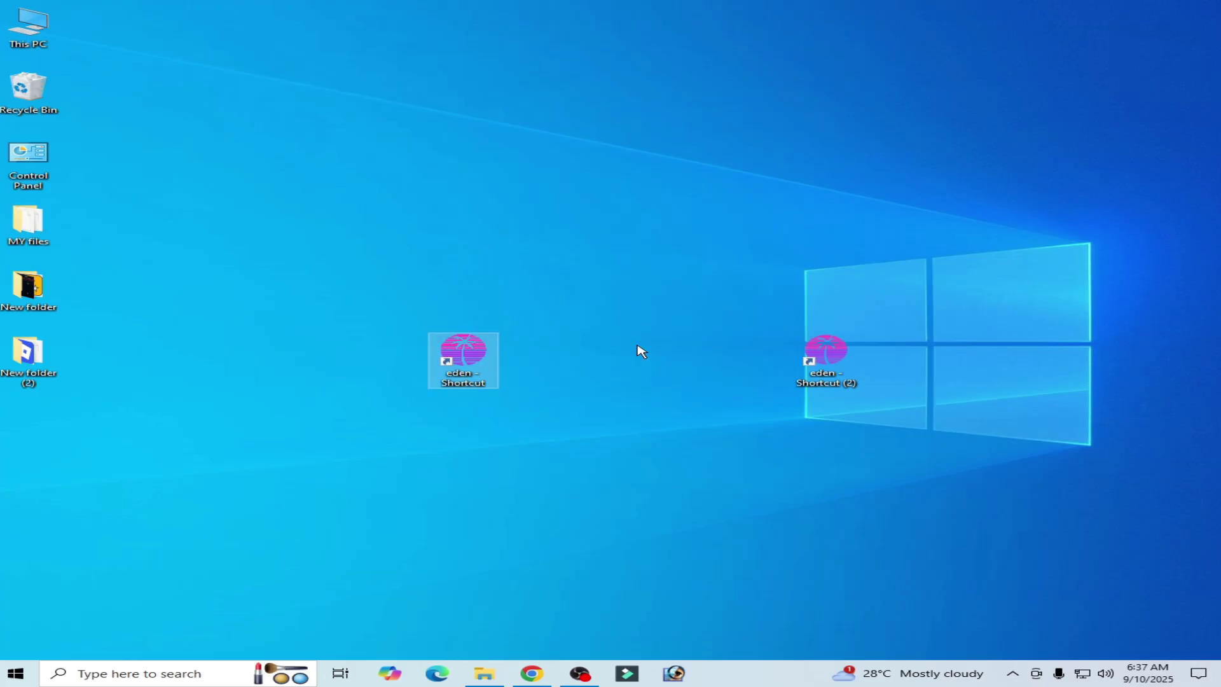
- Rearrange the eden shortcuts and launch Eden v0.0.3-rc2 from 'eden - Shortcut'
left_click_drag(829, 356, 829, 291)
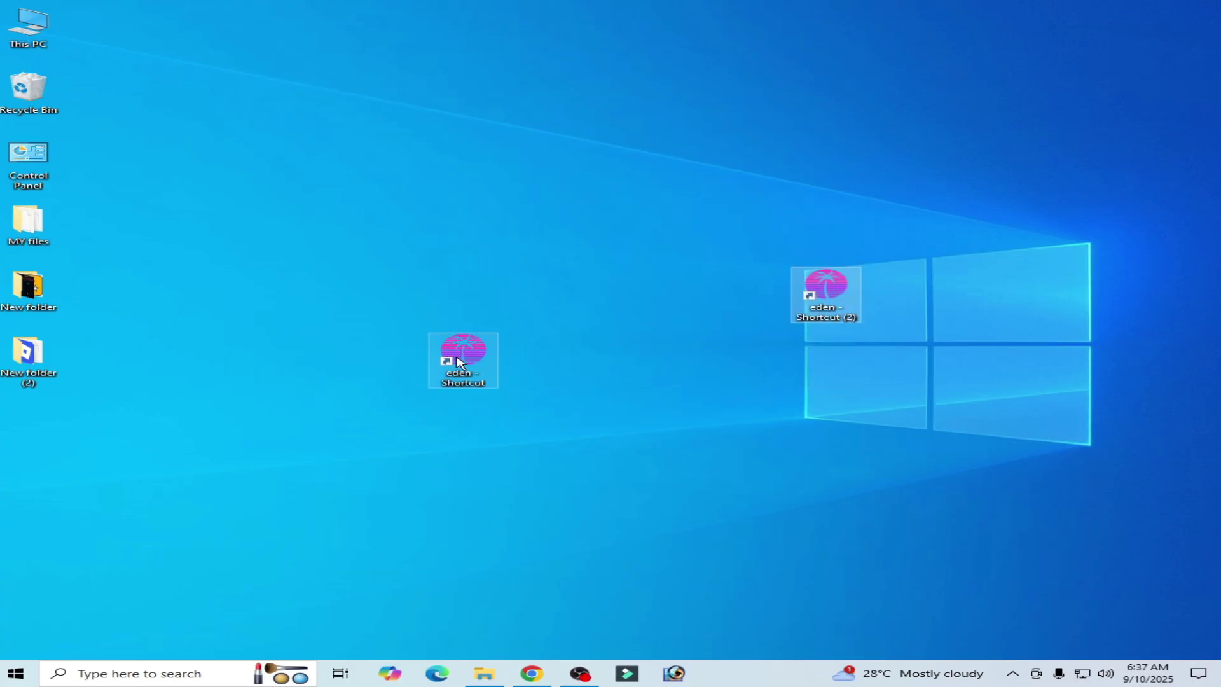
left_click(468, 357)
right_click(469, 356)
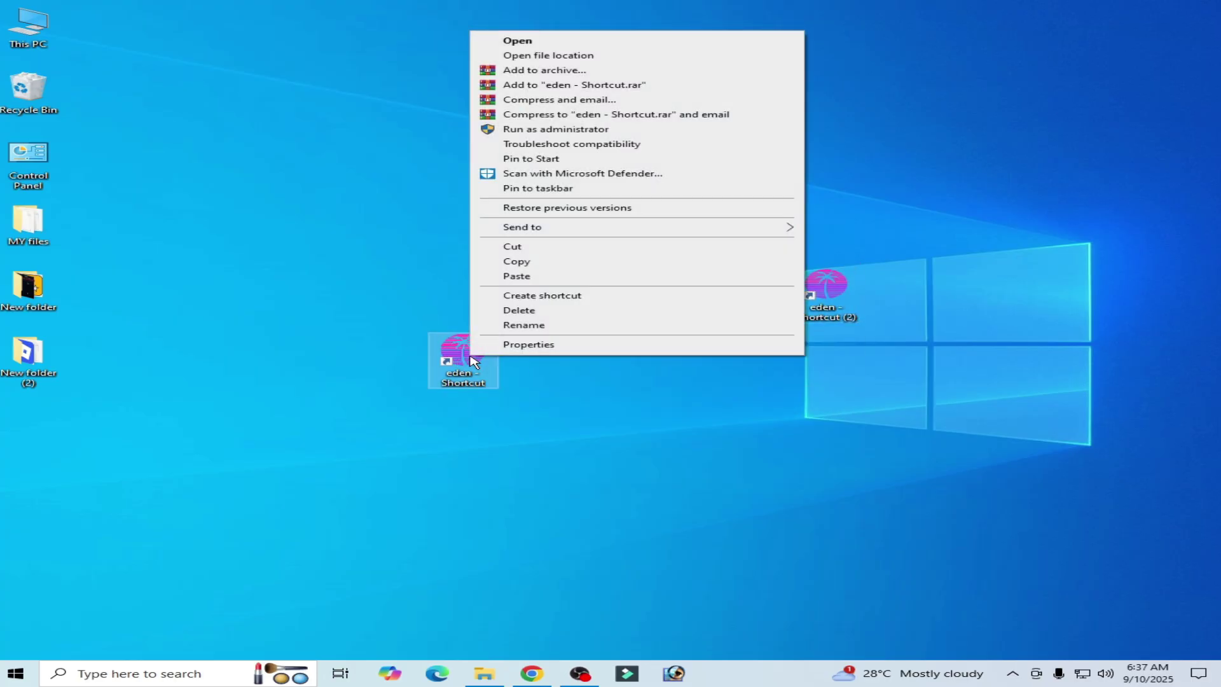
left_click(543, 43)
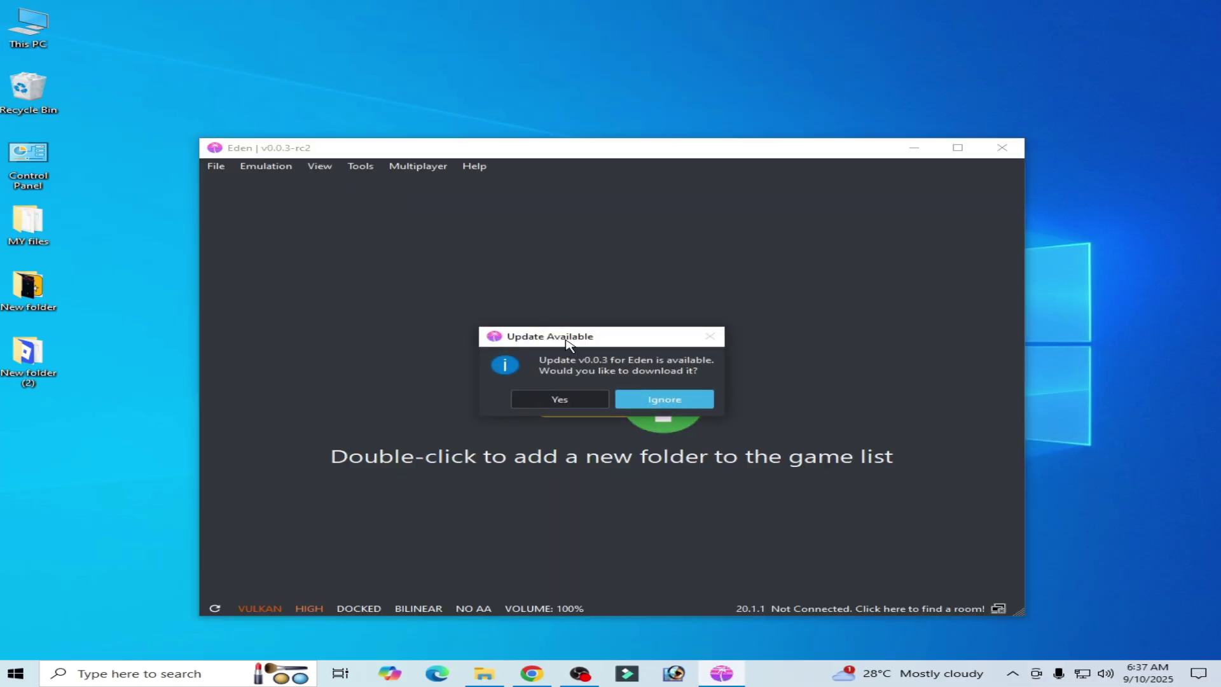
- Ignore the v0.0.3 Update Available prompt and close the rc2 Eden window
left_click_drag(566, 343, 562, 327)
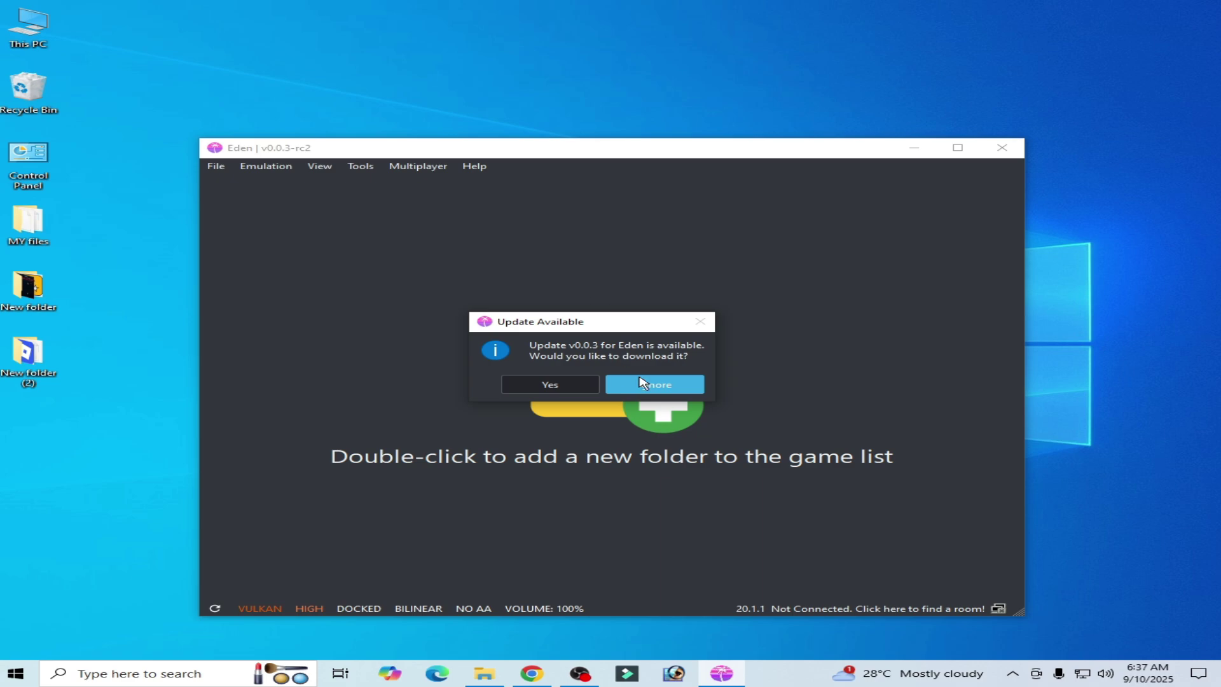
left_click(695, 388)
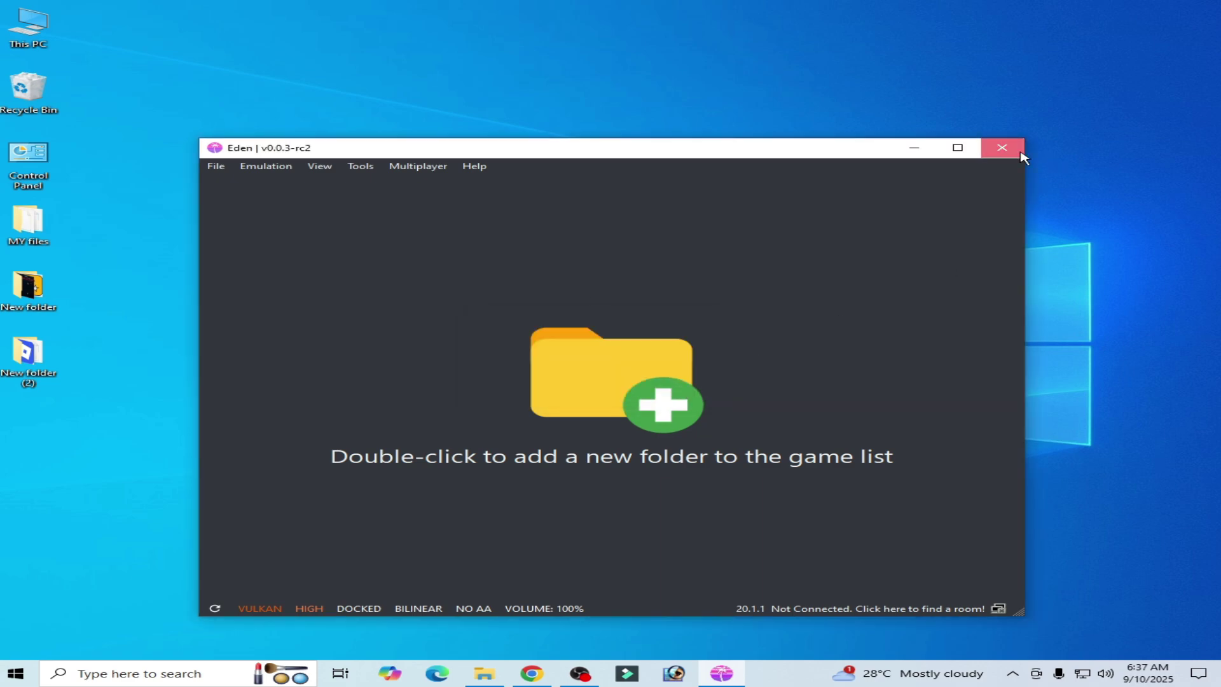
left_click(1002, 147)
- Shift the shortcuts left and launch Eden v0.0.3 from 'eden - Shortcut (2)'
left_click_drag(493, 362, 421, 362)
left_click_drag(859, 312, 641, 312)
right_click(597, 292)
left_click(646, 297)
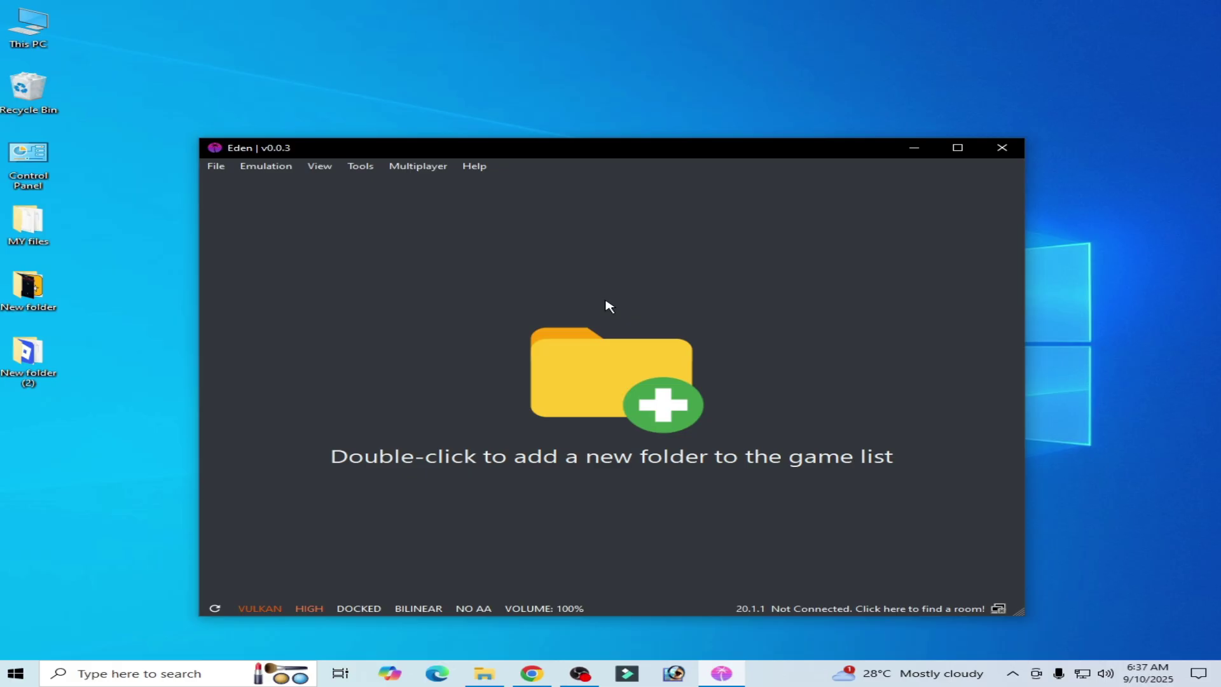
left_click(286, 167)
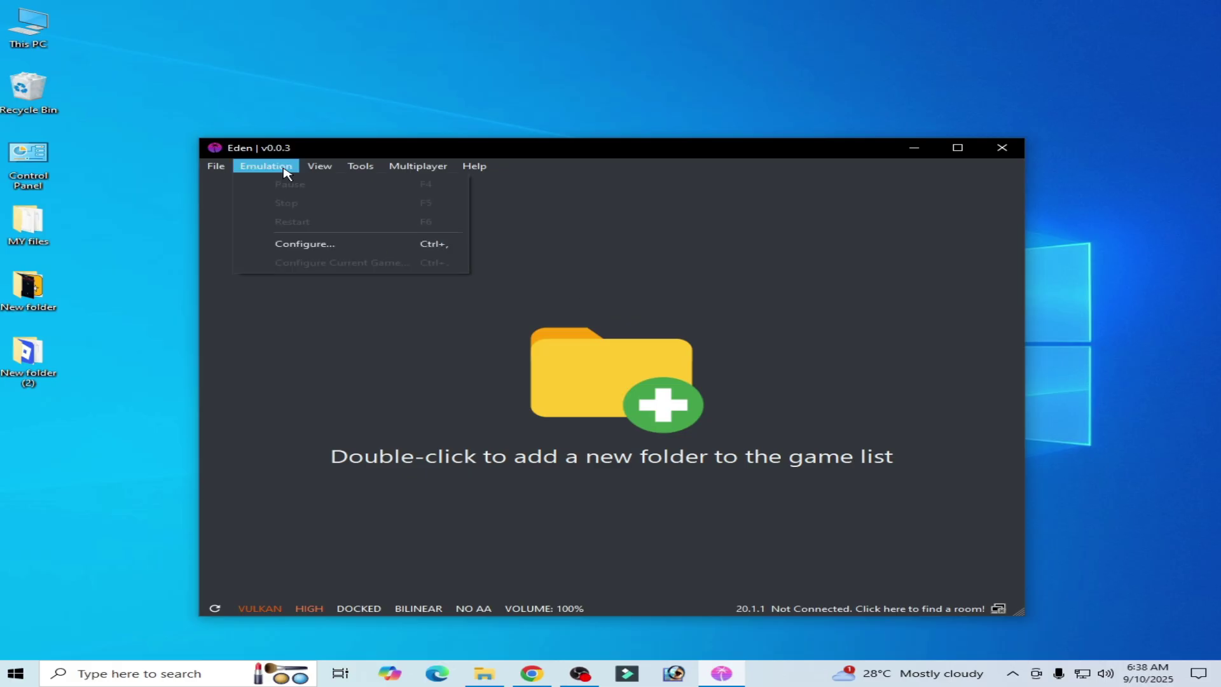
- In Configure > Graphics, set API to OpenGL and Shader Backend to GLASM (Assembly Shaders), then save with OK
left_click(293, 248)
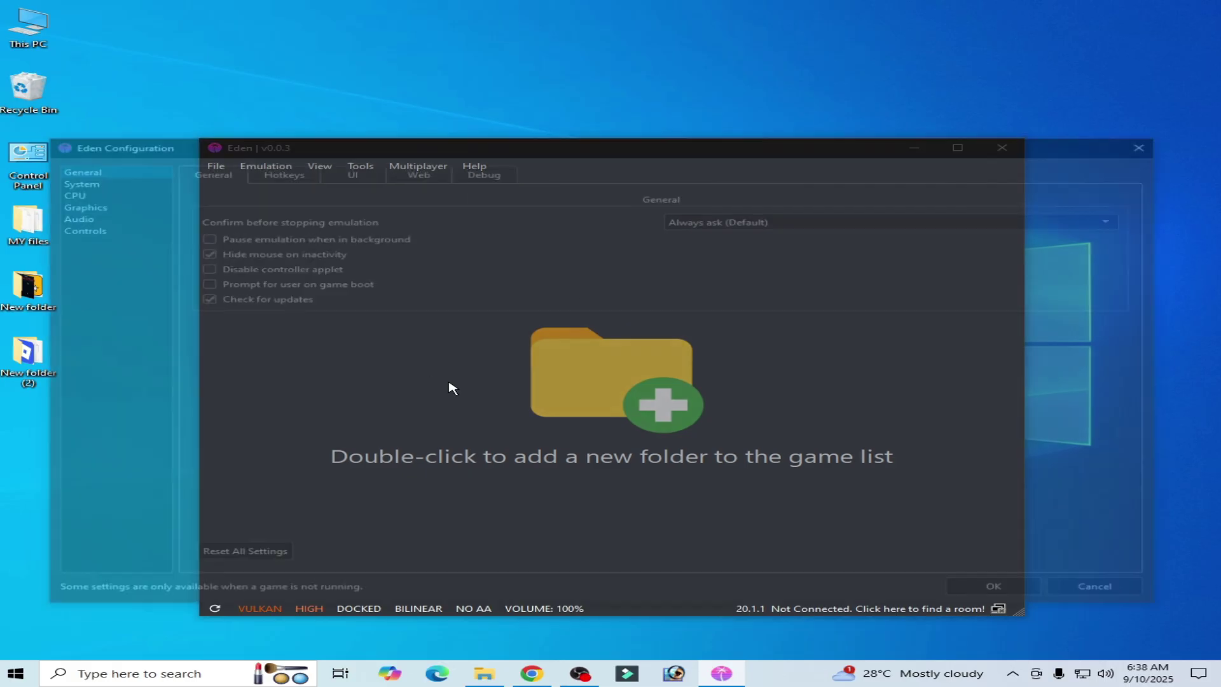
left_click(75, 204)
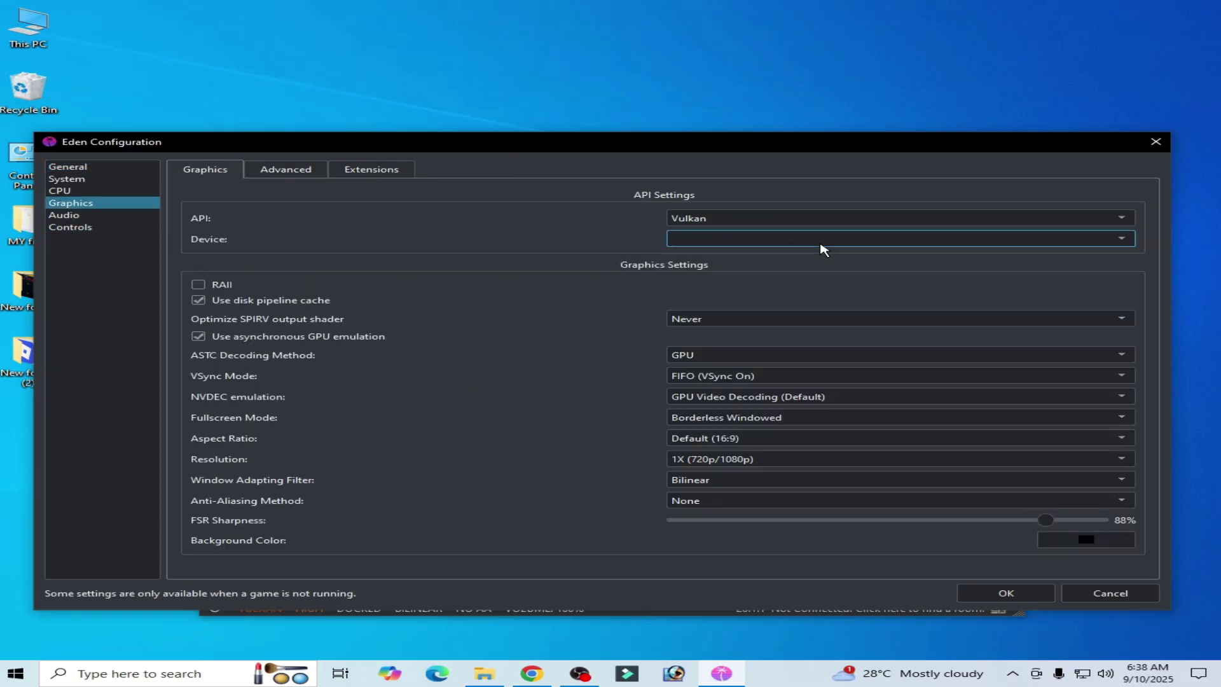
left_click(807, 220)
left_click(692, 231)
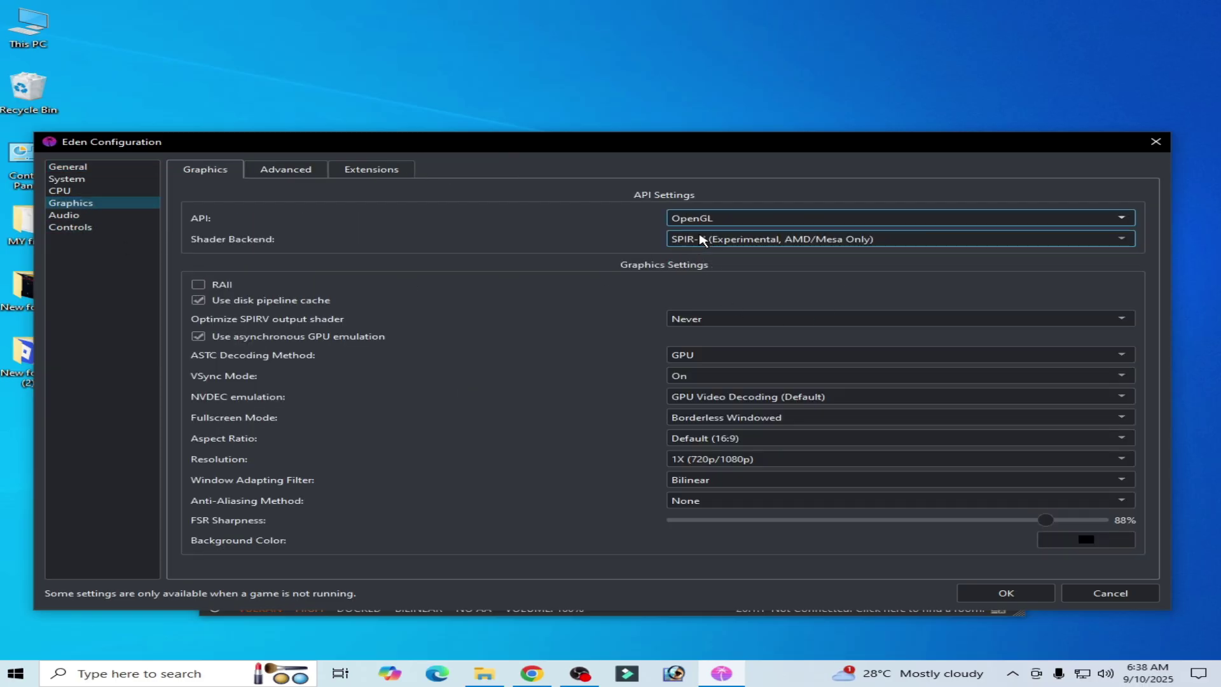
left_click(955, 243)
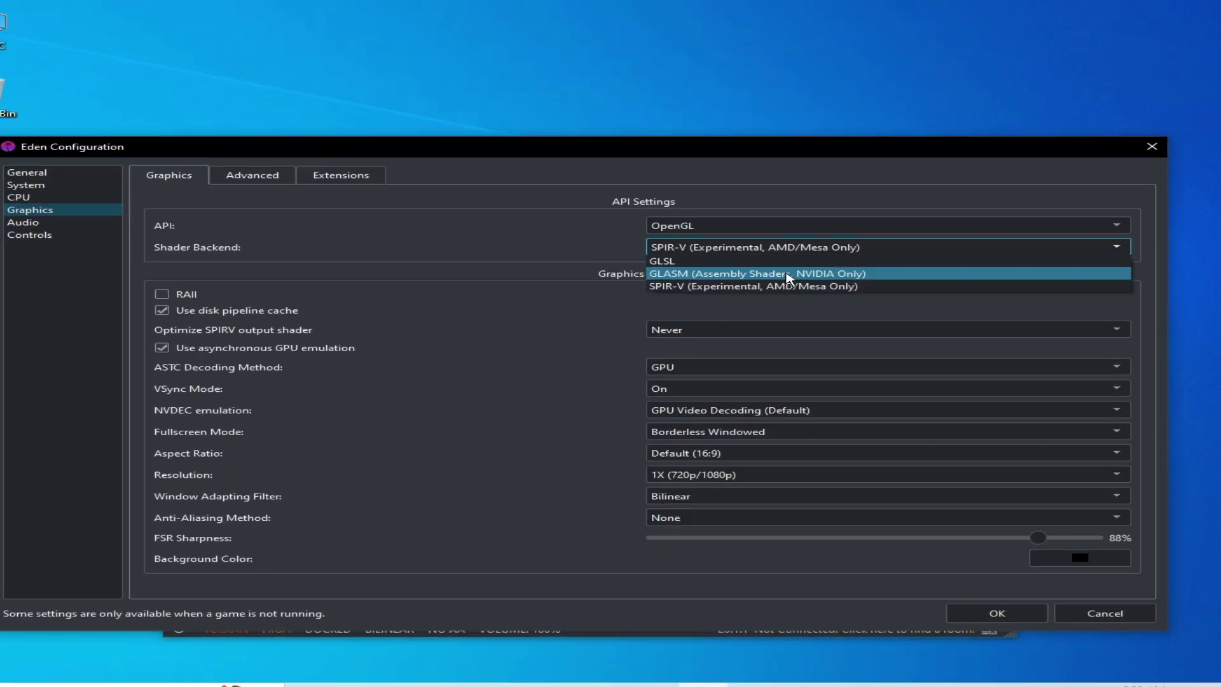
left_click(669, 262)
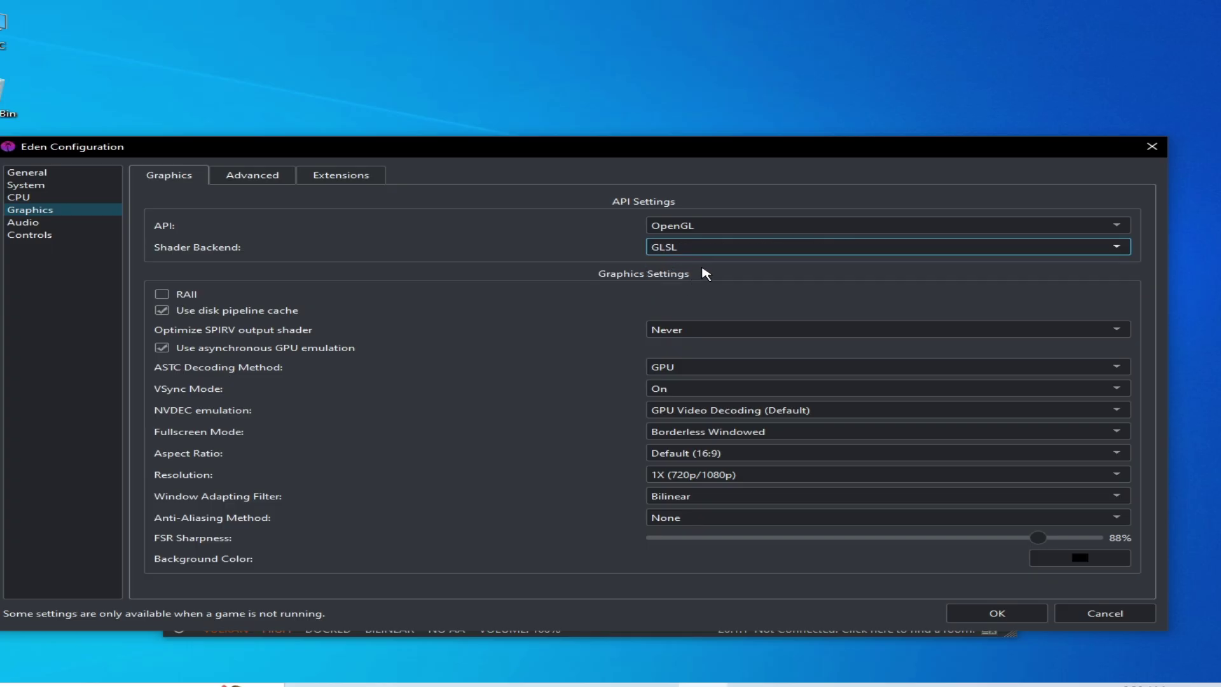
left_click(705, 250)
left_click(746, 273)
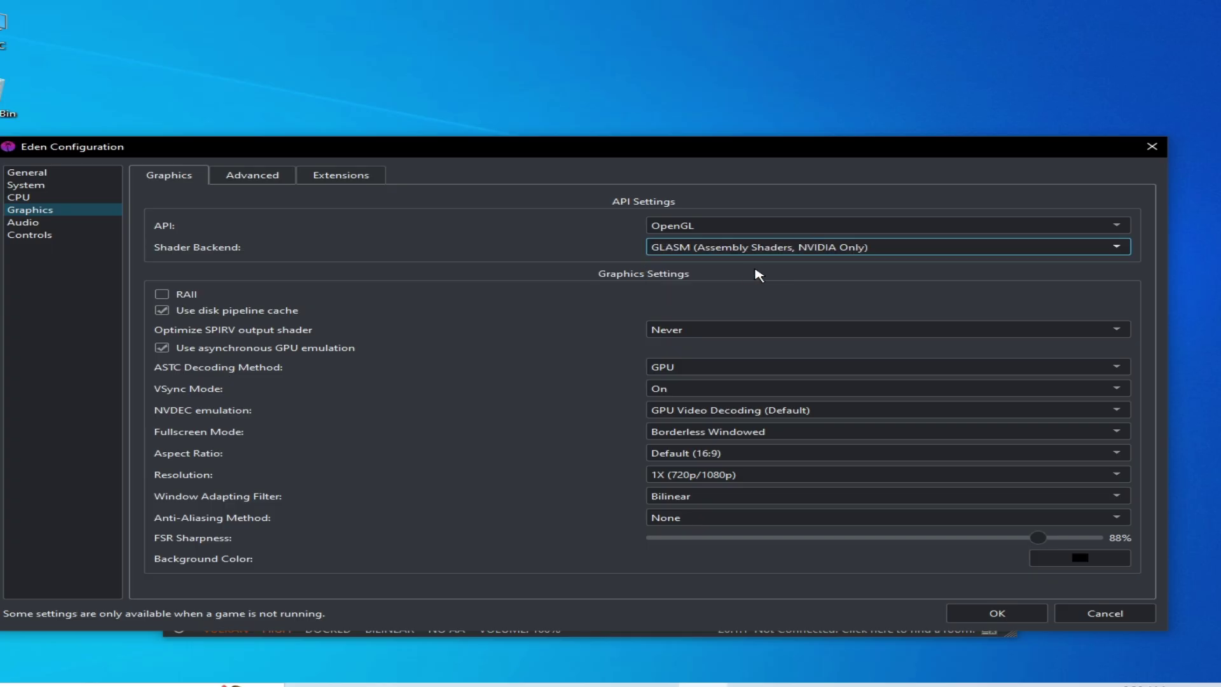
left_click(754, 249)
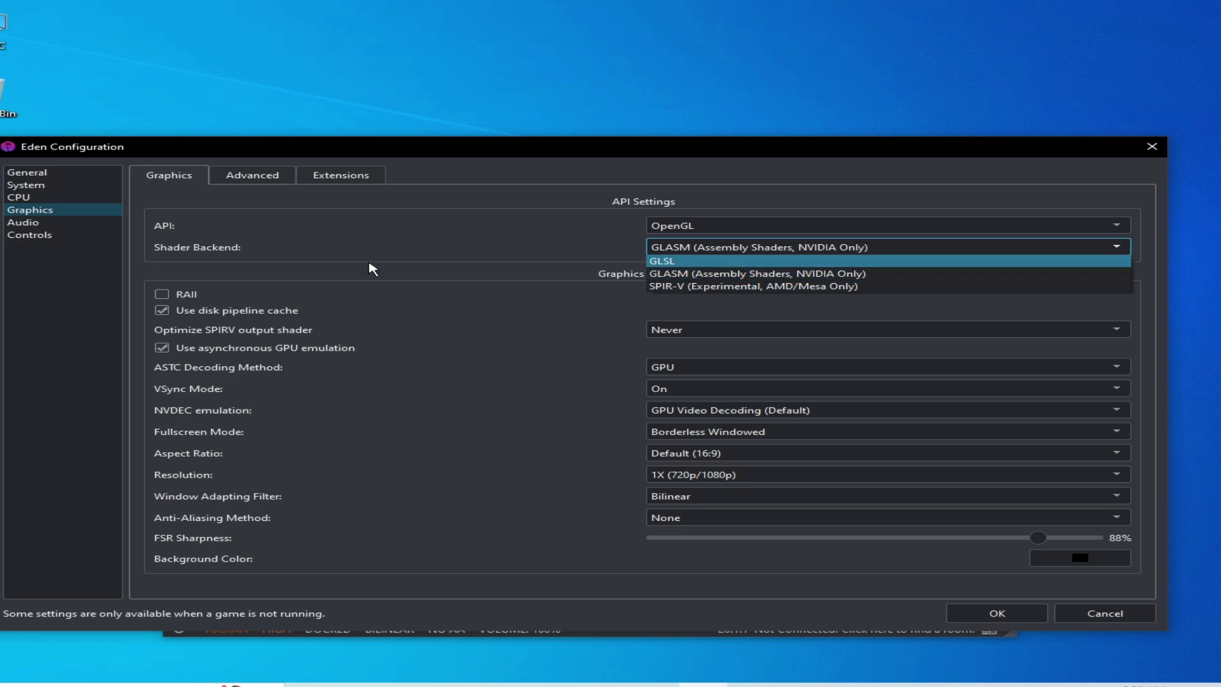
left_click(694, 274)
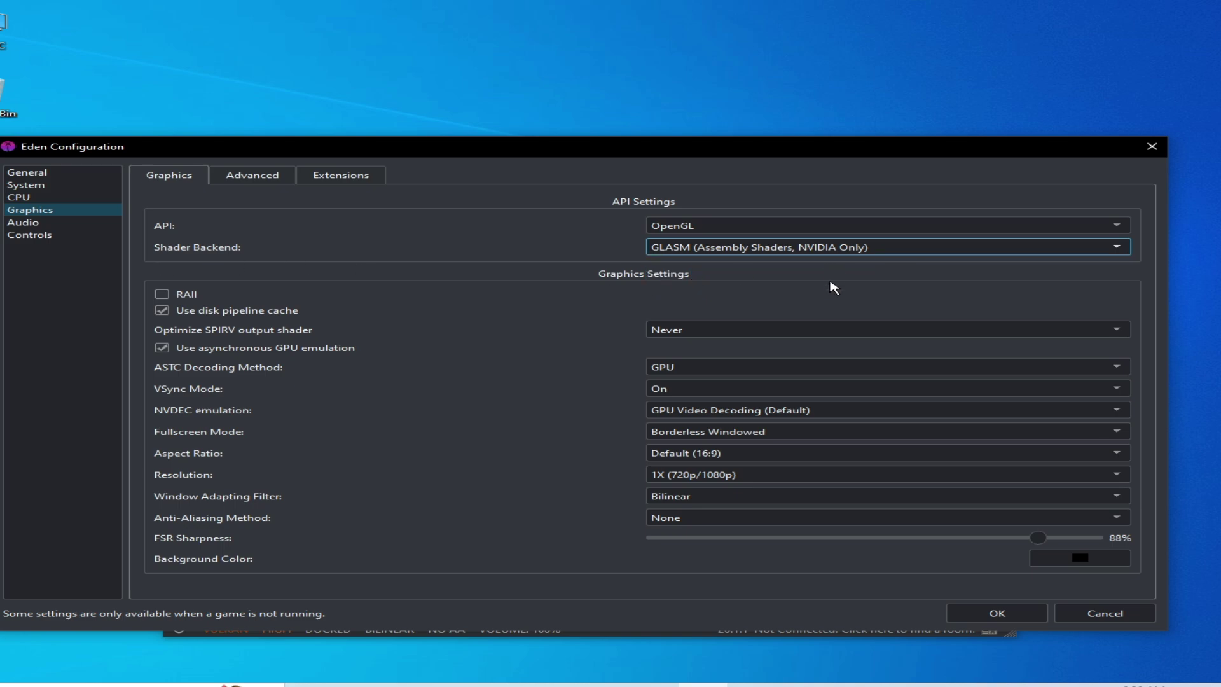
left_click(997, 612)
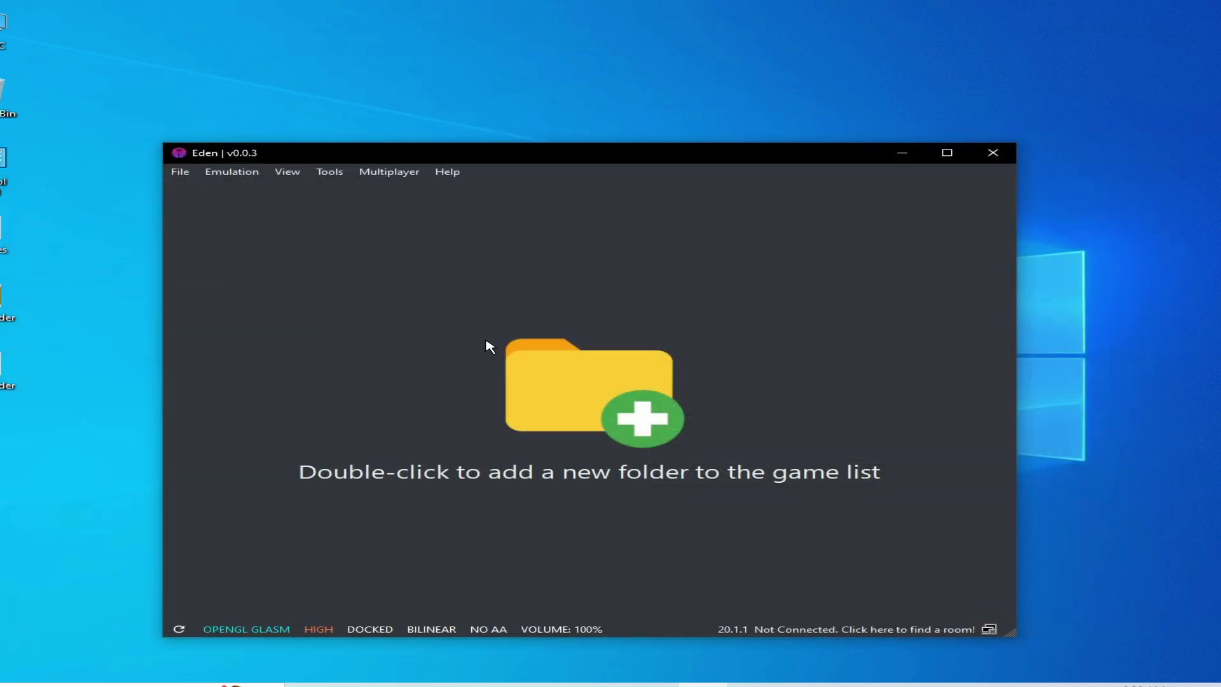
- Open Eden's NAND folder in File Explorer via File > Open Eden Folders
left_click(171, 170)
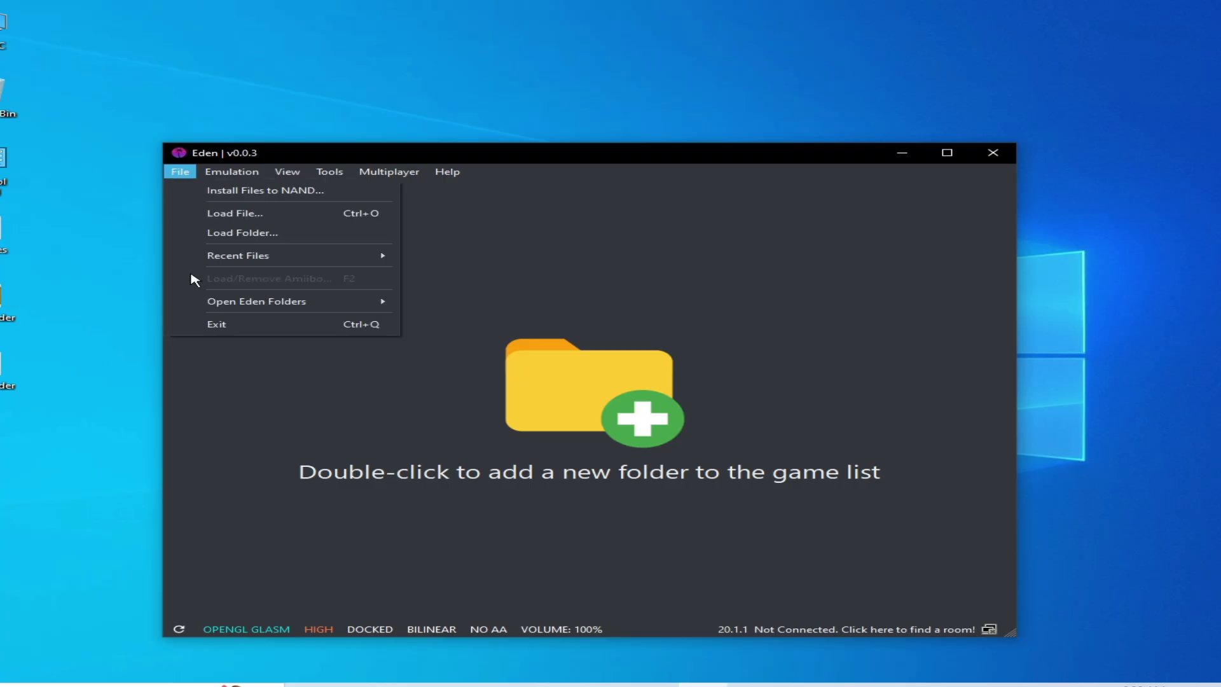
mouse_move(254, 308)
left_click(472, 325)
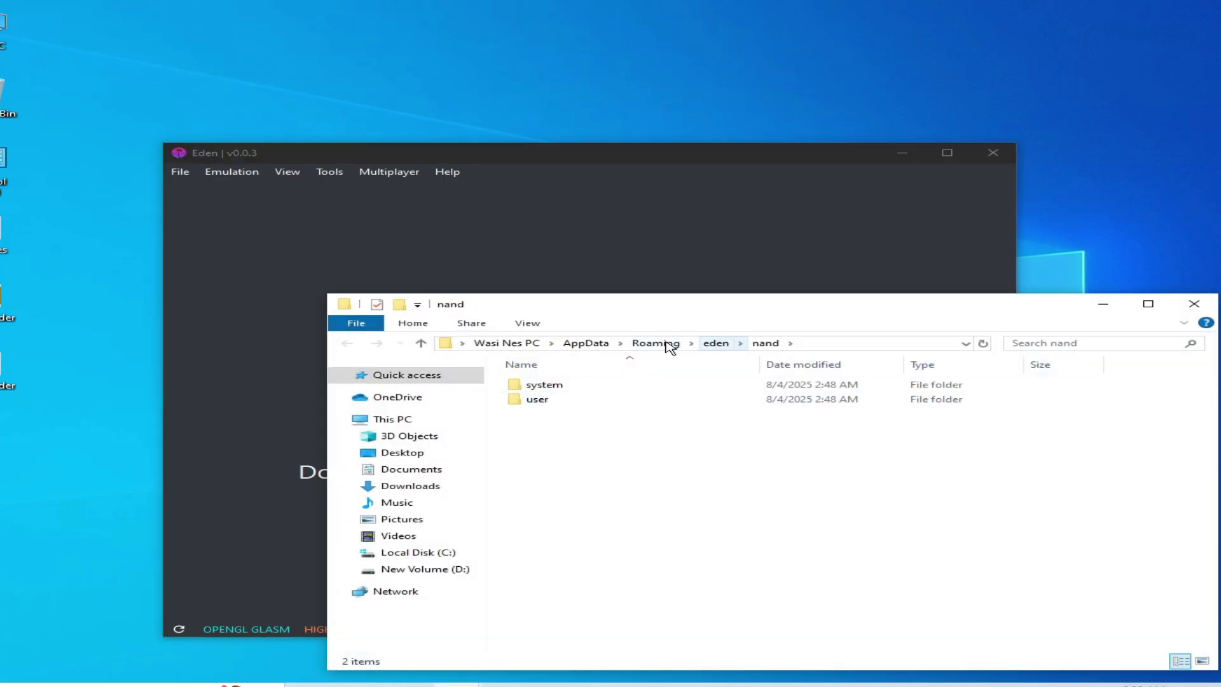
- Delete the shader folder from Roaming\eden and close Explorer
left_click(636, 344)
double_click(557, 401)
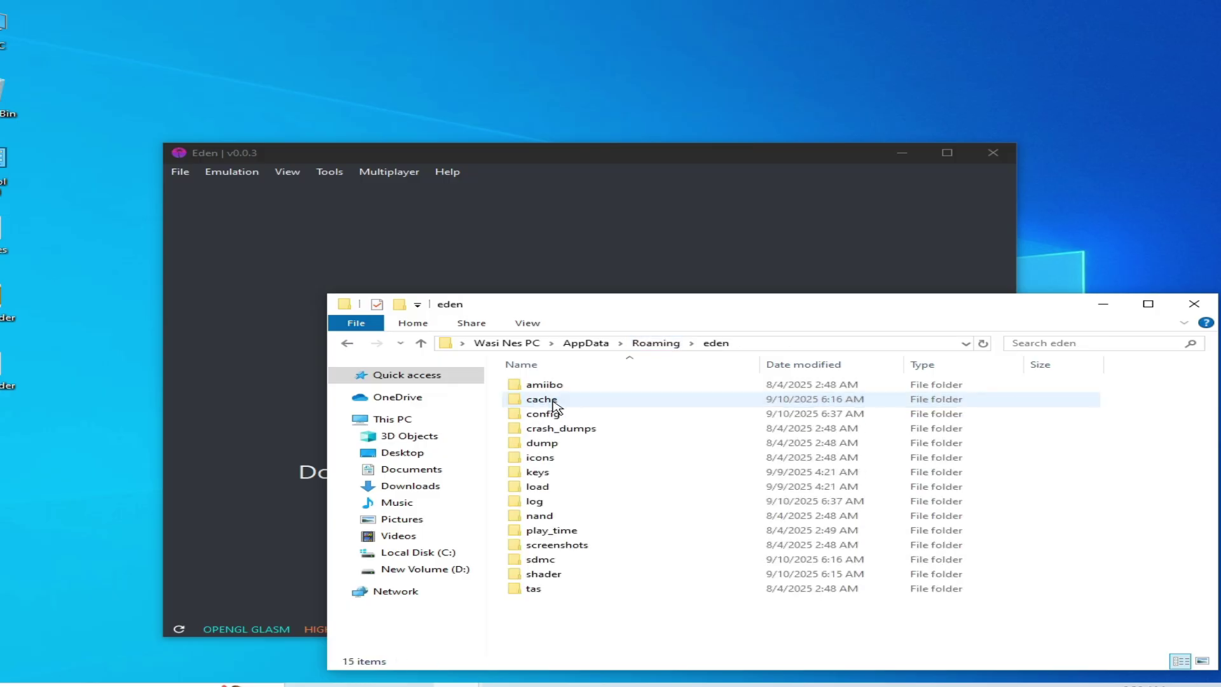
left_click(541, 575)
right_click(541, 577)
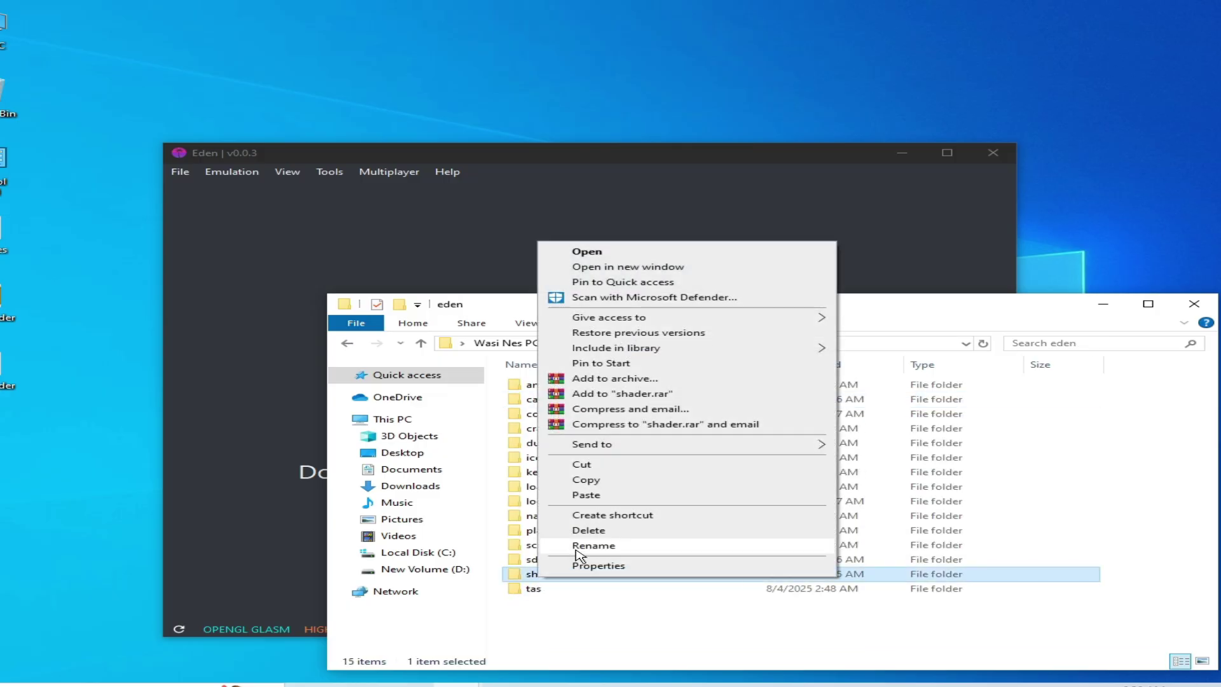
left_click(582, 532)
left_click(1191, 307)
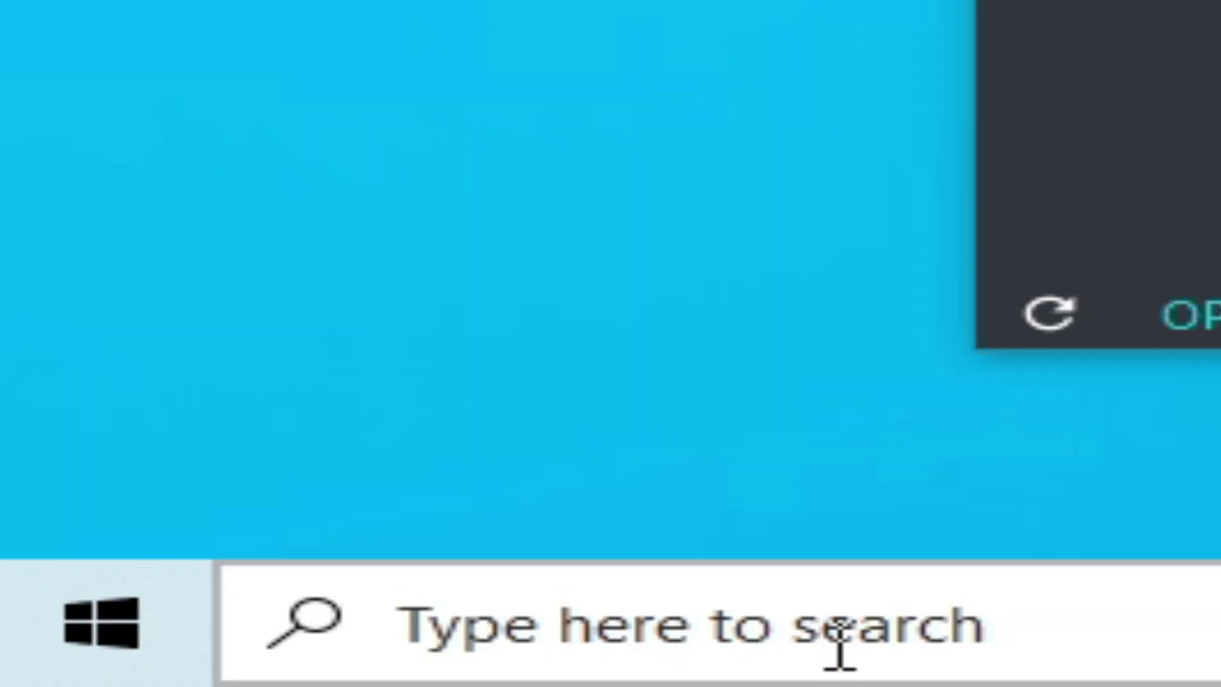
- Run %localappdata% from the Windows Run dialog to open AppData\Local in Explorer
left_click(134, 685)
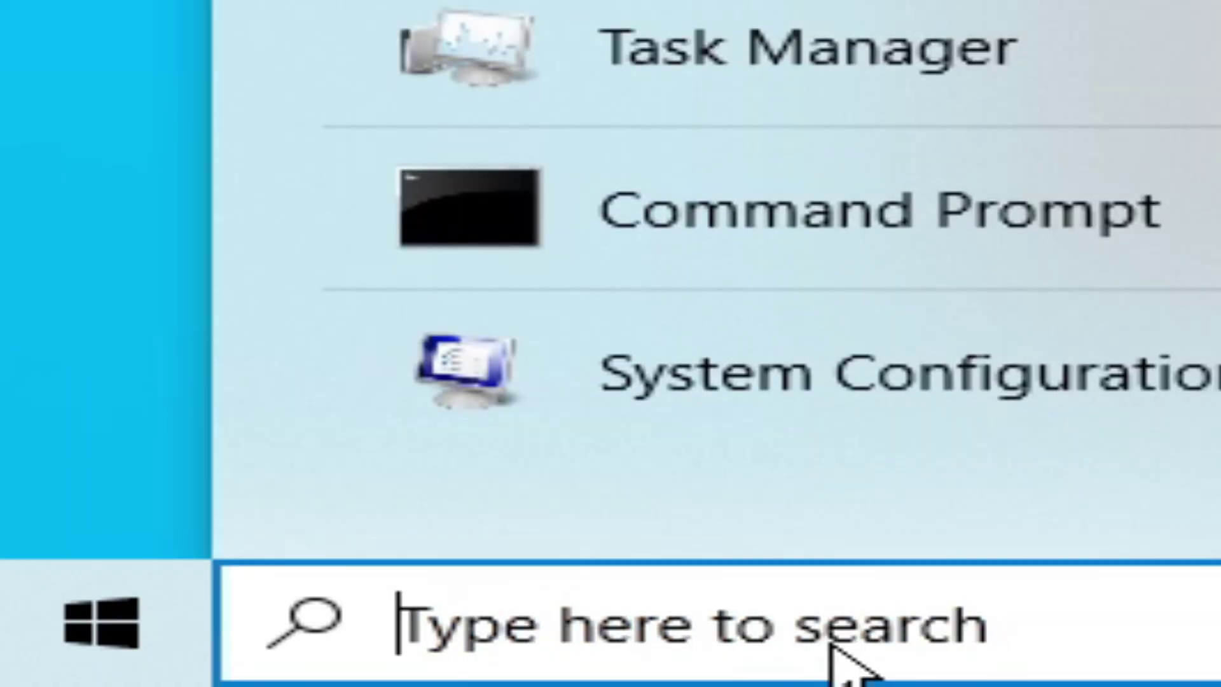
type("r")
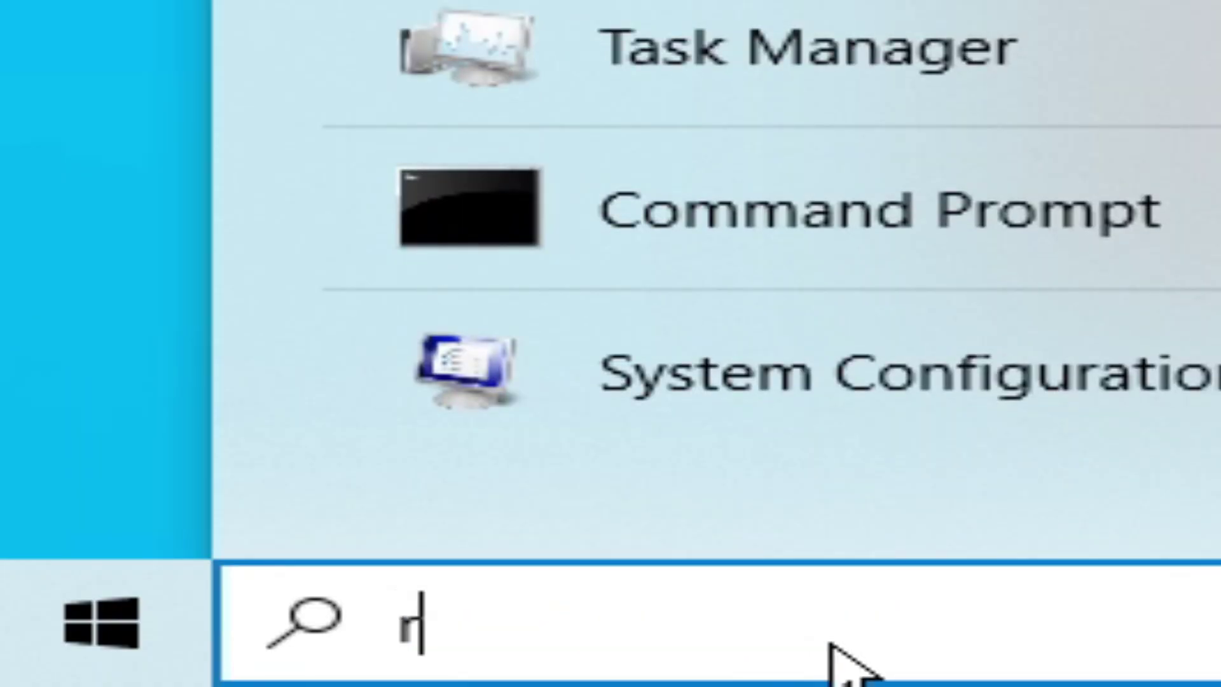
type("un")
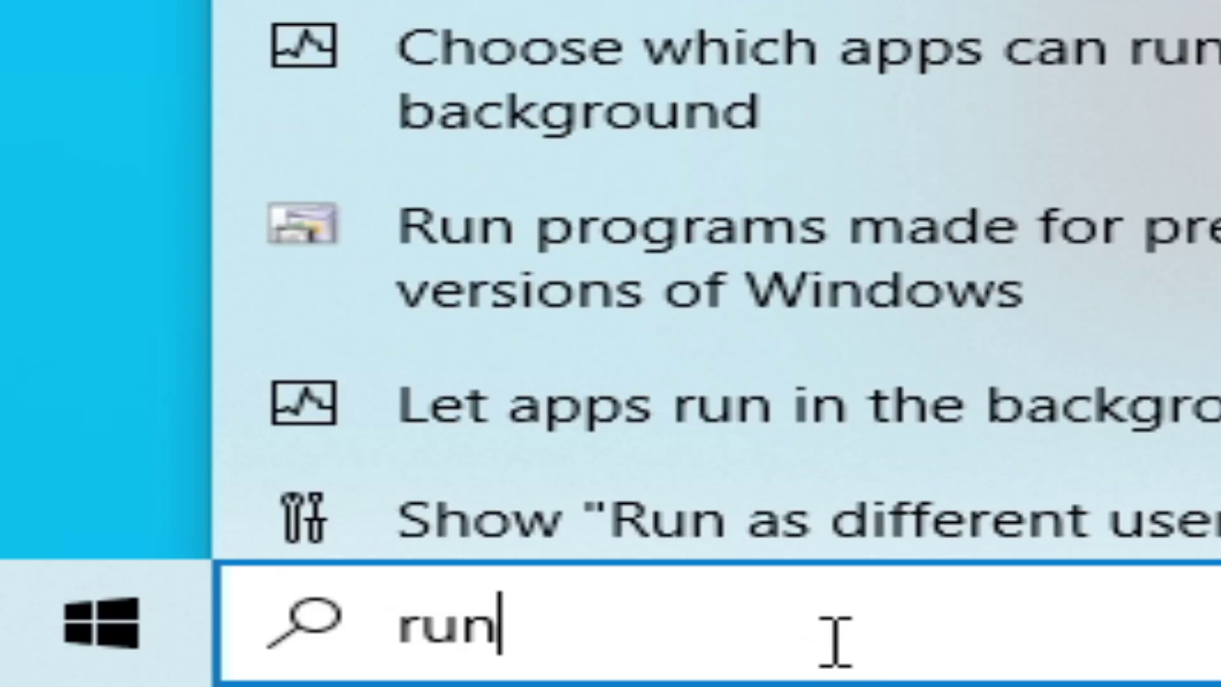
key("Return")
left_click(872, 240)
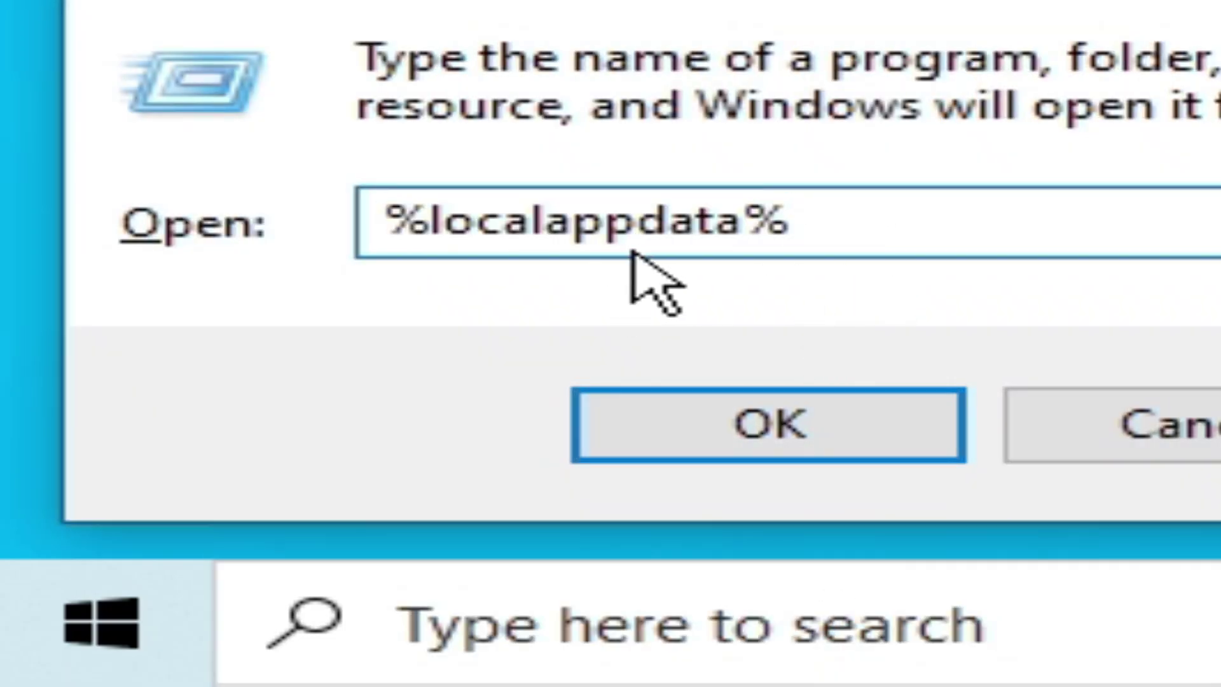
left_click(763, 416)
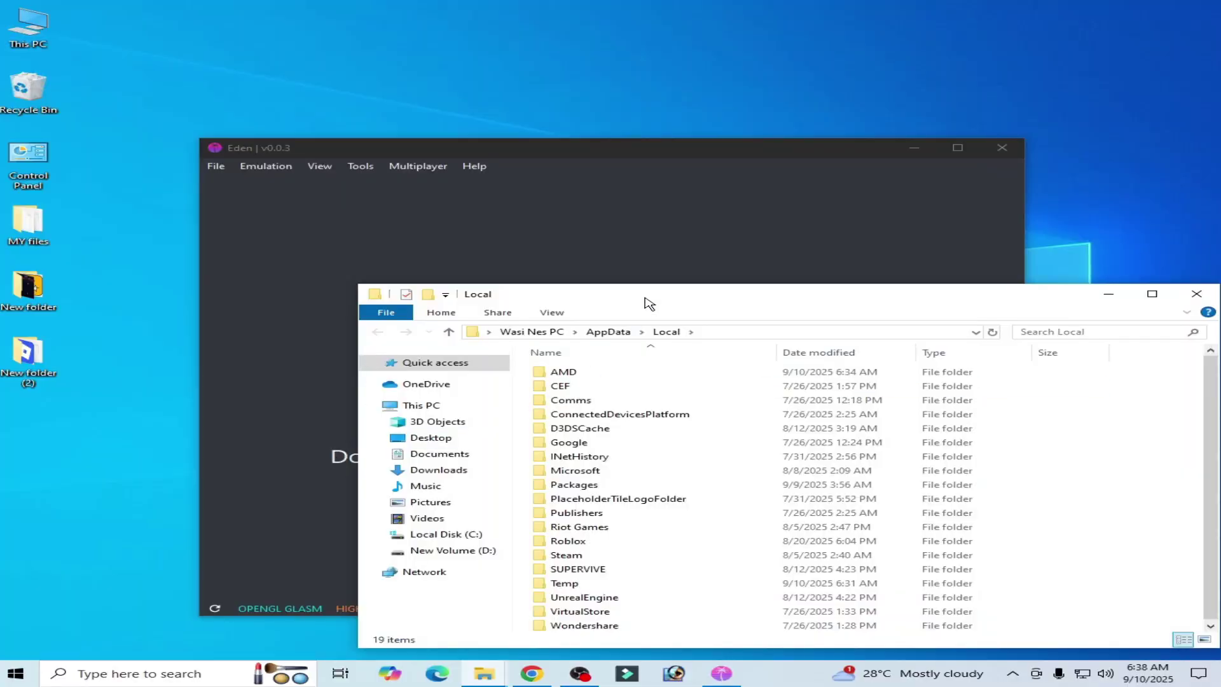
left_click_drag(649, 303, 476, 237)
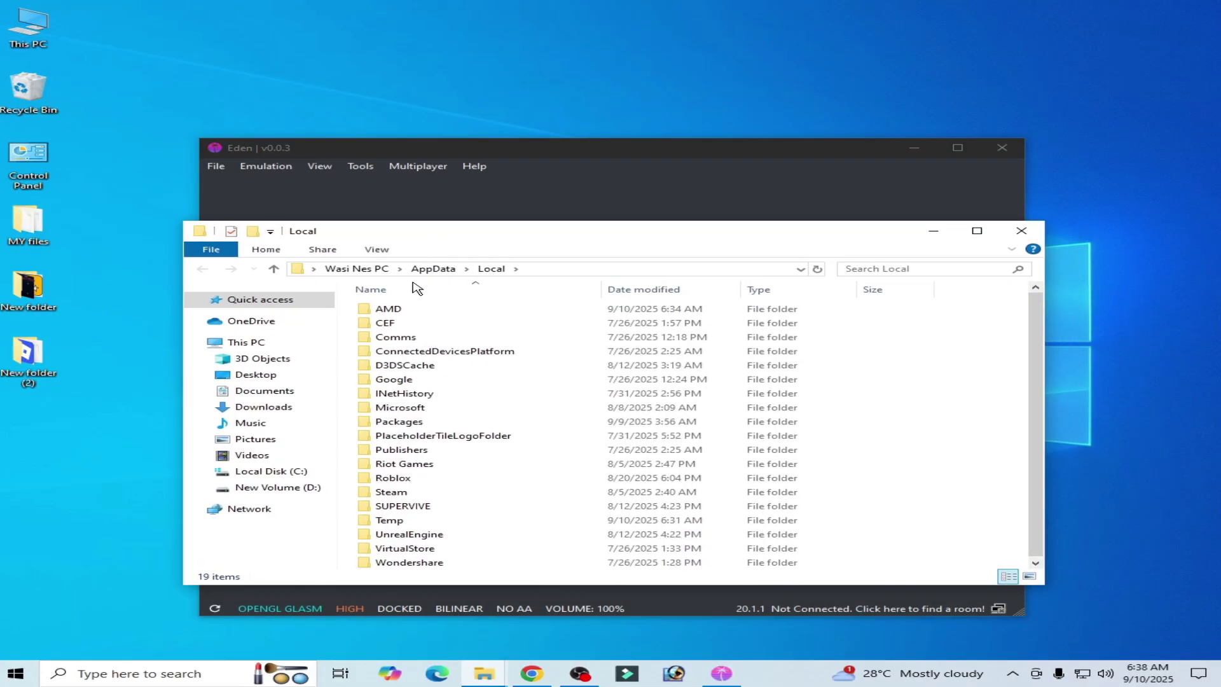
- Delete the two IDX files in AMD\cl.cache\x64
double_click(391, 310)
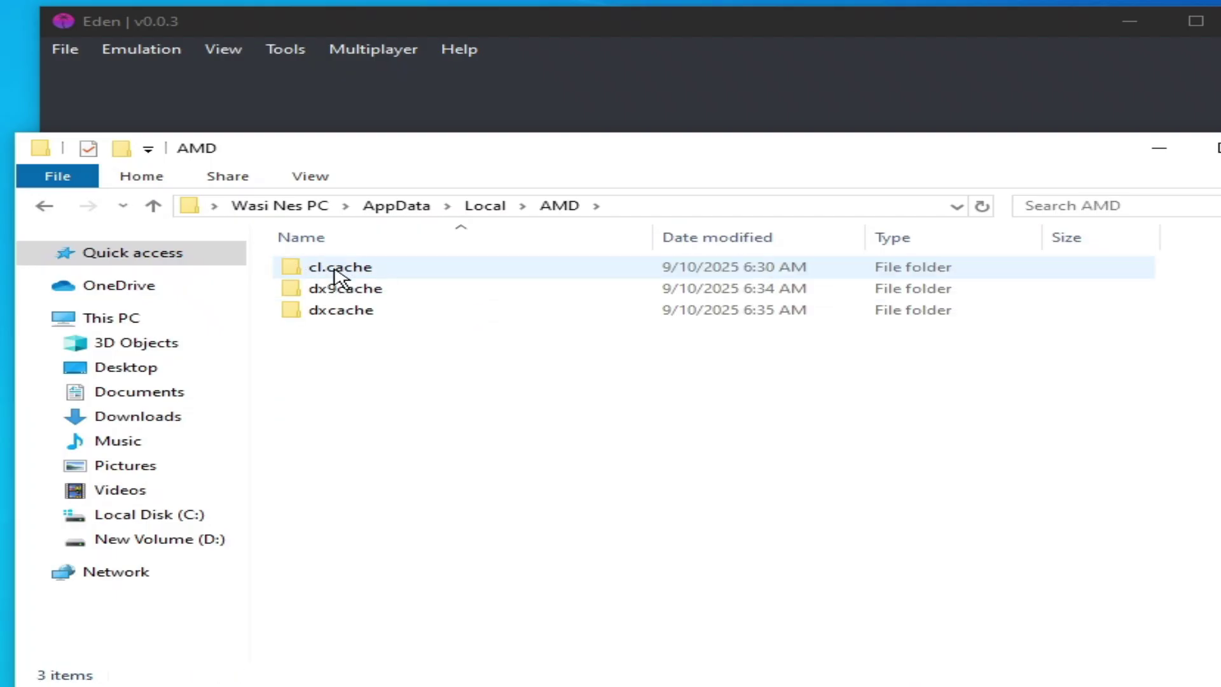
double_click(335, 270)
double_click(334, 268)
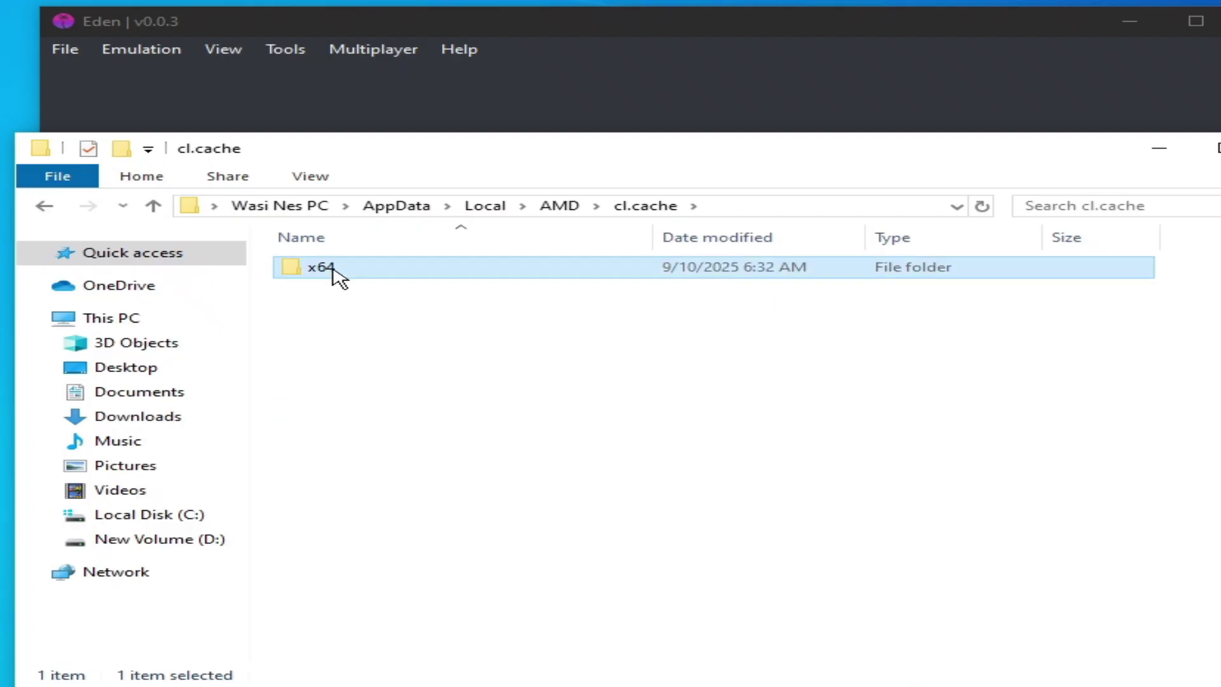
left_click_drag(310, 331, 351, 258)
right_click(354, 266)
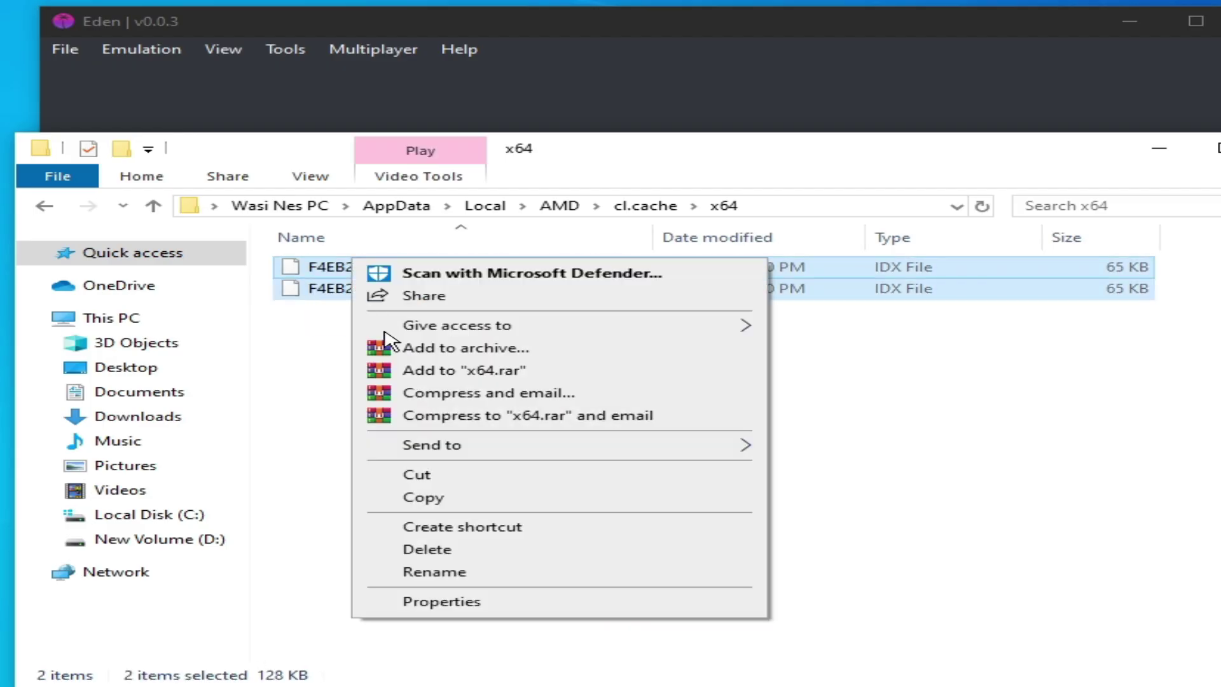
left_click(428, 548)
- Delete all five BIN files in AMD\dx9cache
left_click(50, 207)
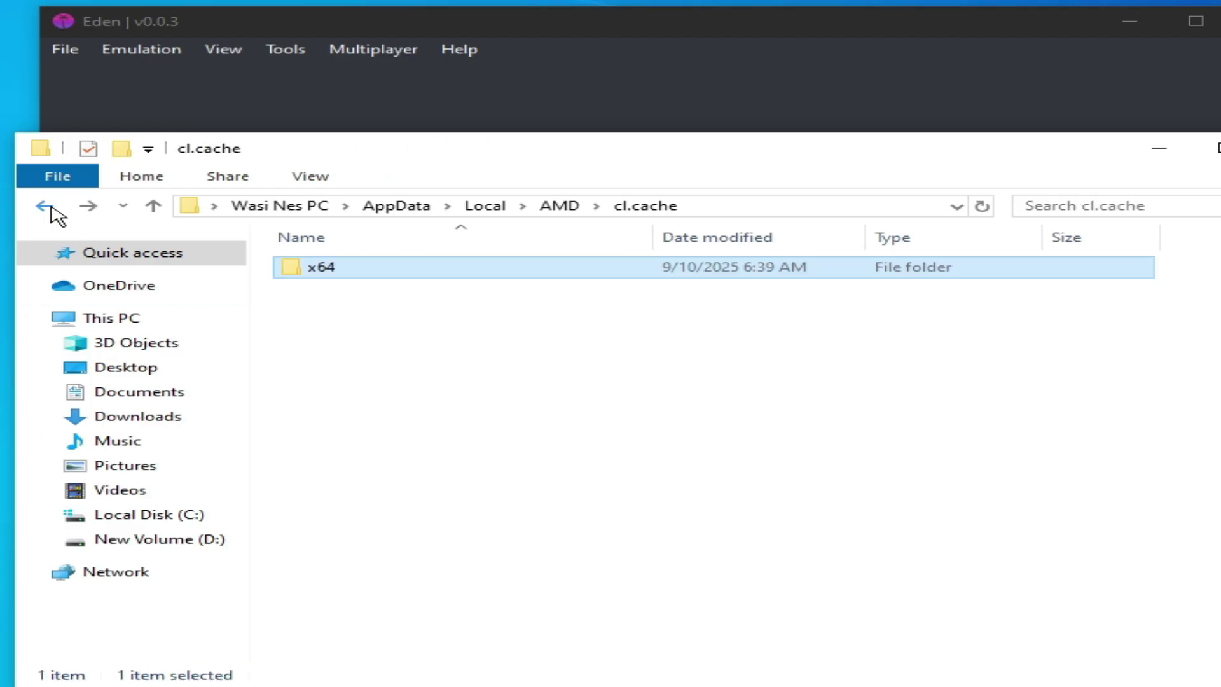
left_click(51, 207)
double_click(372, 291)
left_click_drag(286, 389, 384, 267)
right_click(385, 266)
left_click(448, 555)
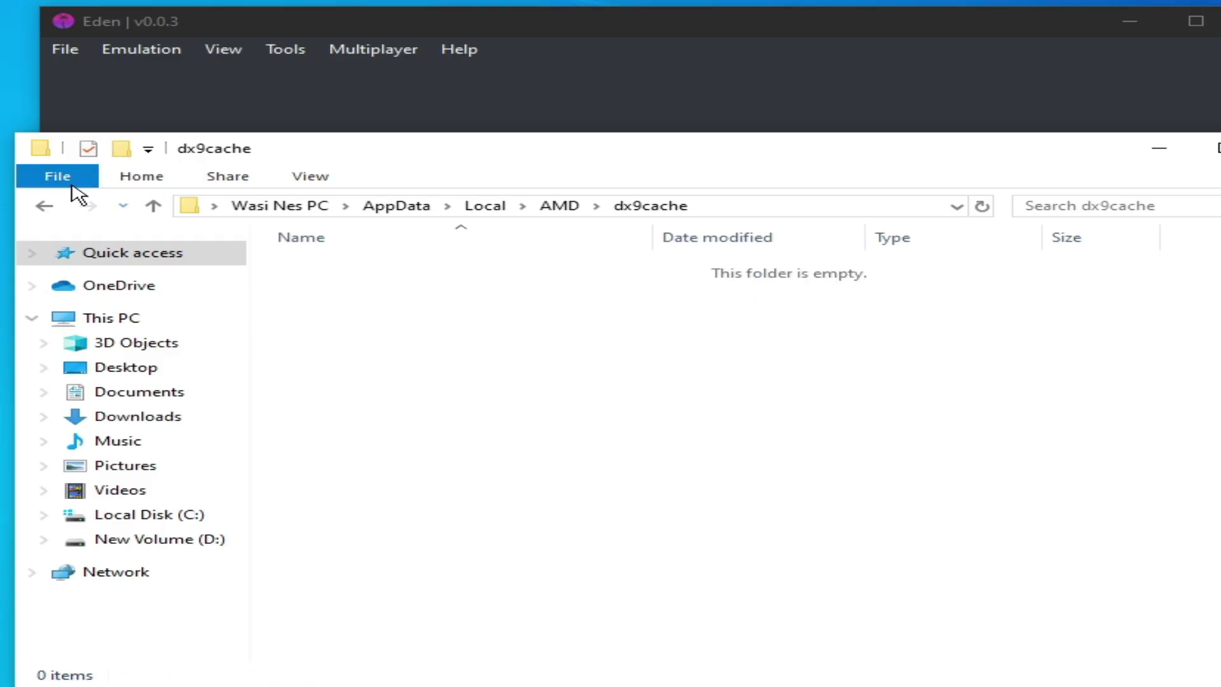
- Delete all three BIN files in AMD\dxcache
left_click(51, 208)
left_click(354, 318)
double_click(354, 311)
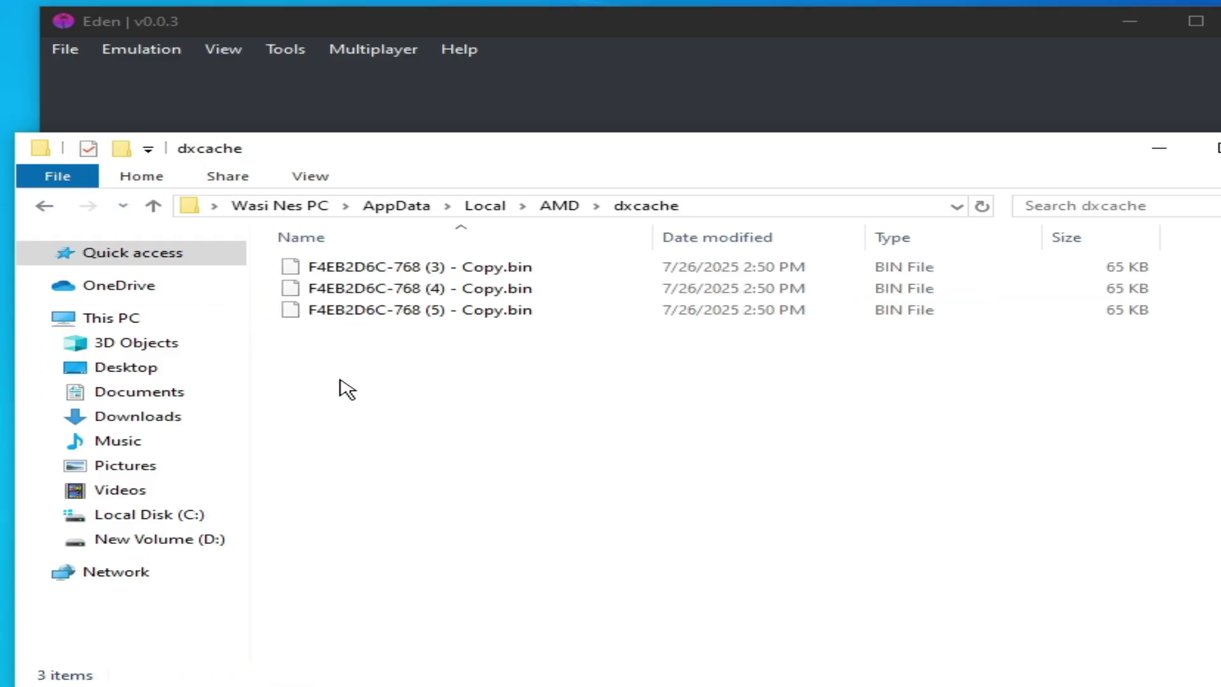
left_click_drag(343, 387, 409, 267)
right_click(409, 267)
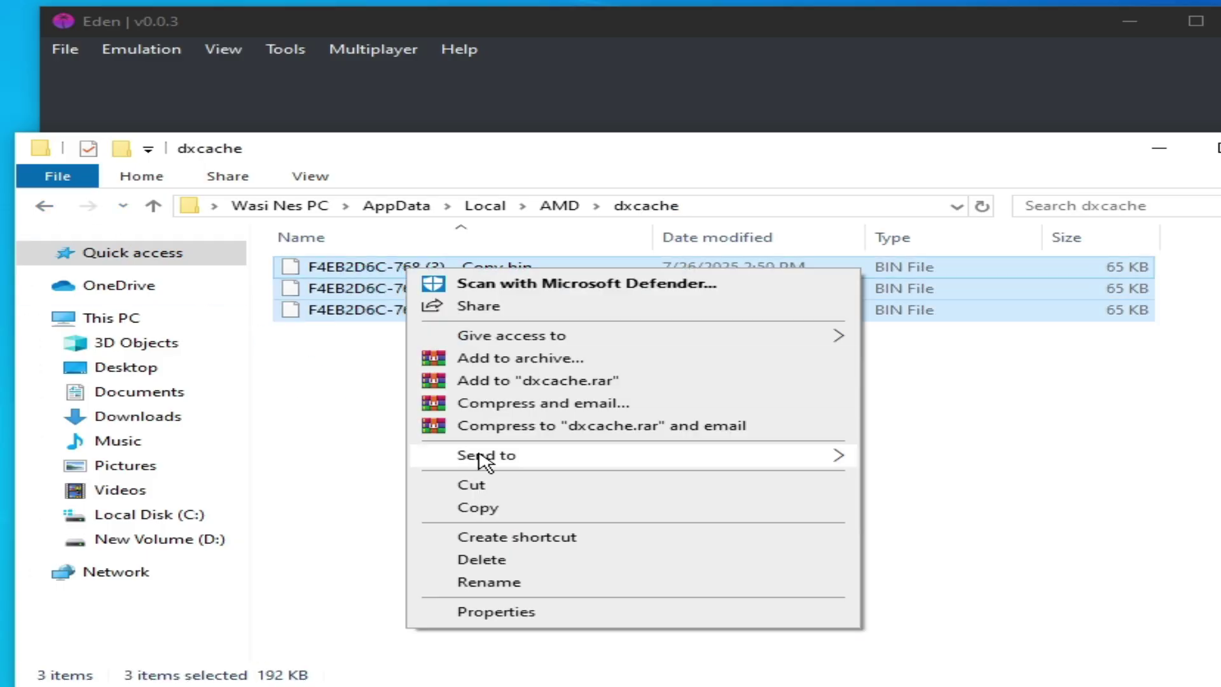
left_click(481, 561)
- Close Explorer and relaunch Eden from 'eden - Shortcut (2)'
left_click(1211, 148)
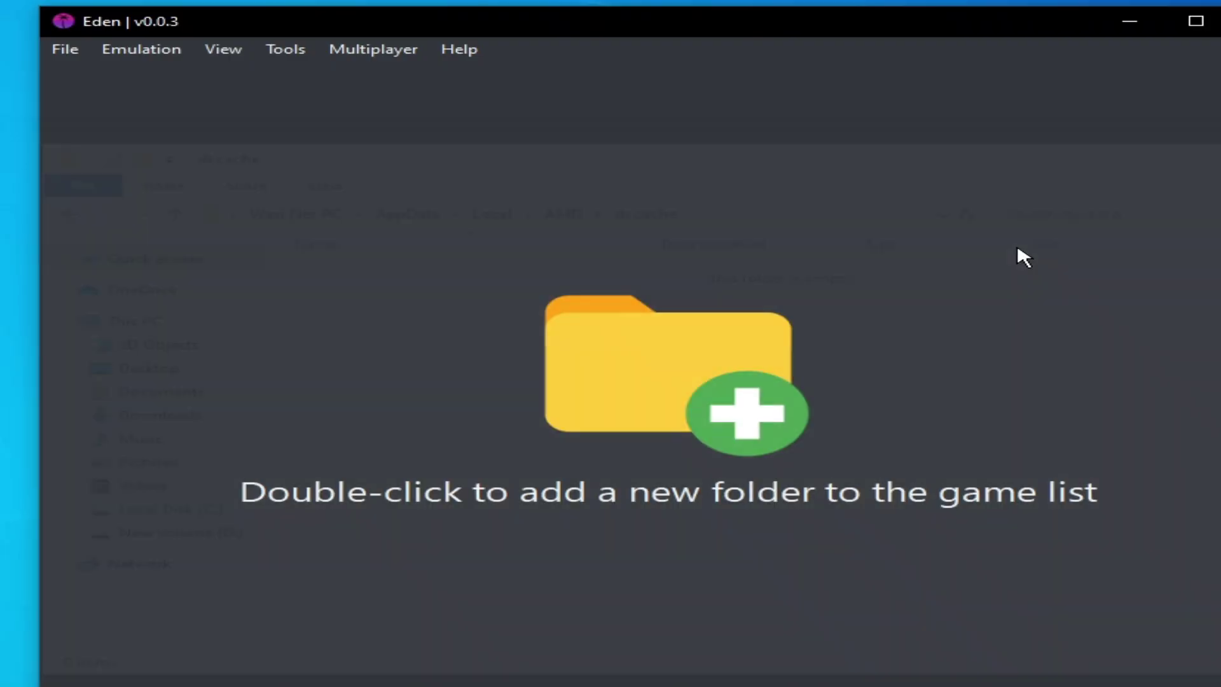
key("alt+F4")
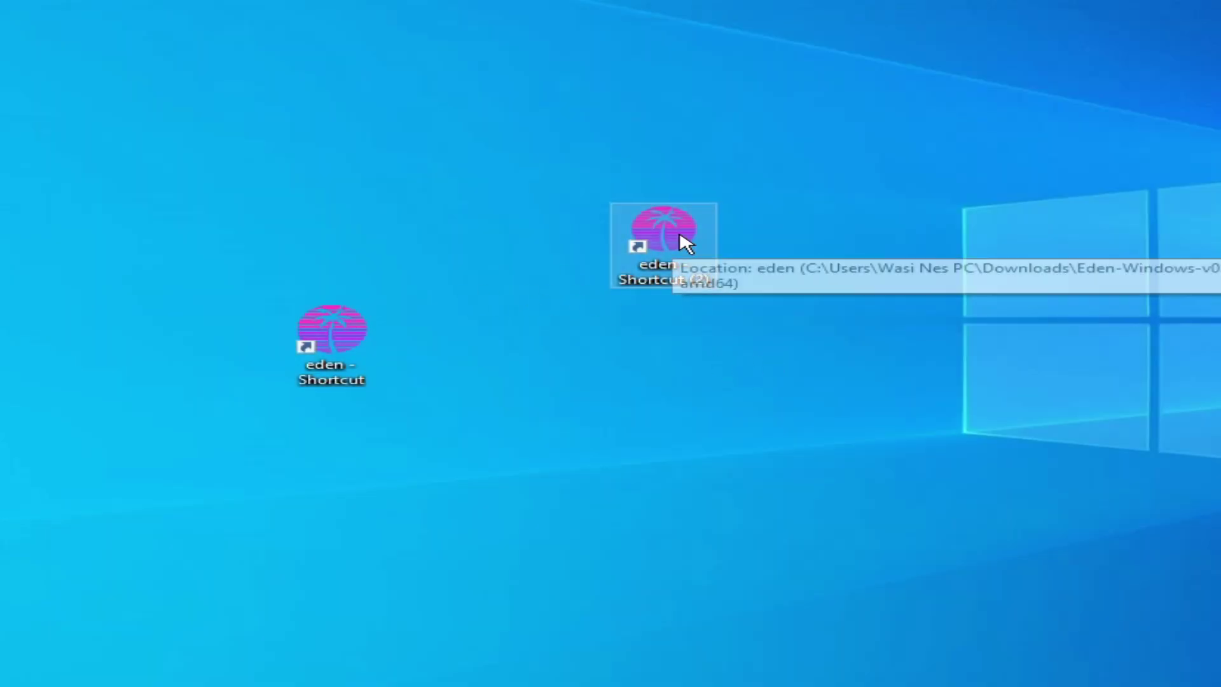
right_click(681, 241)
left_click(716, 246)
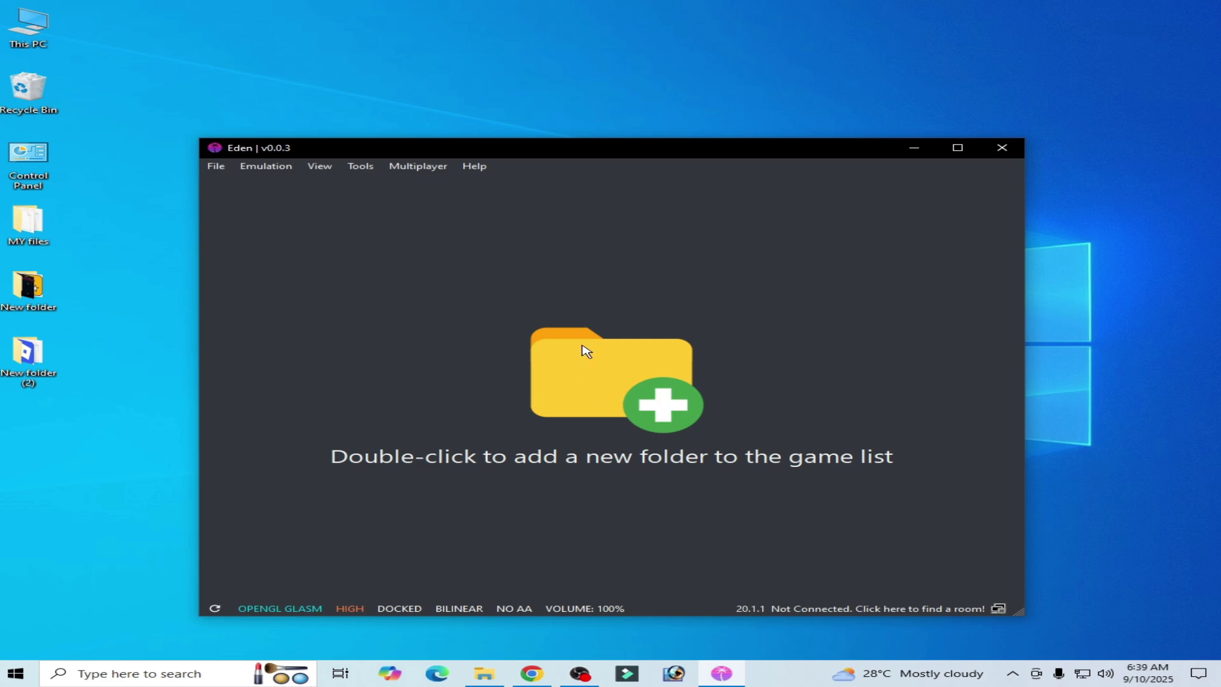
- Open Eden's NAND folder and navigate to system\Contents\registered
mouse_move(613, 150)
left_mouse_down()
mouse_move(573, 261)
mouse_move(603, 162)
left_mouse_up()
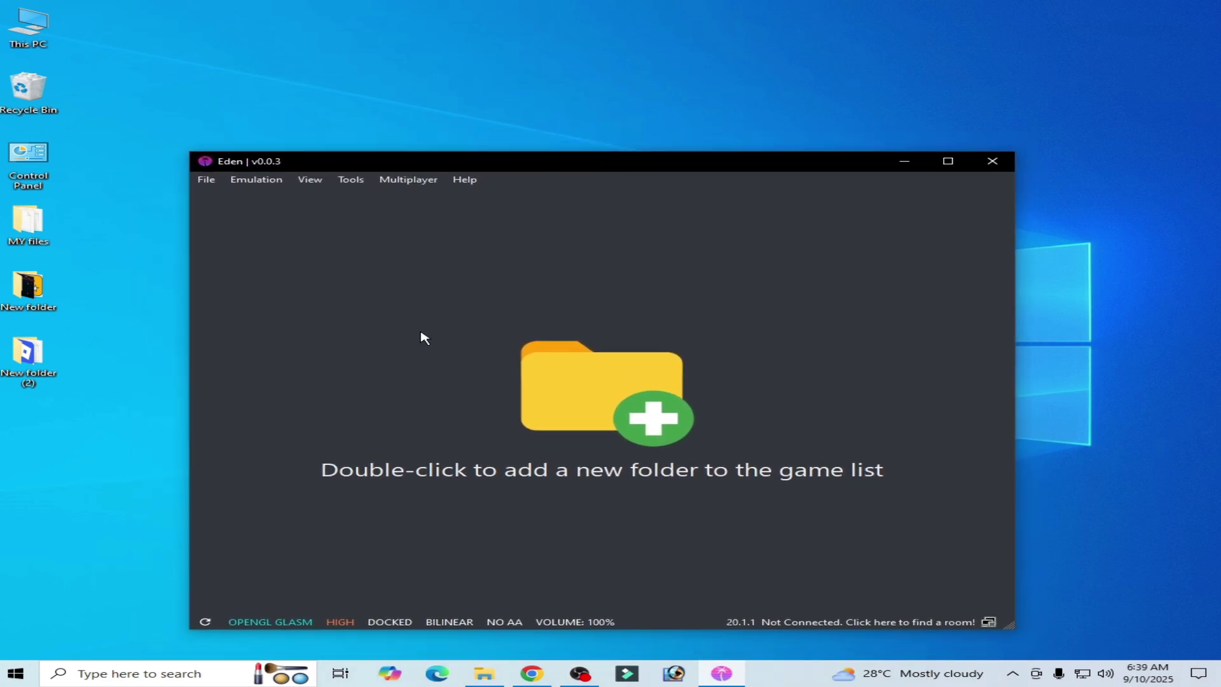
left_click(208, 182)
mouse_move(244, 310)
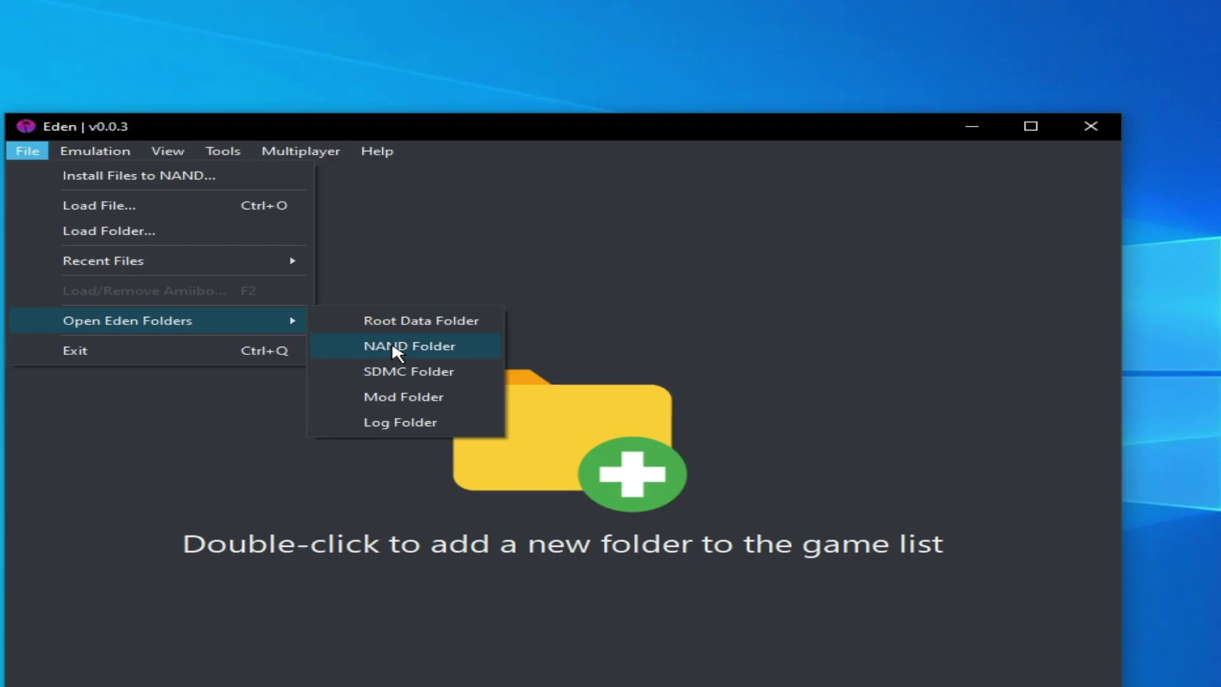
left_click(488, 323)
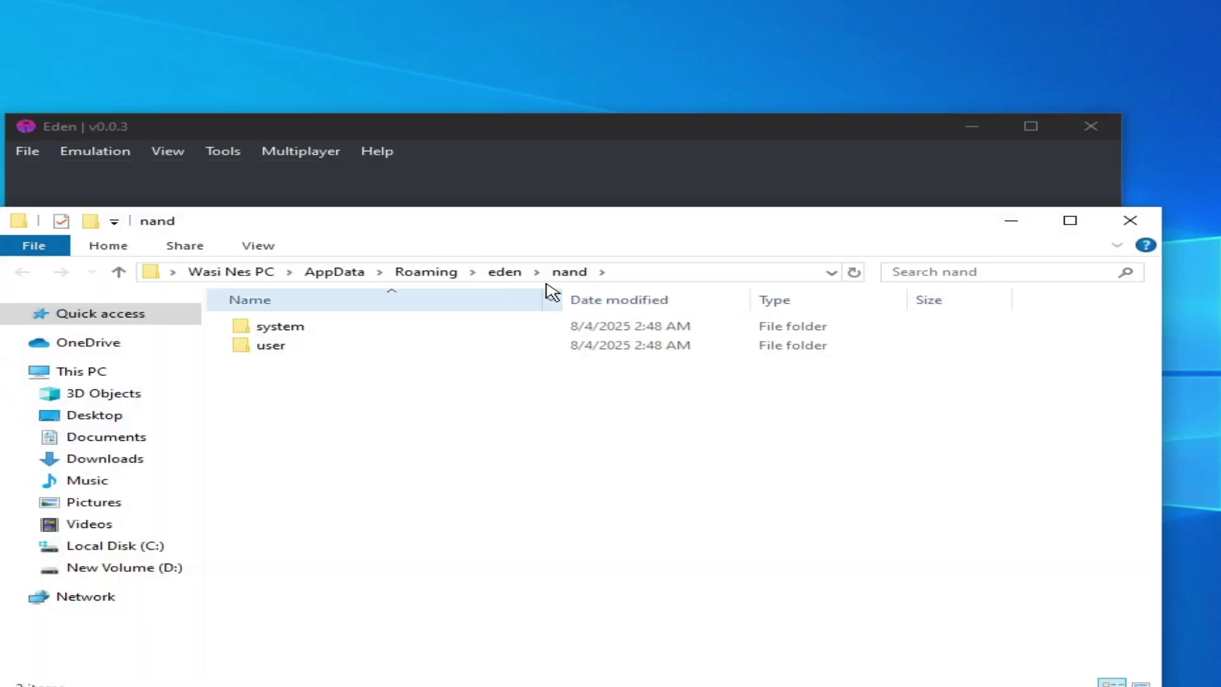
double_click(297, 326)
double_click(325, 325)
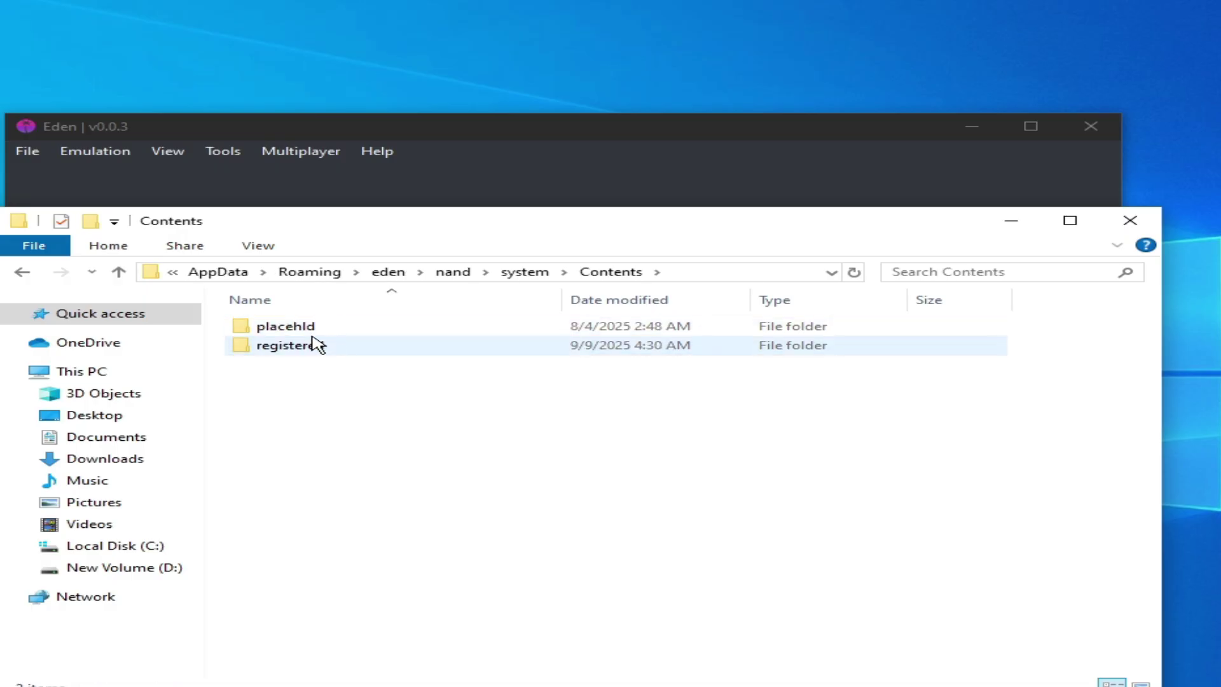
double_click(299, 344)
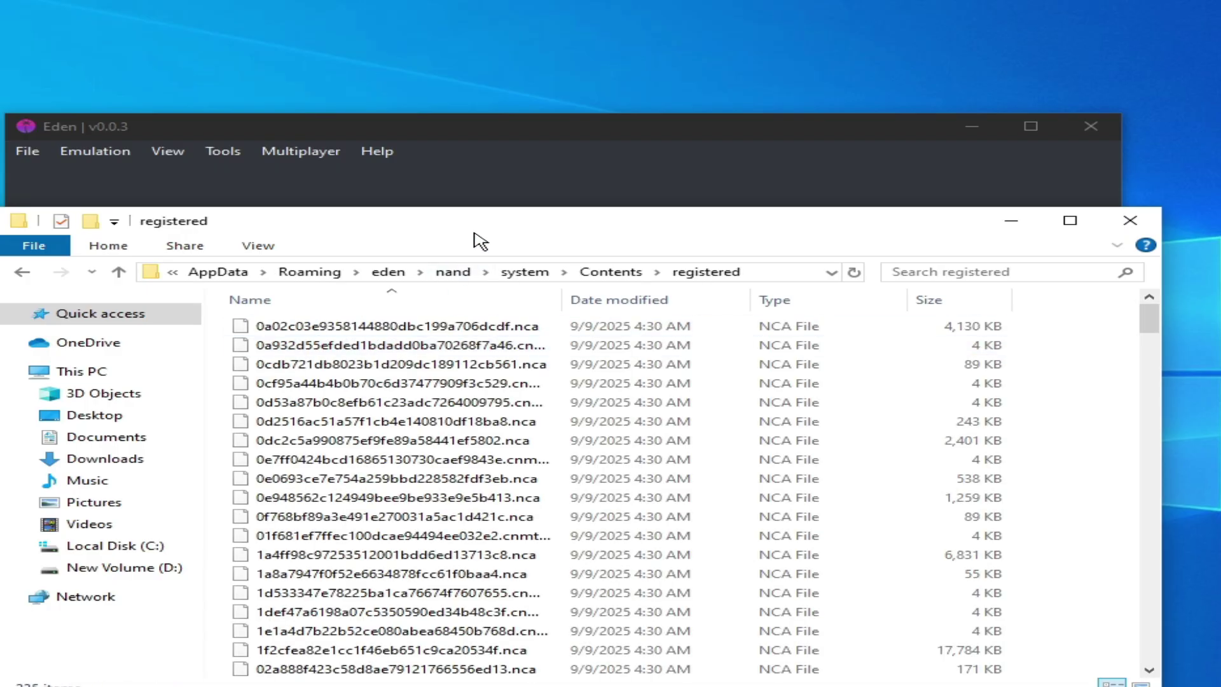
- Select all 235 NCA files in registered and delete them
left_click_drag(222, 220, 394, 110)
left_click_drag(392, 227, 548, 561)
right_click(546, 556)
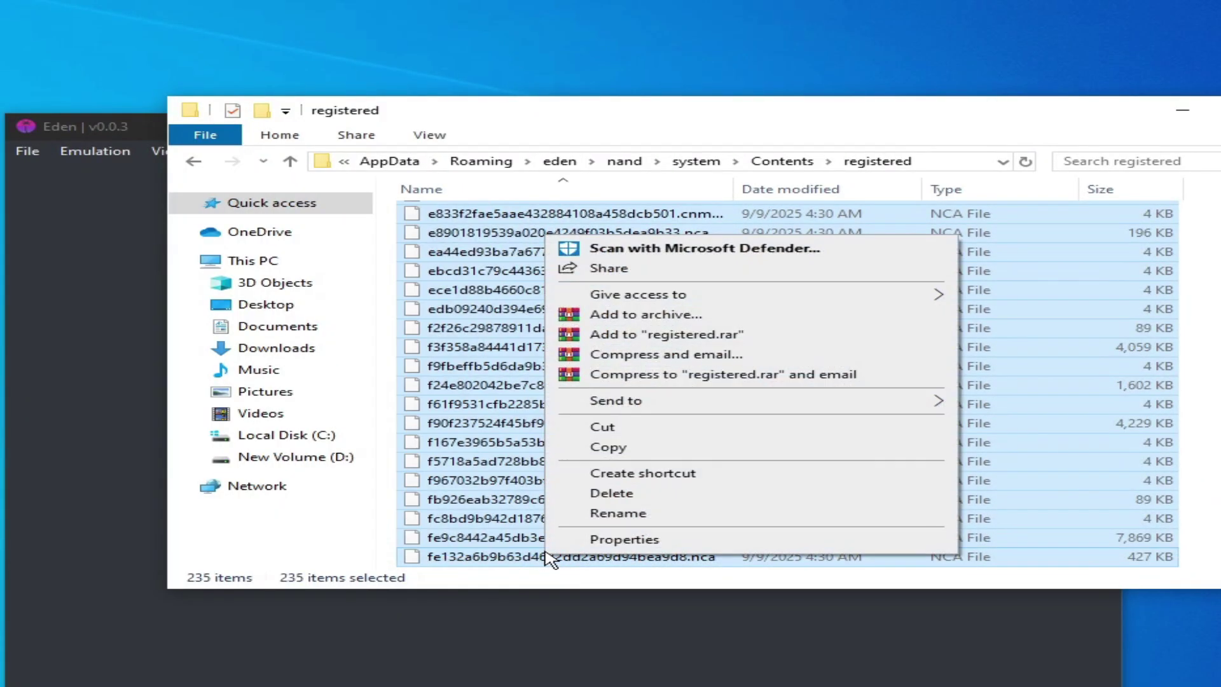
left_click(614, 495)
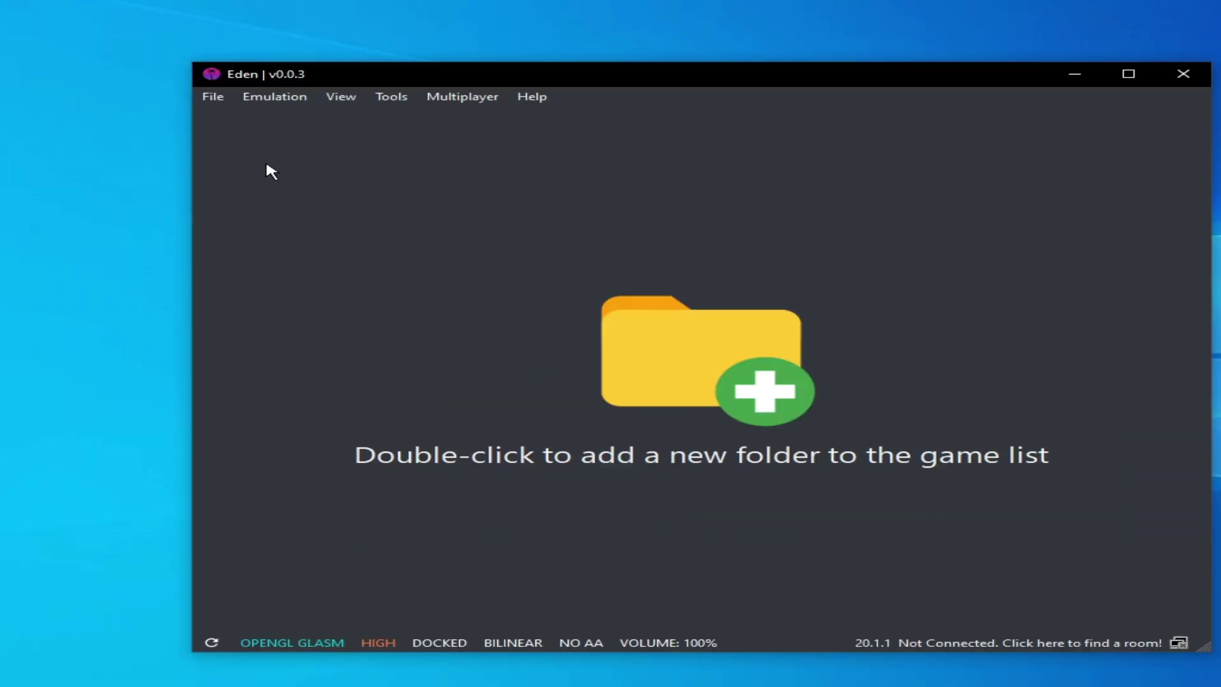
- Tick Disable NCA Verification under Configure > System and confirm with OK
left_click(105, 157)
left_click(308, 194)
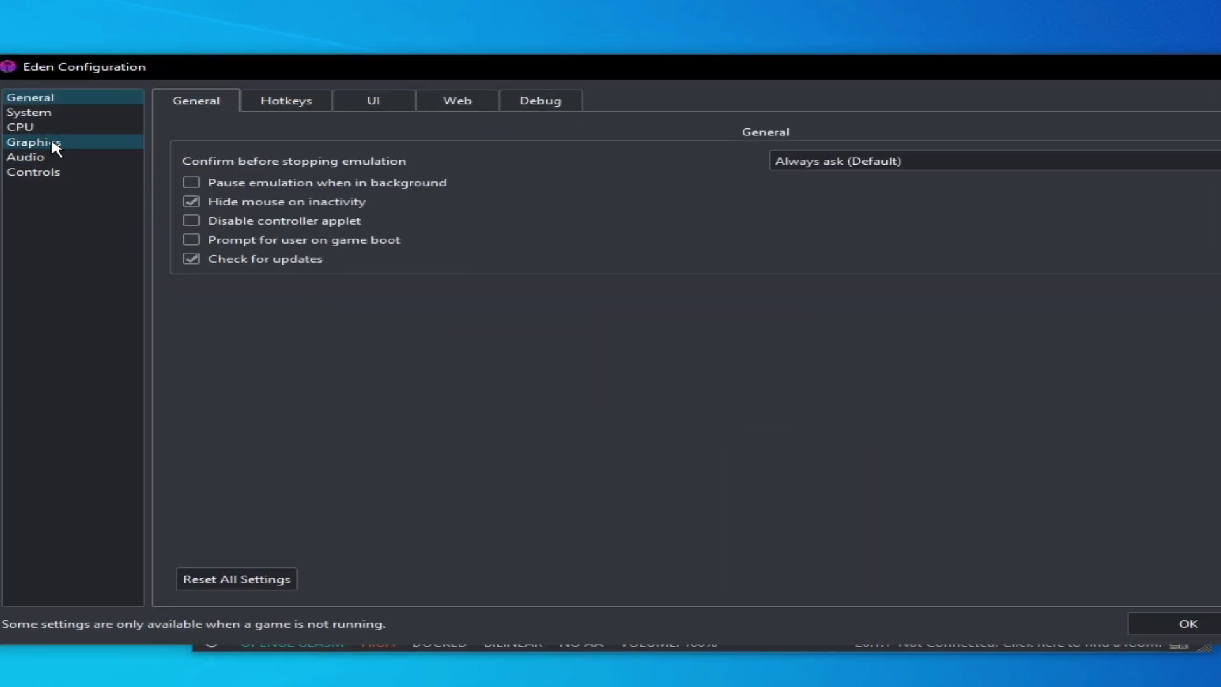
left_click(45, 121)
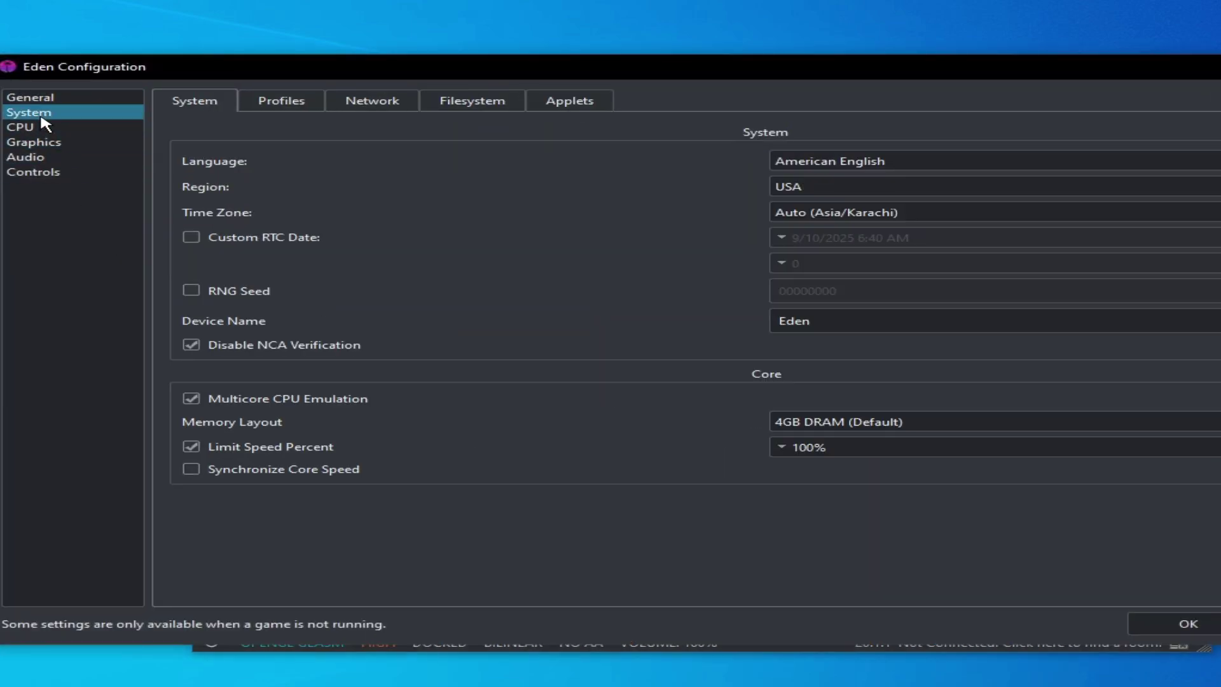
left_click(202, 346)
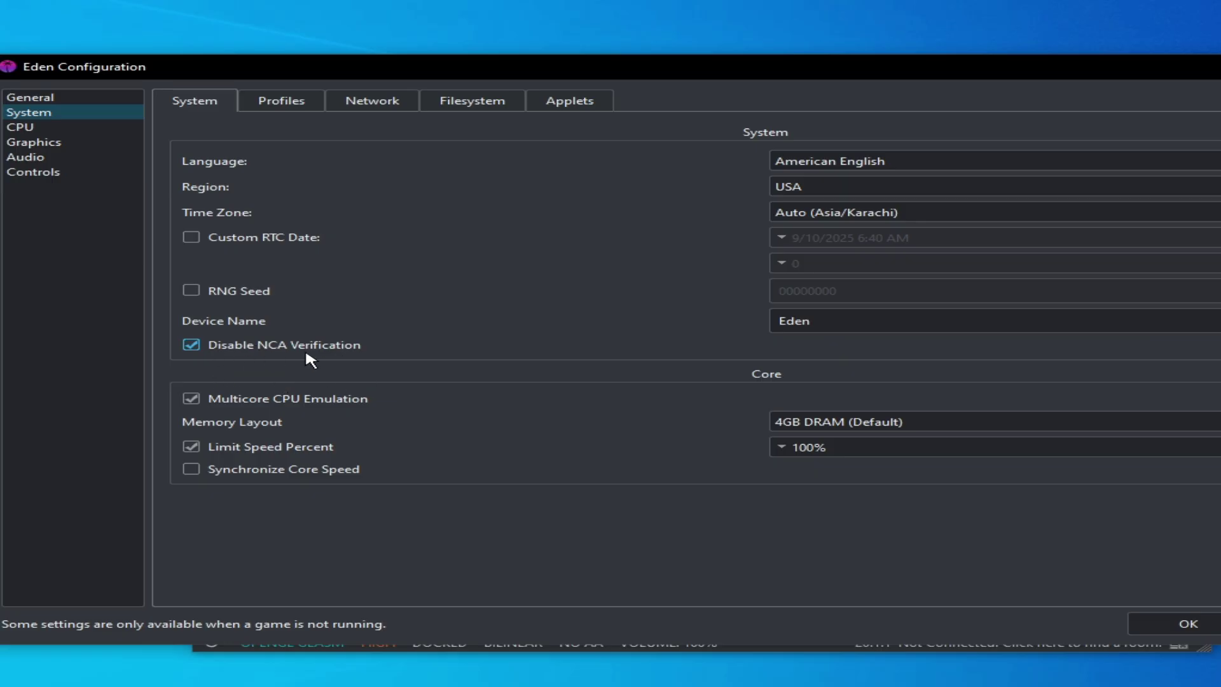
left_click(1176, 623)
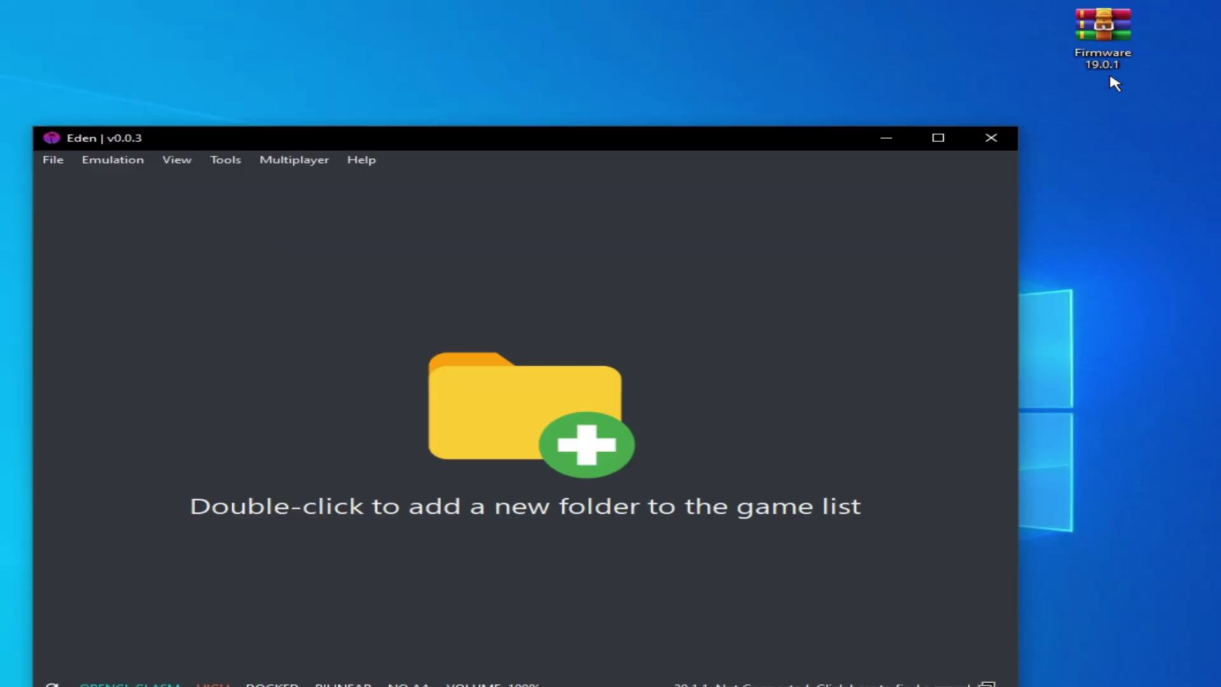
- Place the Firmware 19.0.1 archive beside Eden, then restart Eden from 'eden - Shortcut (2)'
left_click_drag(1119, 45, 1106, 312)
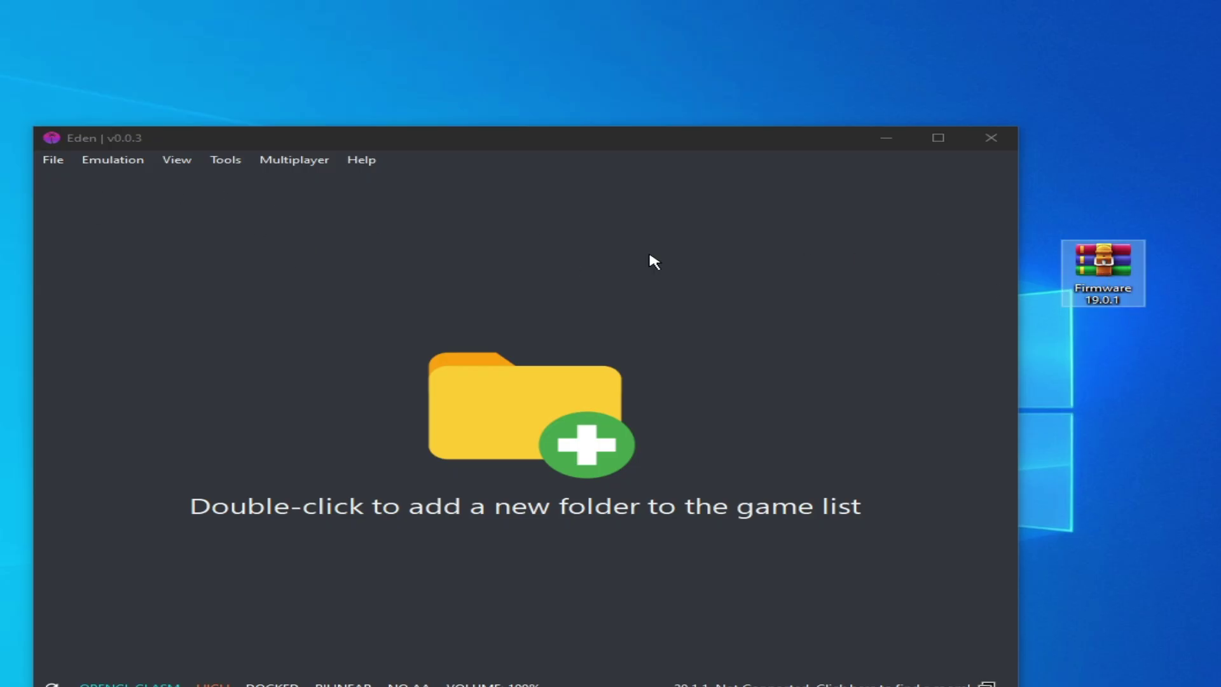
left_click(229, 161)
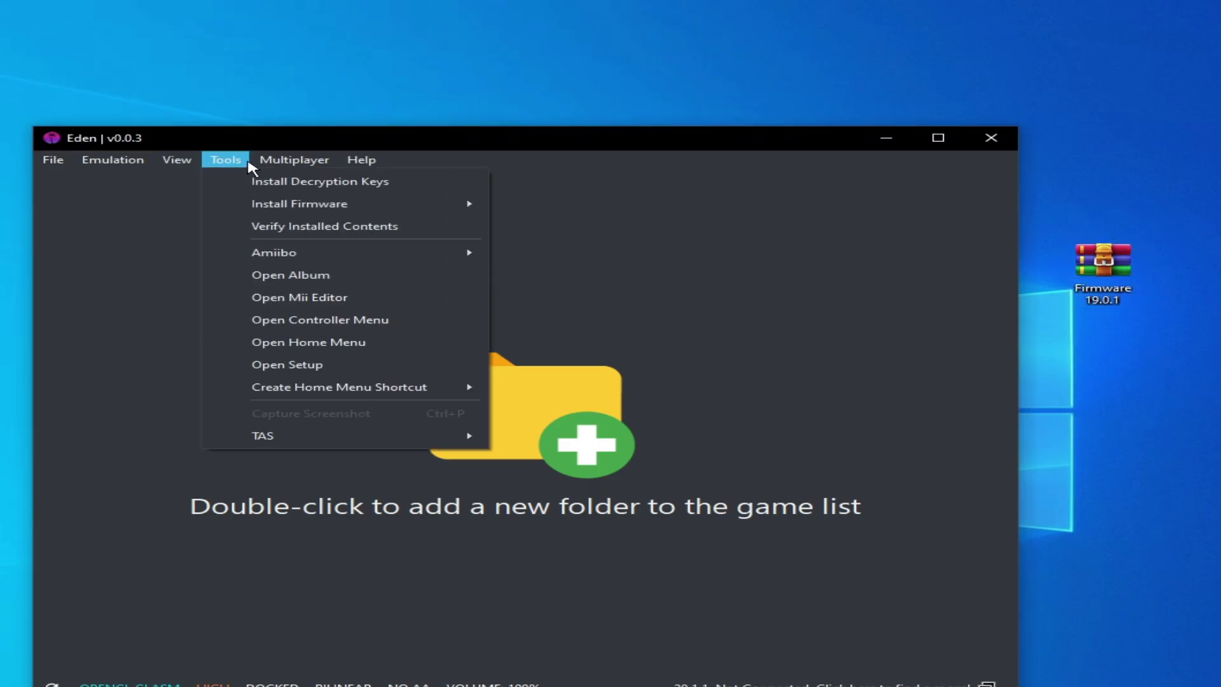
left_click(240, 163)
left_click(235, 162)
mouse_move(297, 211)
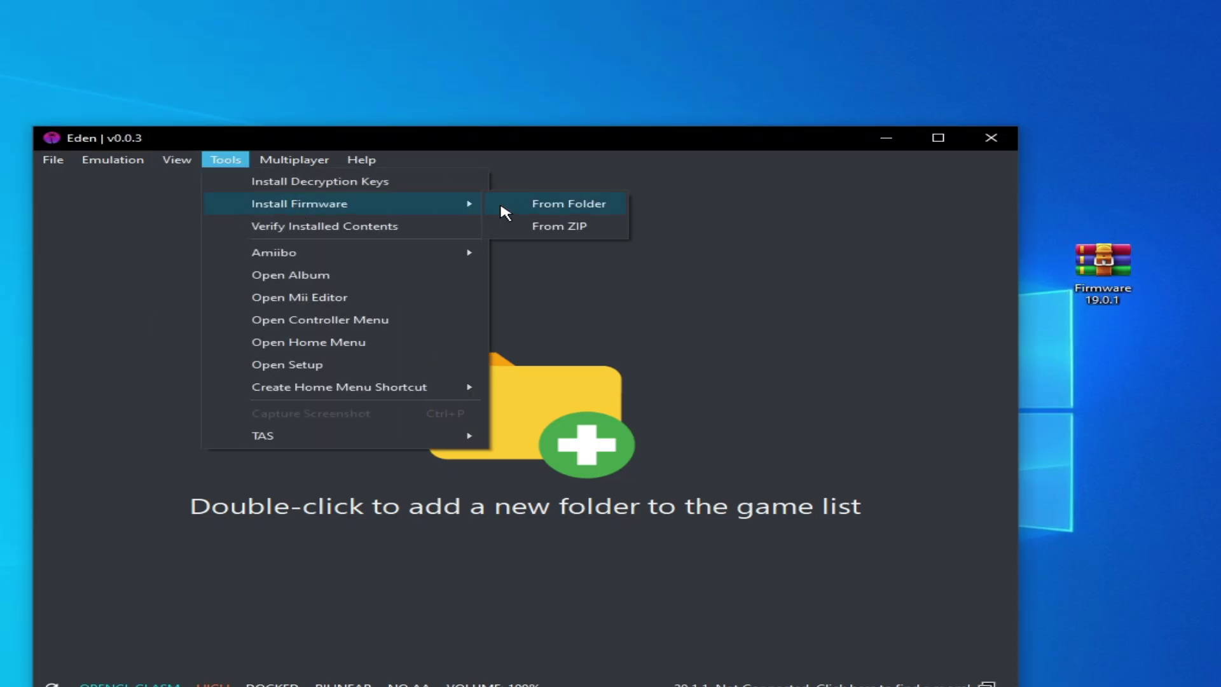
left_click(984, 240)
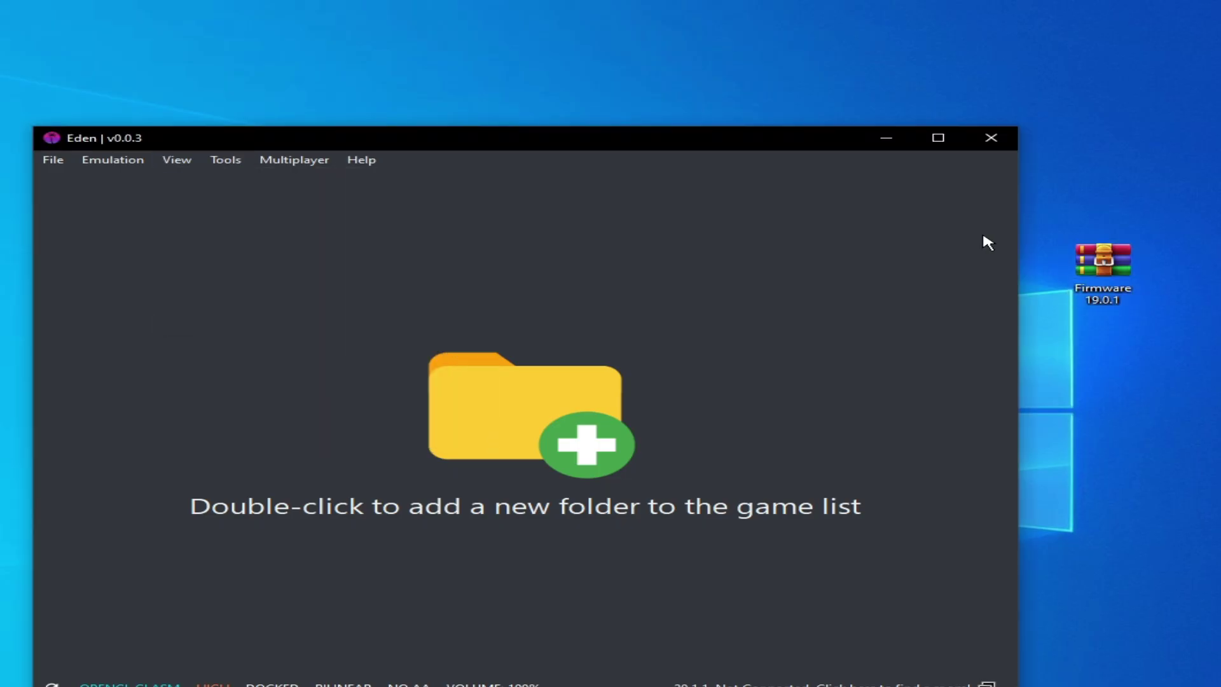
left_click(990, 137)
right_click(477, 349)
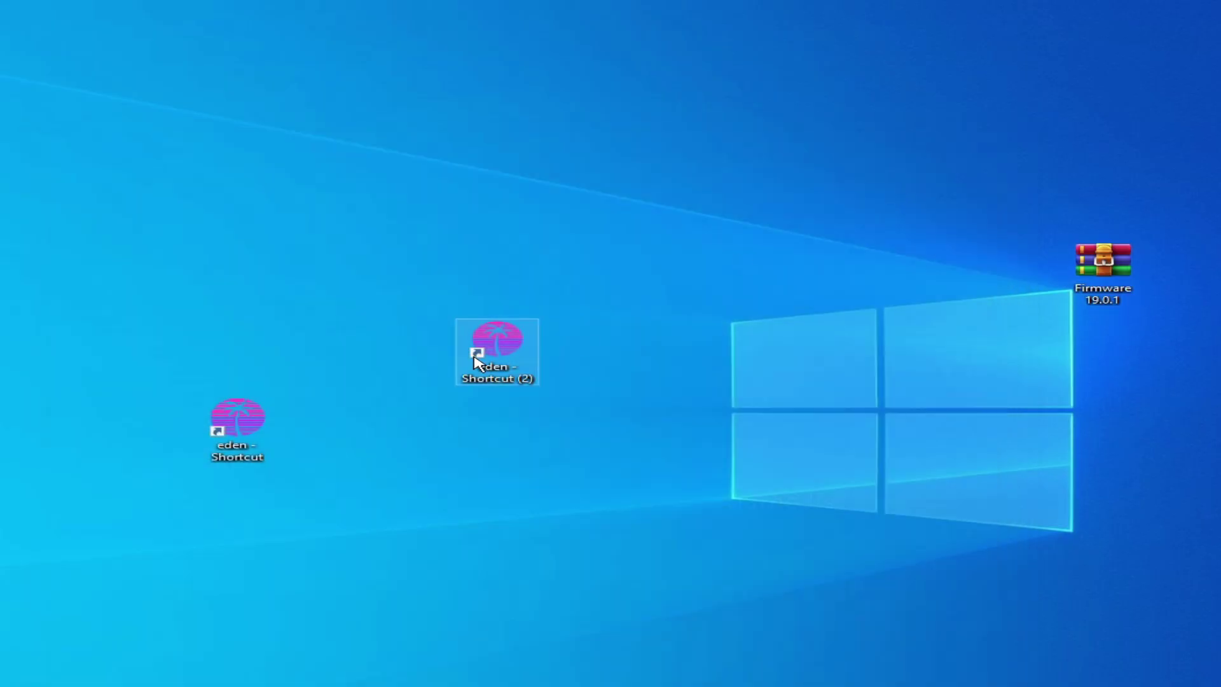
left_click(514, 366)
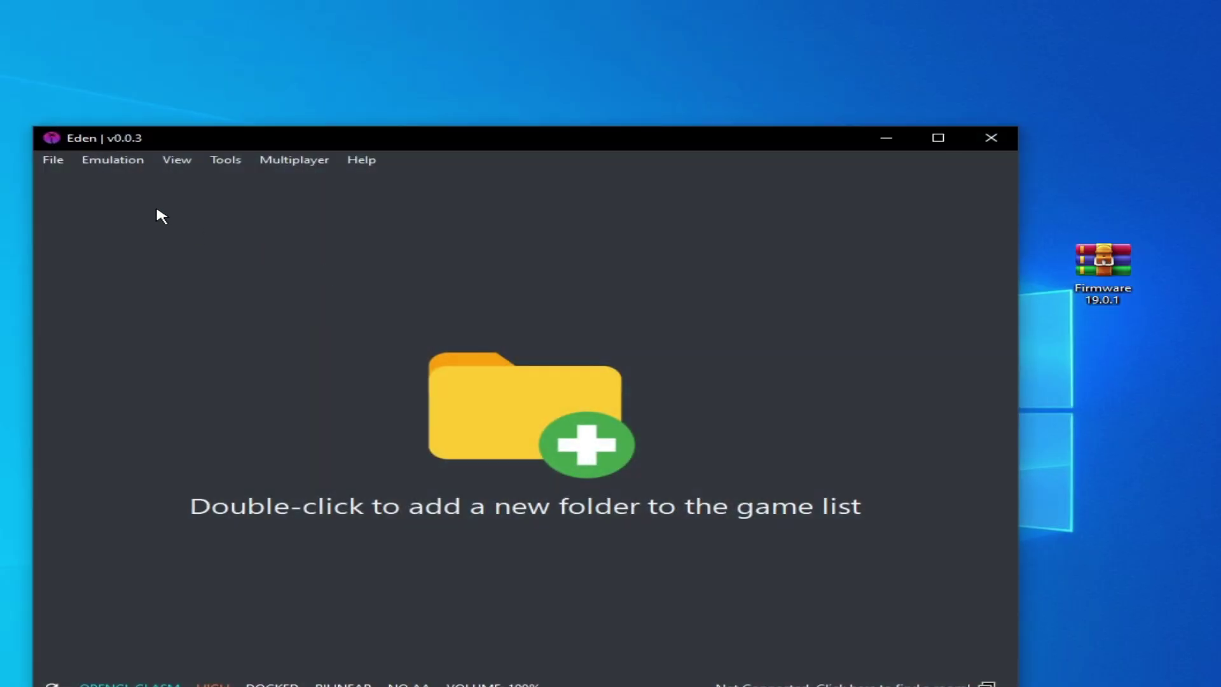
- Install Firmware 19.0.1 from its Desktop ZIP via Tools > Install Firmware > From ZIP
left_click(226, 160)
mouse_move(335, 212)
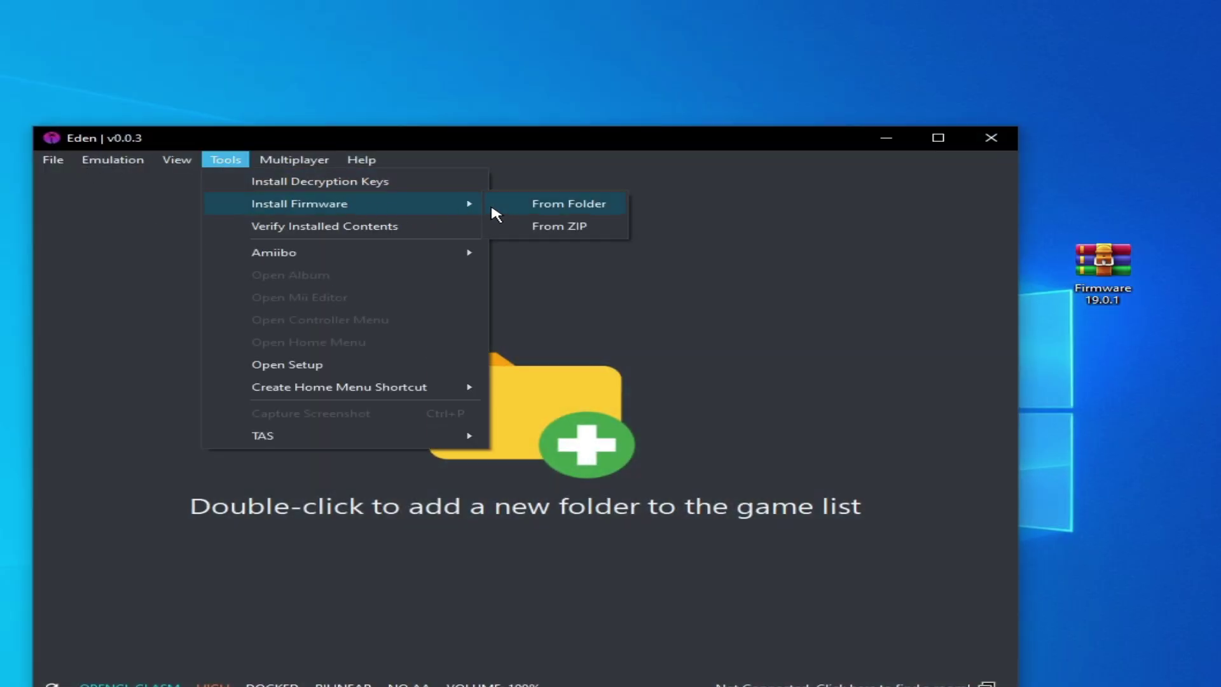
left_click(542, 227)
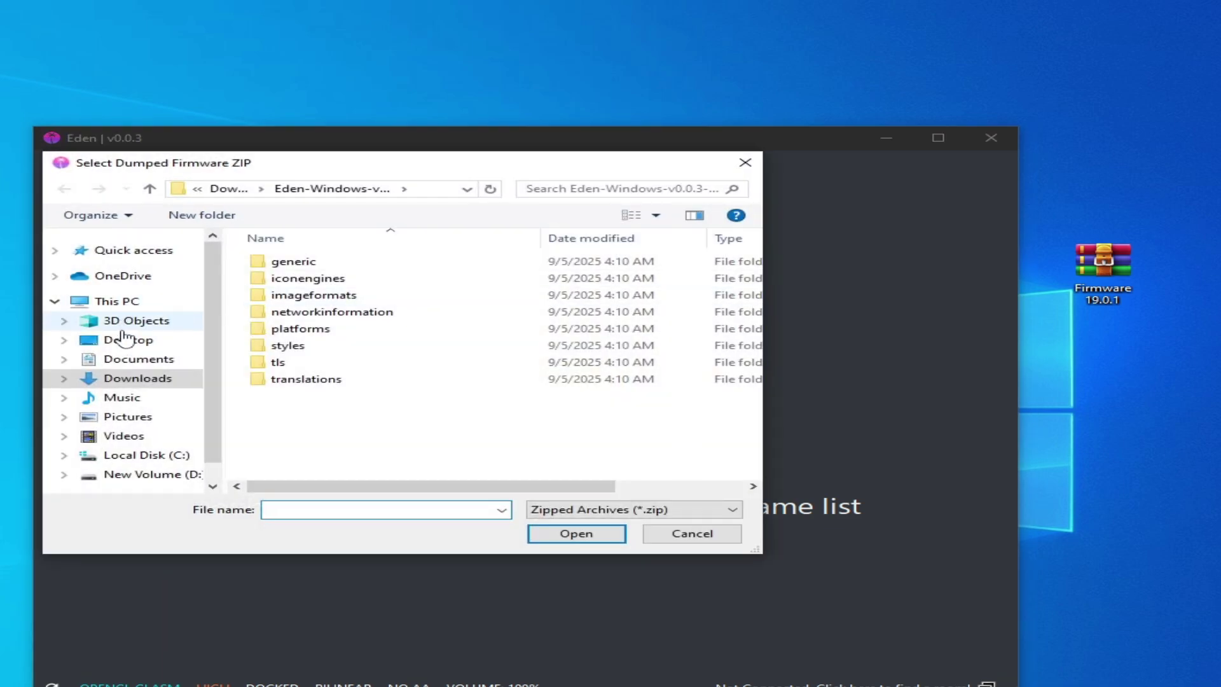
left_click(105, 340)
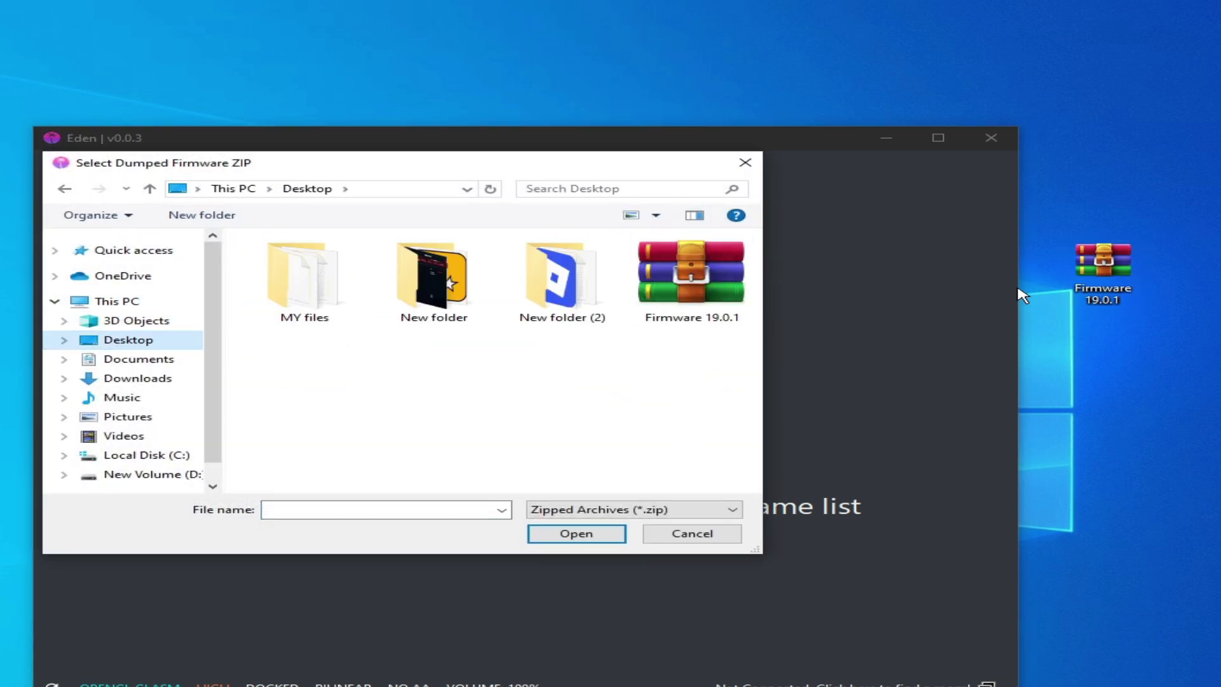
left_click(699, 292)
left_click(575, 535)
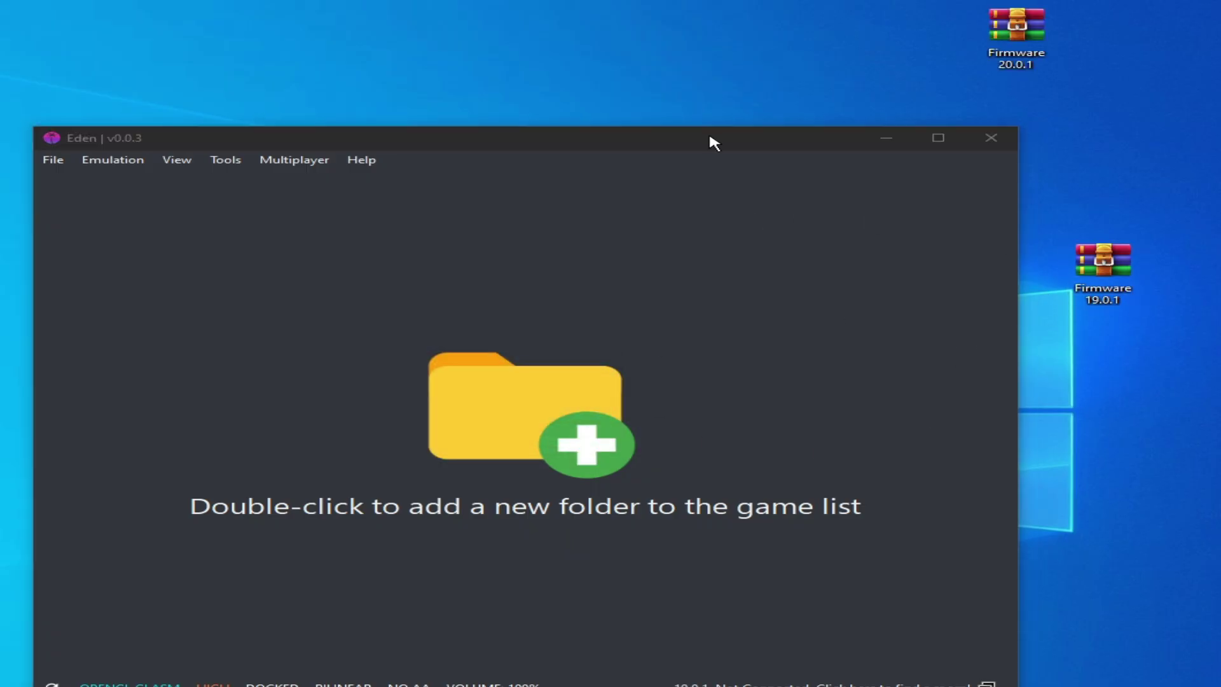
- Reposition Eden and the Firmware 20.0.1 icon, and browse Eden's Tools and File menus
left_click_drag(715, 143, 644, 145)
left_click_drag(1015, 56, 994, 164)
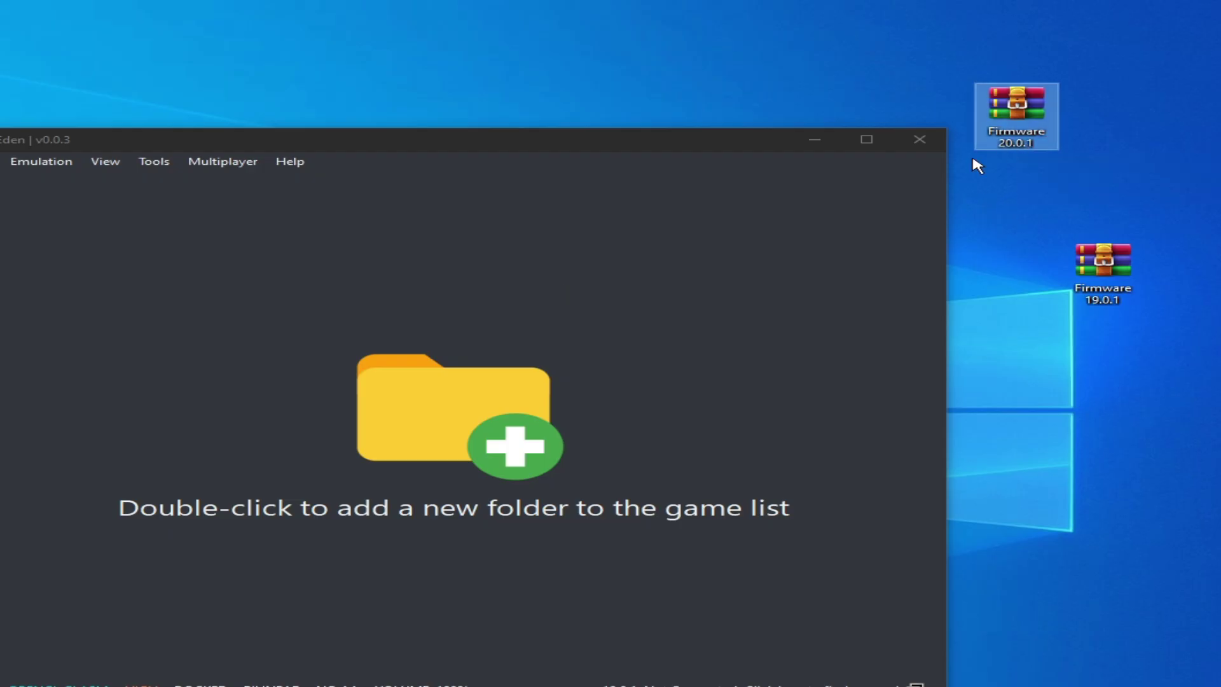
left_click(155, 164)
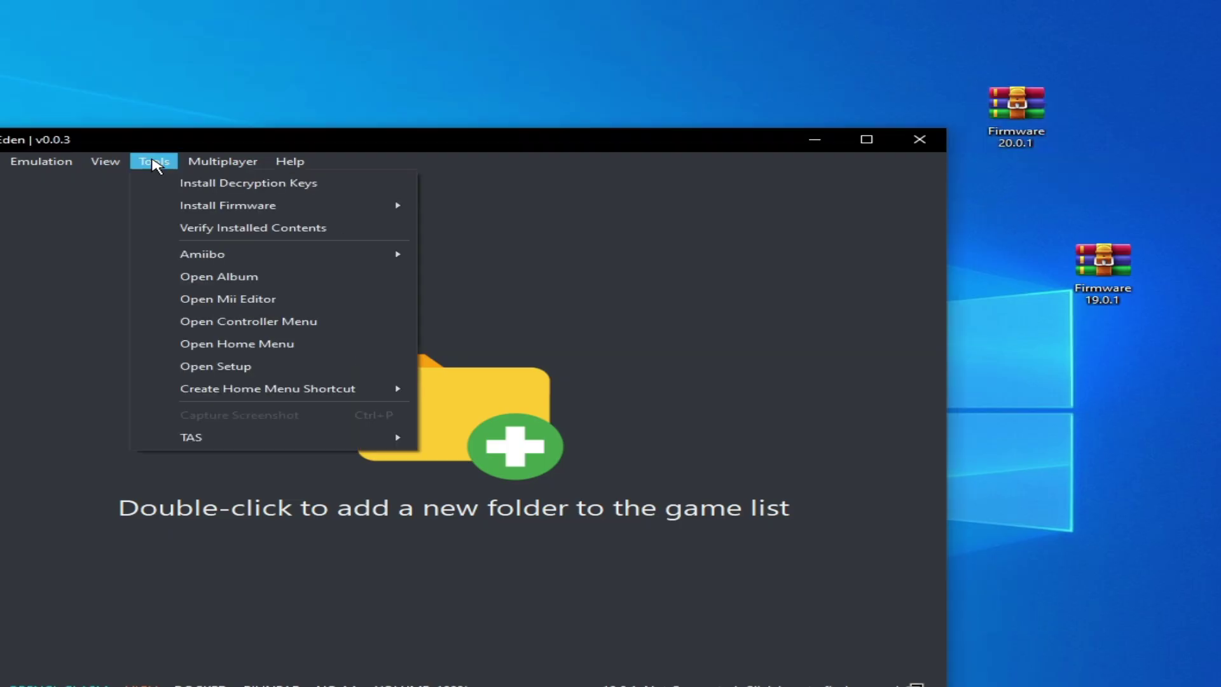
left_click(380, 229)
key("alt+e")
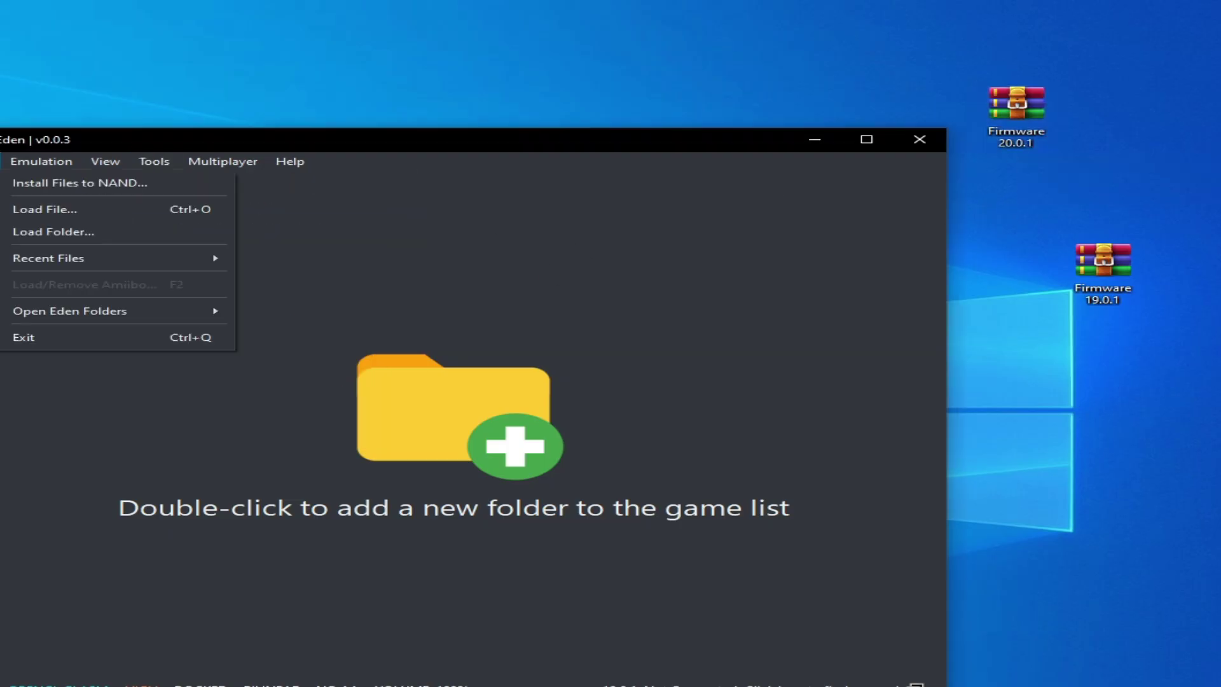
left_click(550, 339)
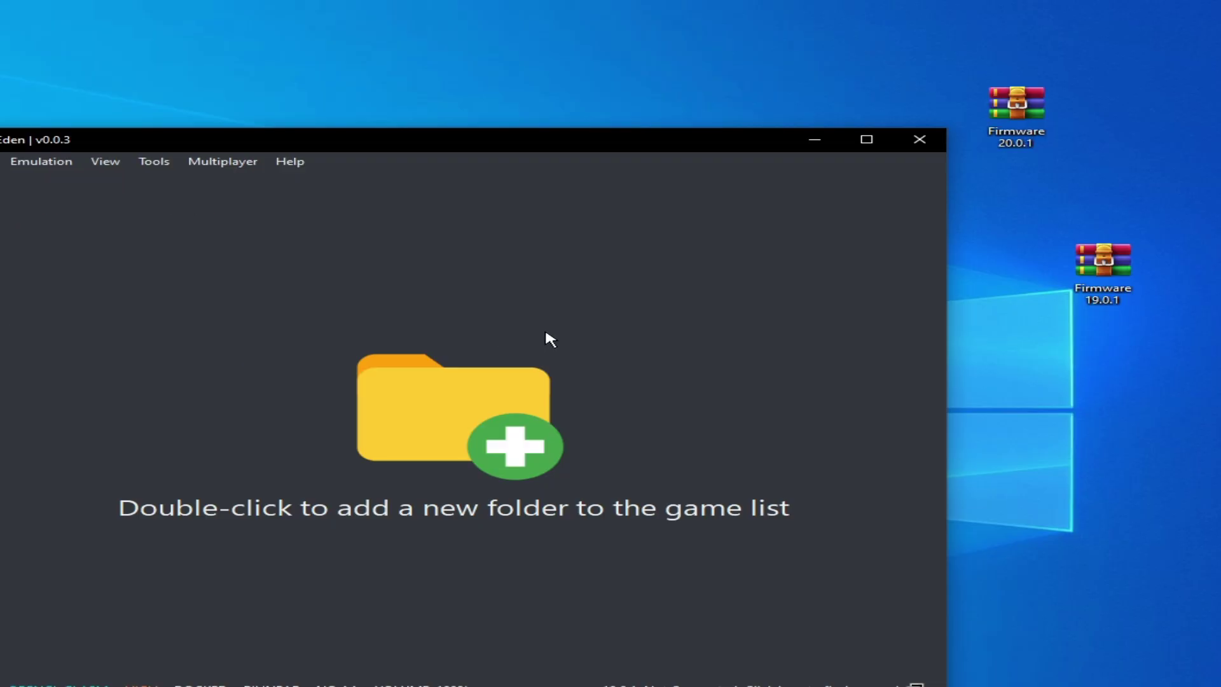
- Install firmware from the Firmware 20.0.1 ZIP on the Desktop, then close Eden
left_click(156, 161)
mouse_move(286, 205)
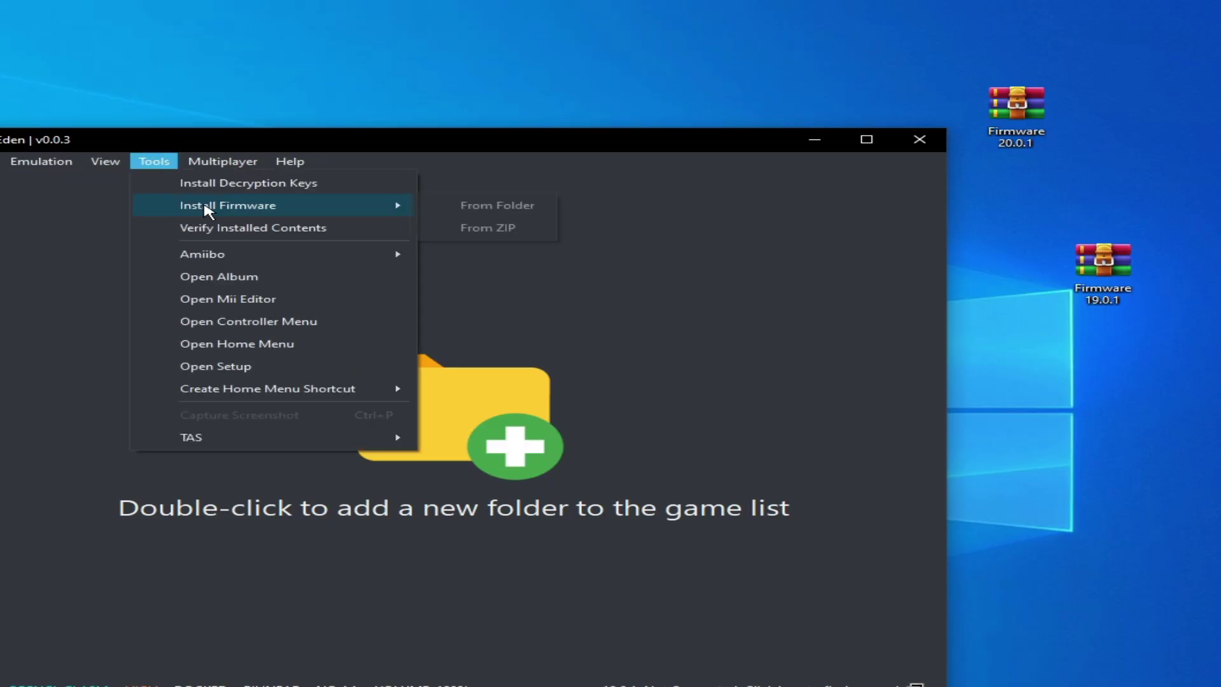
left_click(502, 227)
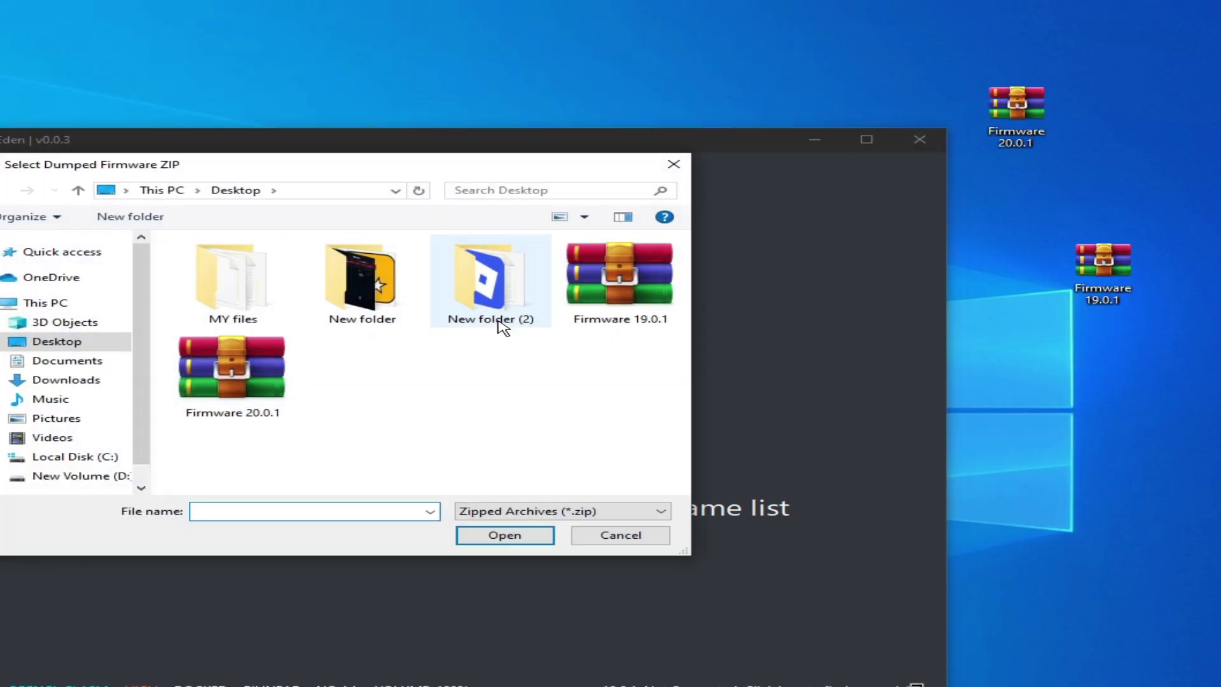
left_click(184, 389)
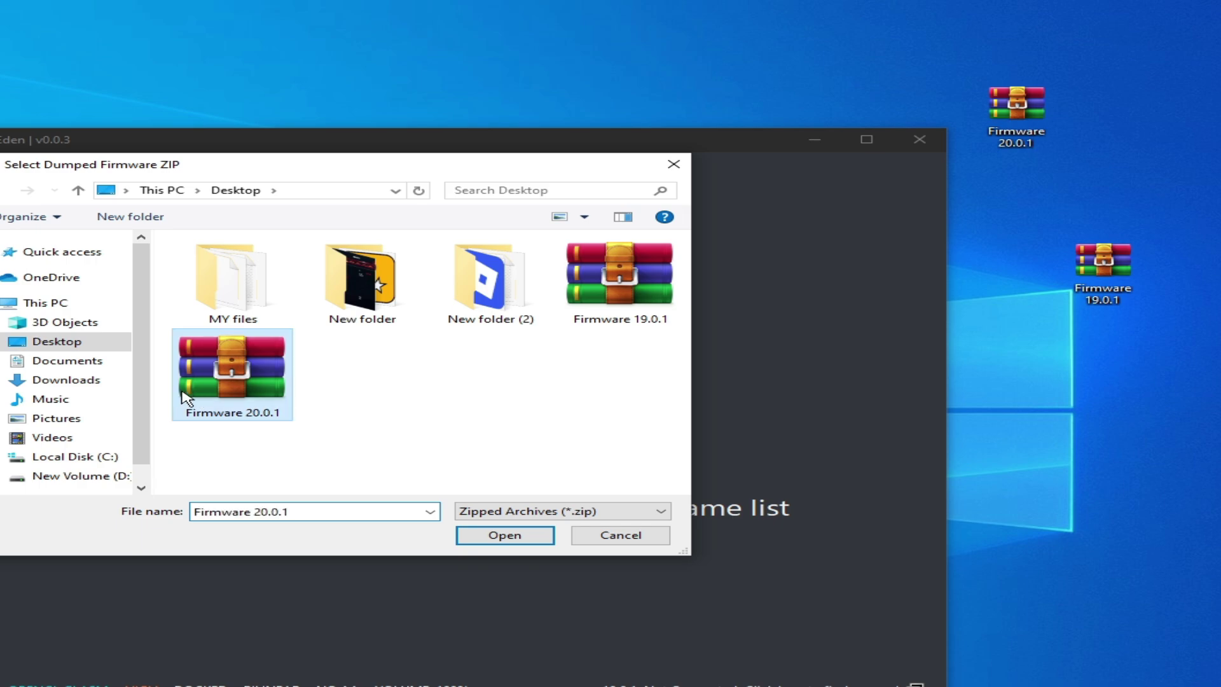
left_click(510, 544)
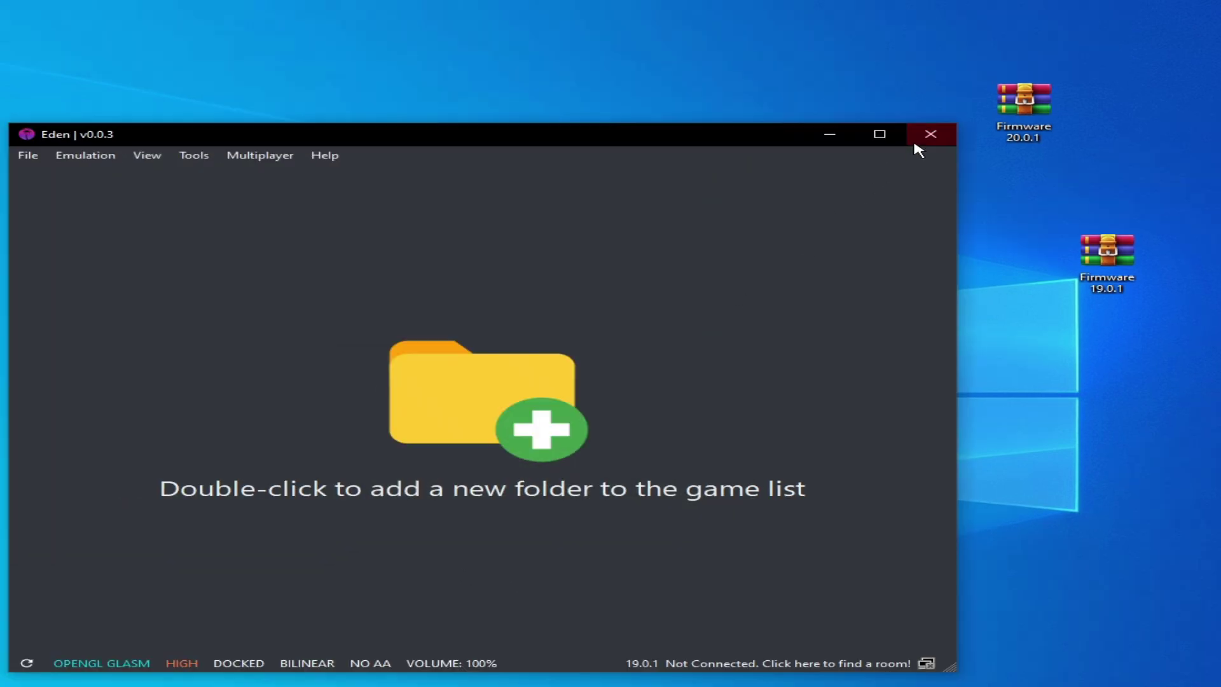
left_click(919, 139)
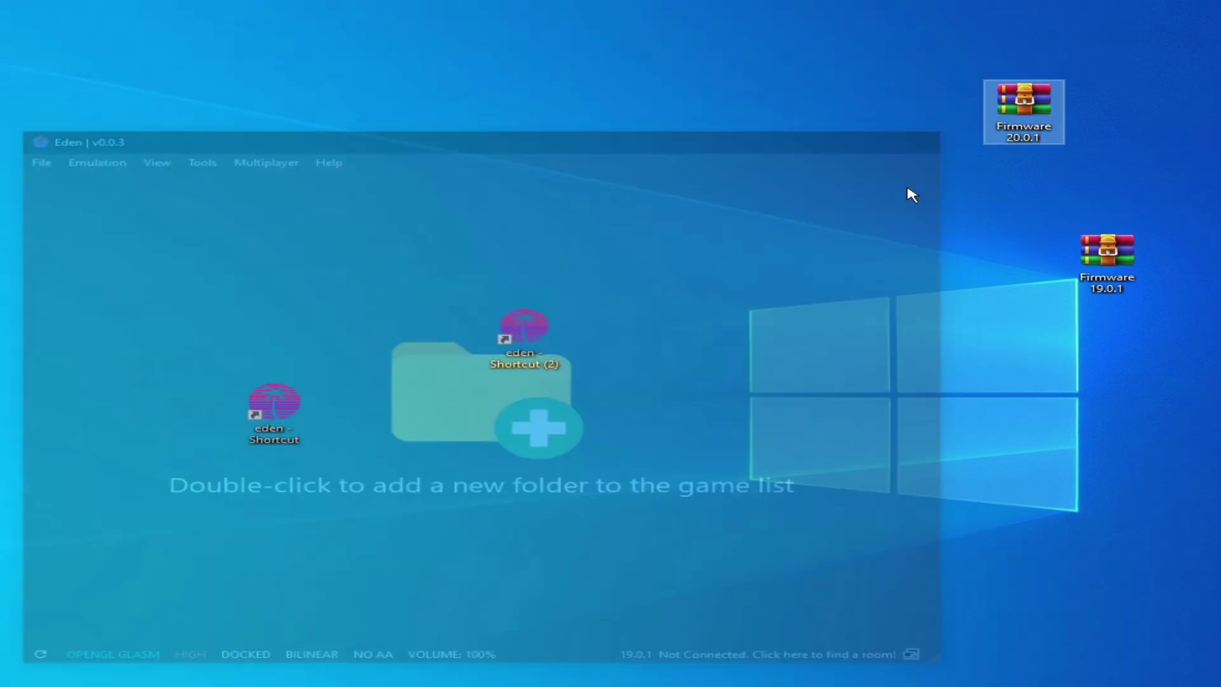
- Relaunch Eden from the eden shortcut and toggle its DOCKED status label to HANDHELD
right_click(521, 358)
left_click(541, 349)
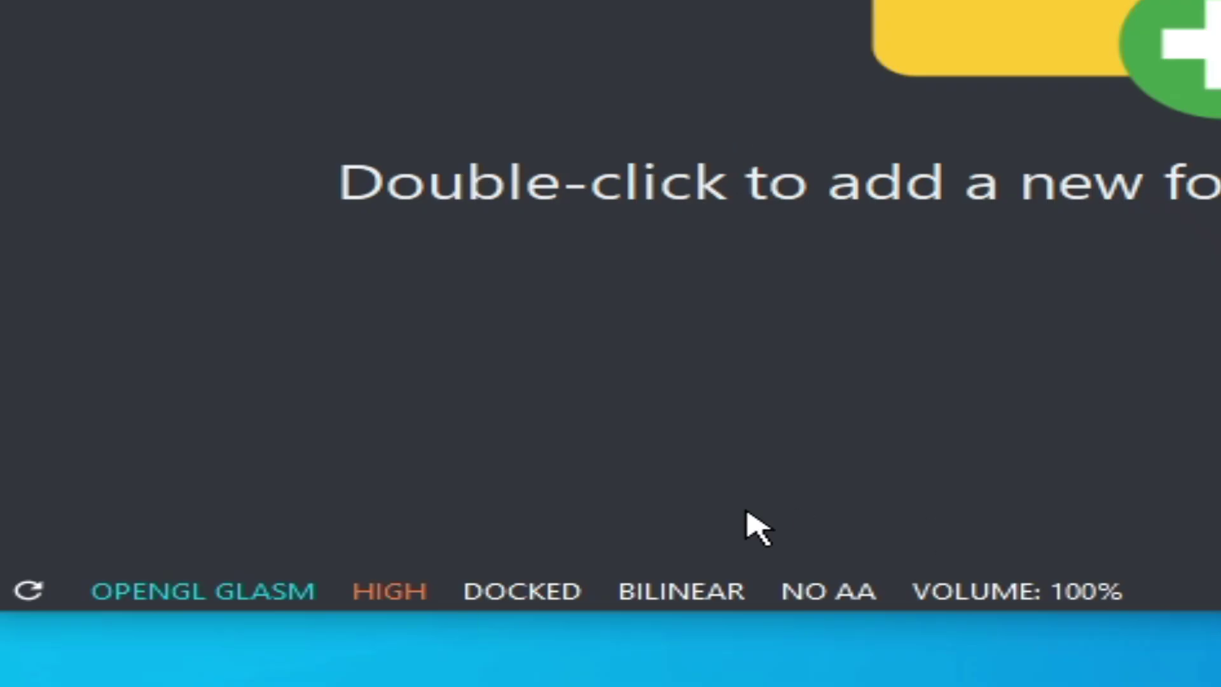
left_click(559, 601)
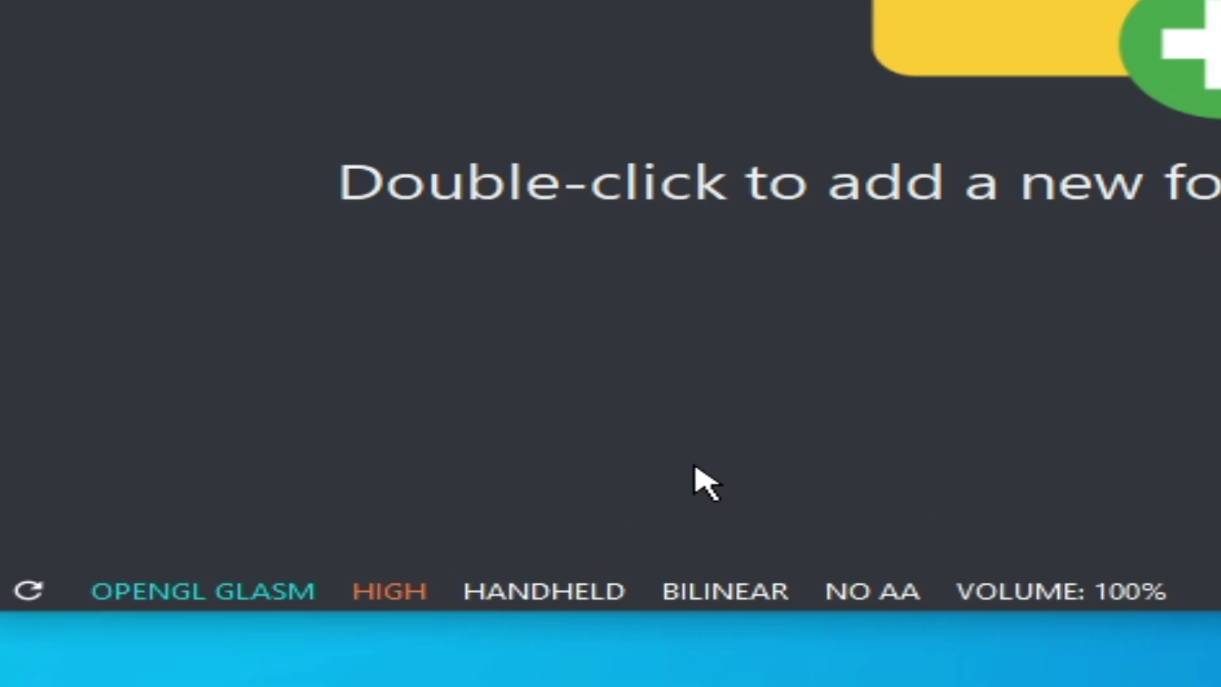
left_click(504, 591)
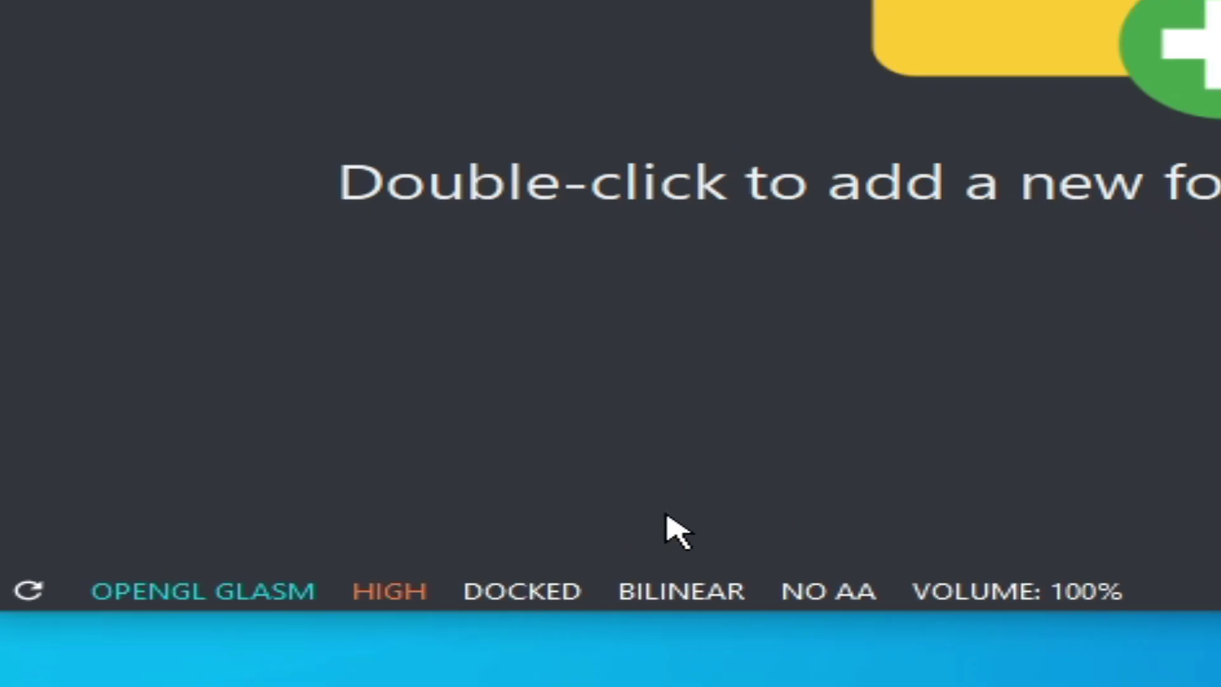
left_click(531, 592)
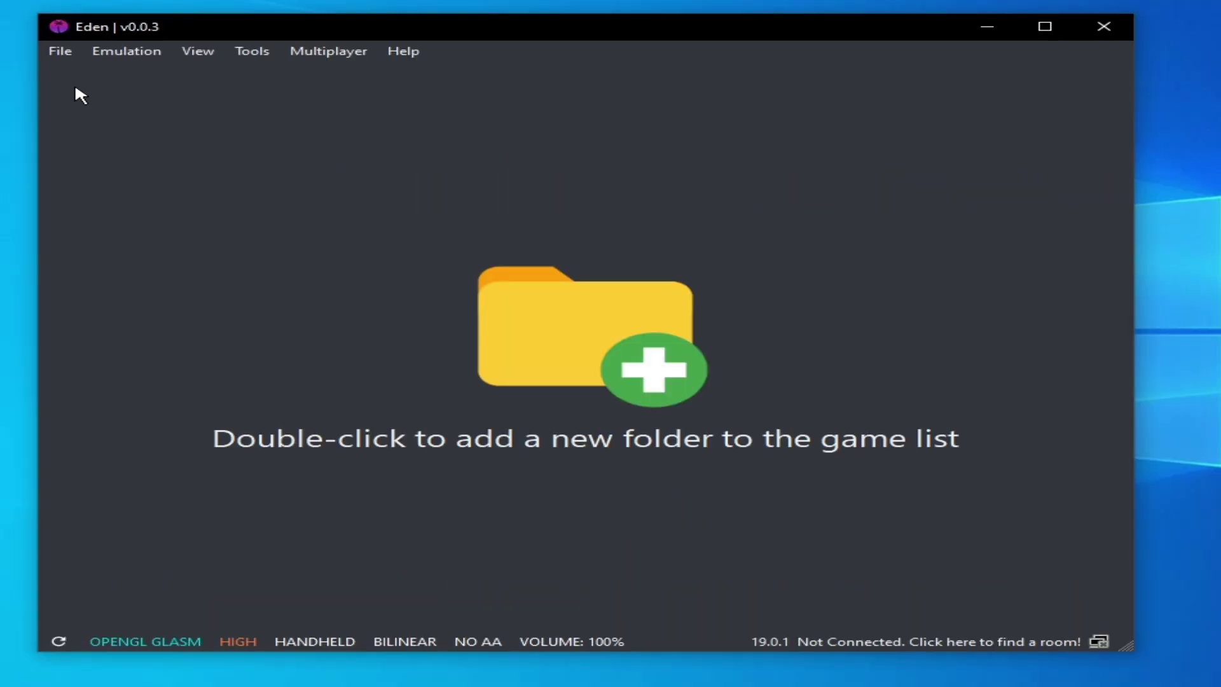
left_click(60, 51)
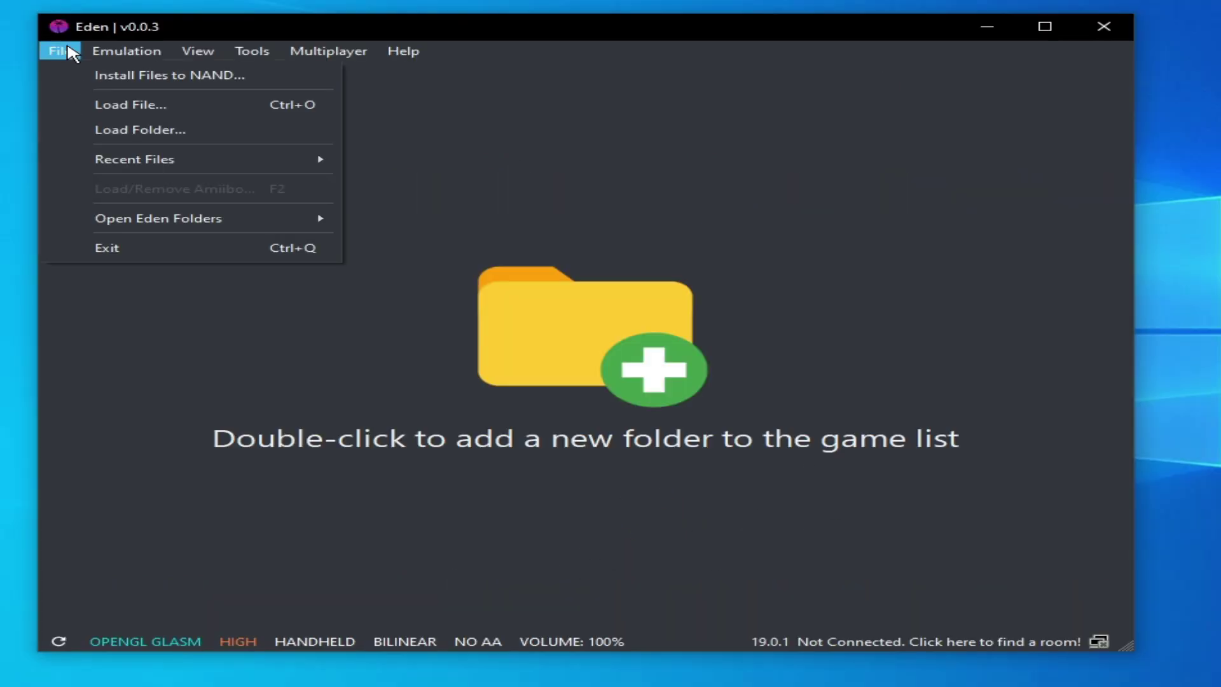
left_click(117, 108)
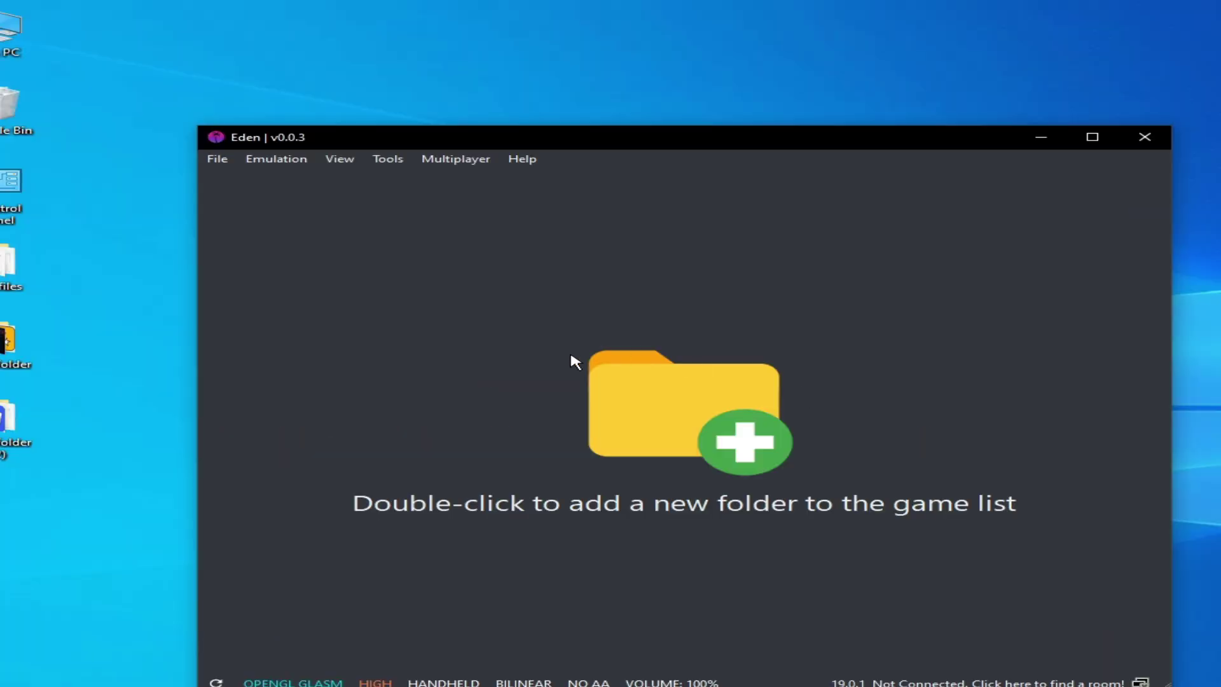
- Change the API dropdown from OpenGL to Vulkan under Emulation > Configure > Graphics
left_click(280, 159)
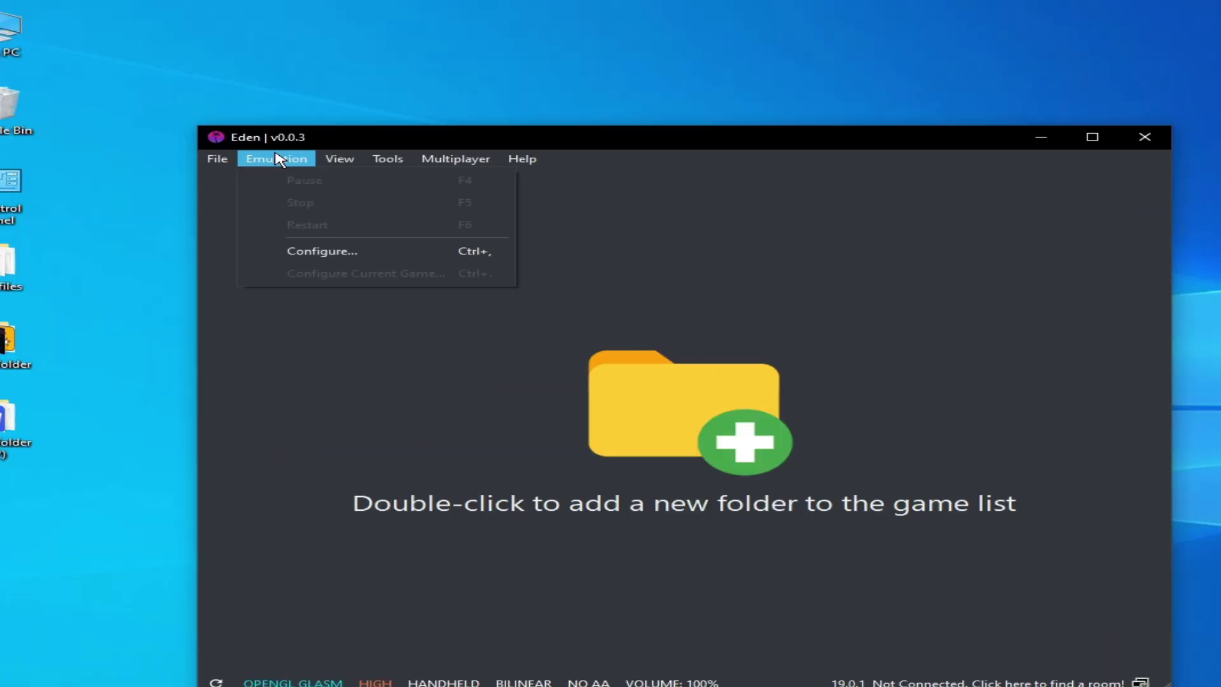
left_click(314, 259)
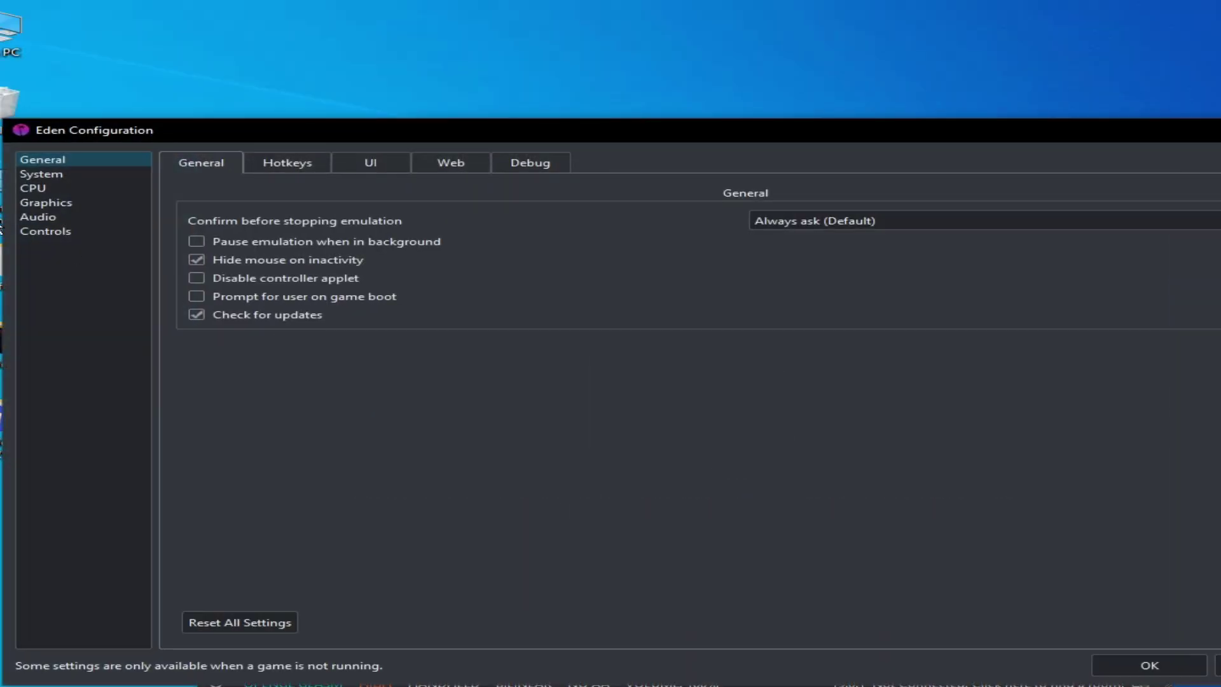
left_click(48, 204)
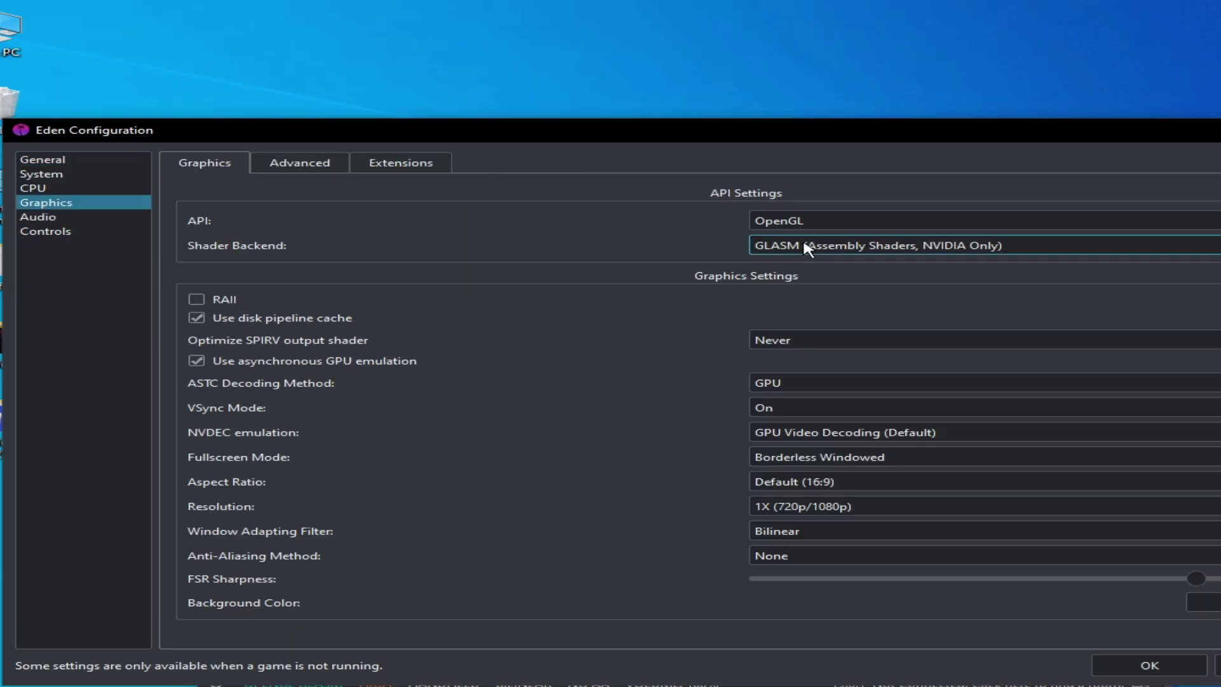
left_click(814, 223)
left_click(819, 251)
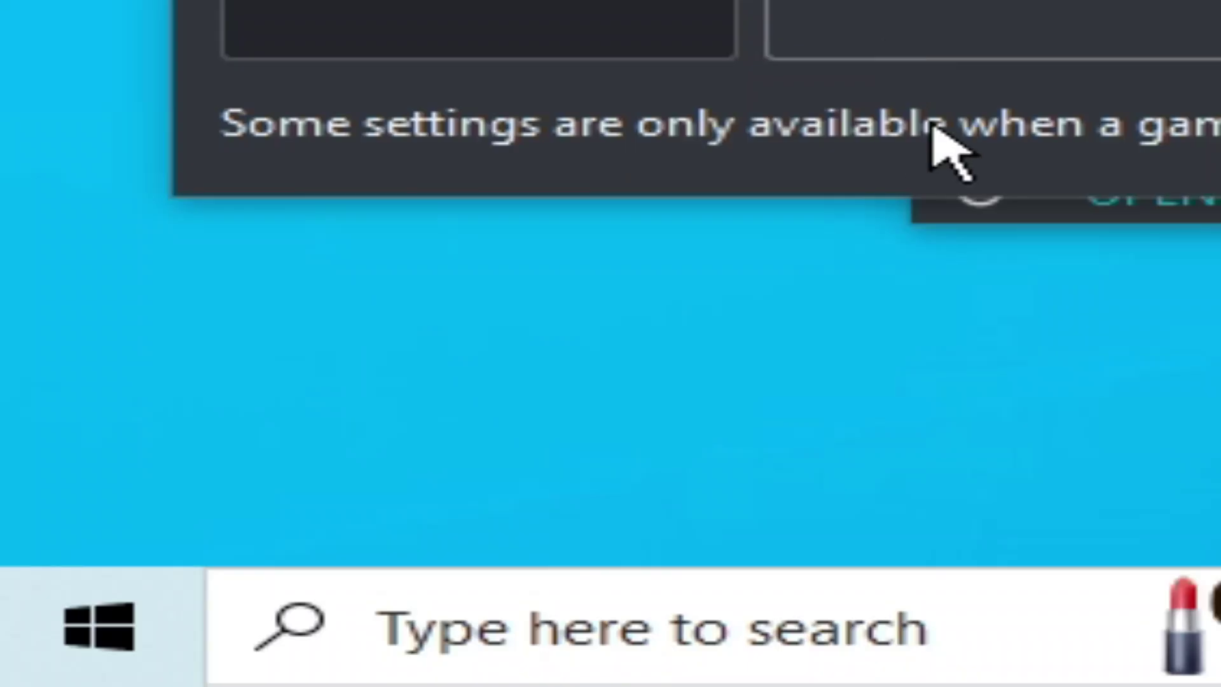
left_click(4, 686)
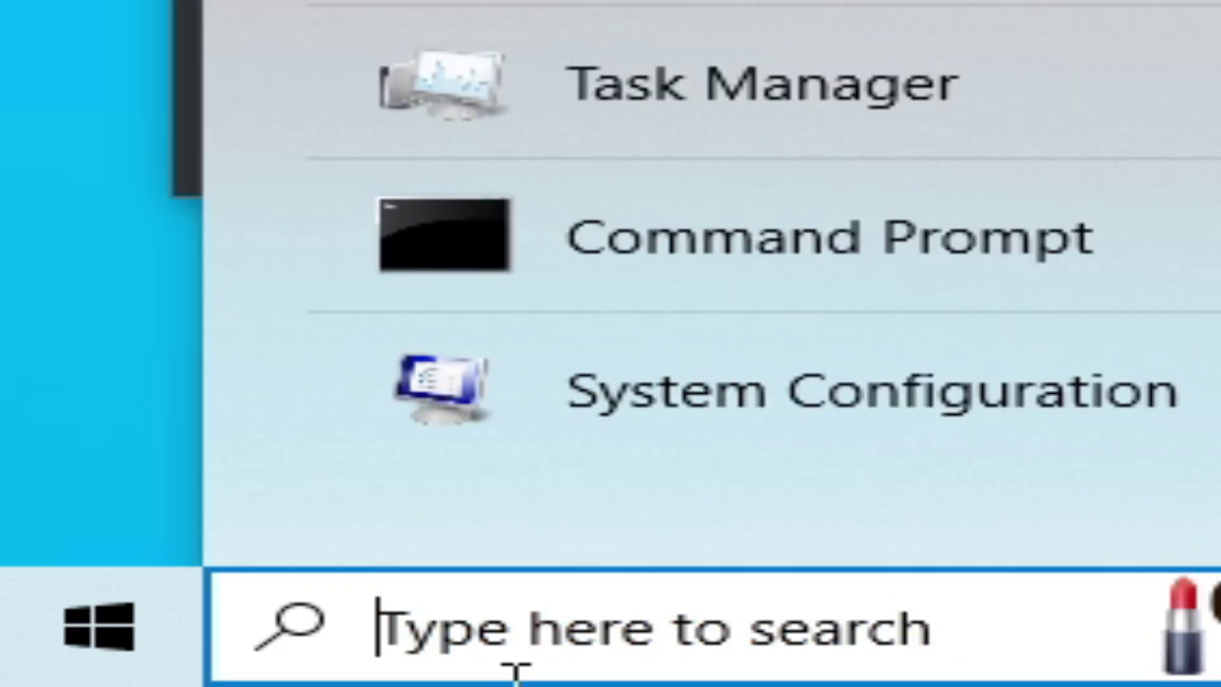
- Search 'device' for Device Manager, then open Intel(R) HD Graphics 4600 Properties under Display adapters
type("device")
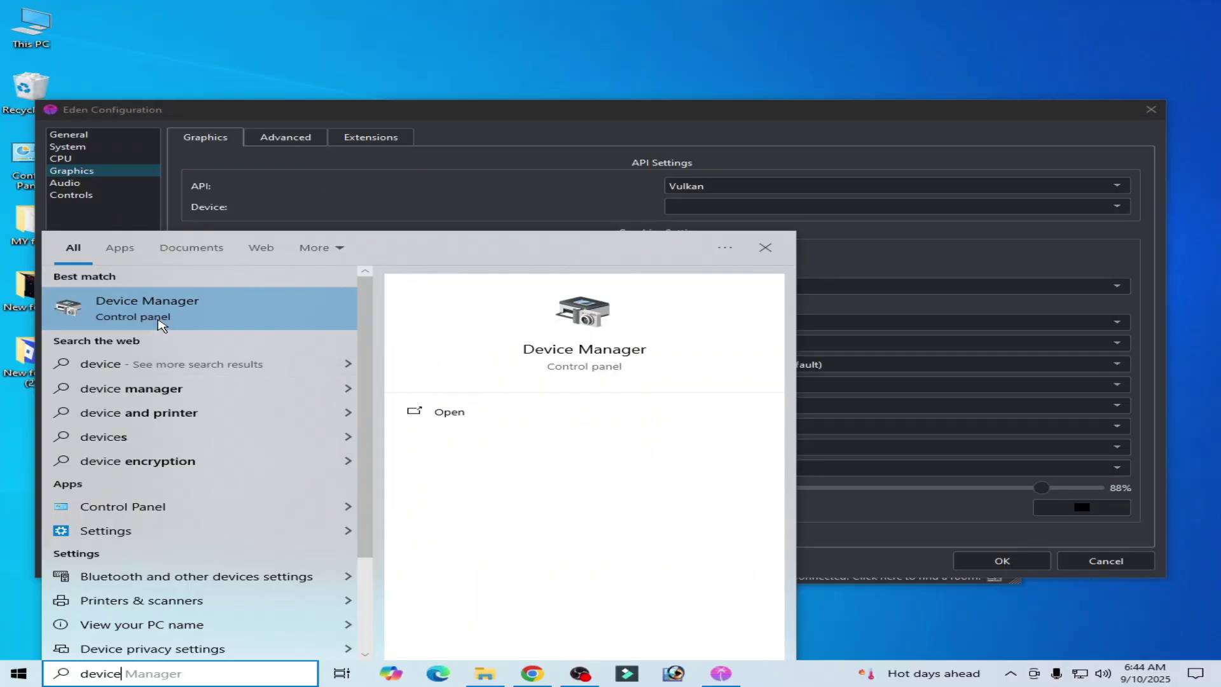
left_click(158, 320)
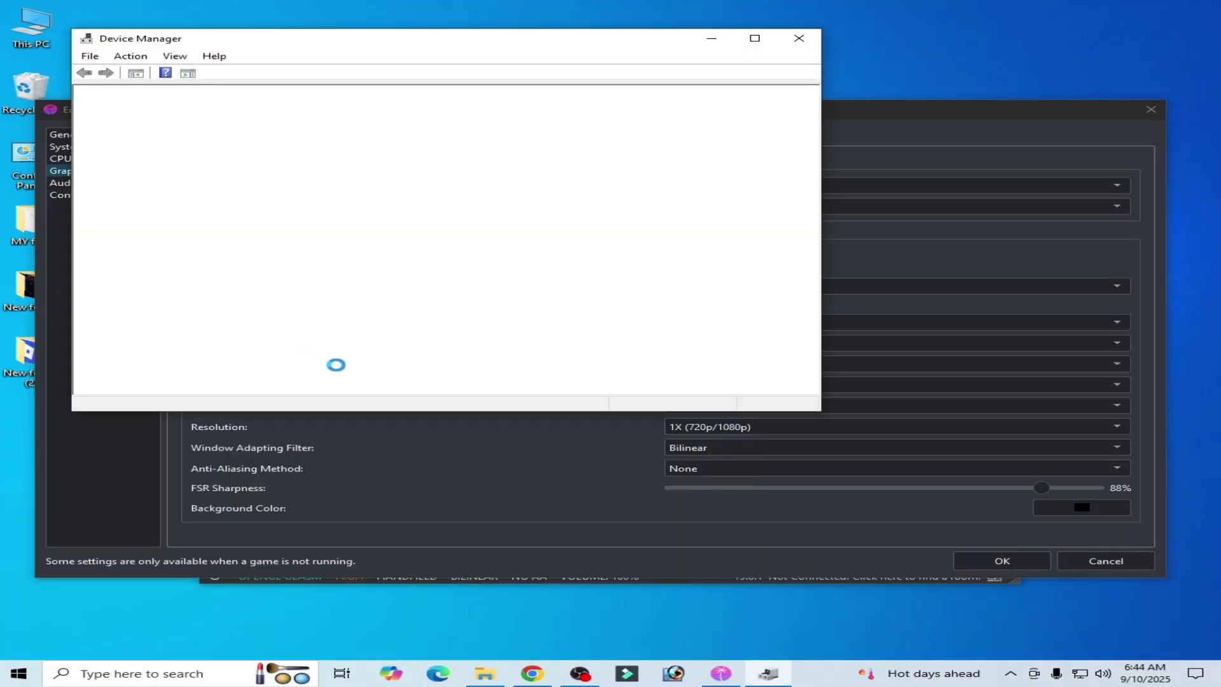
left_click(146, 141)
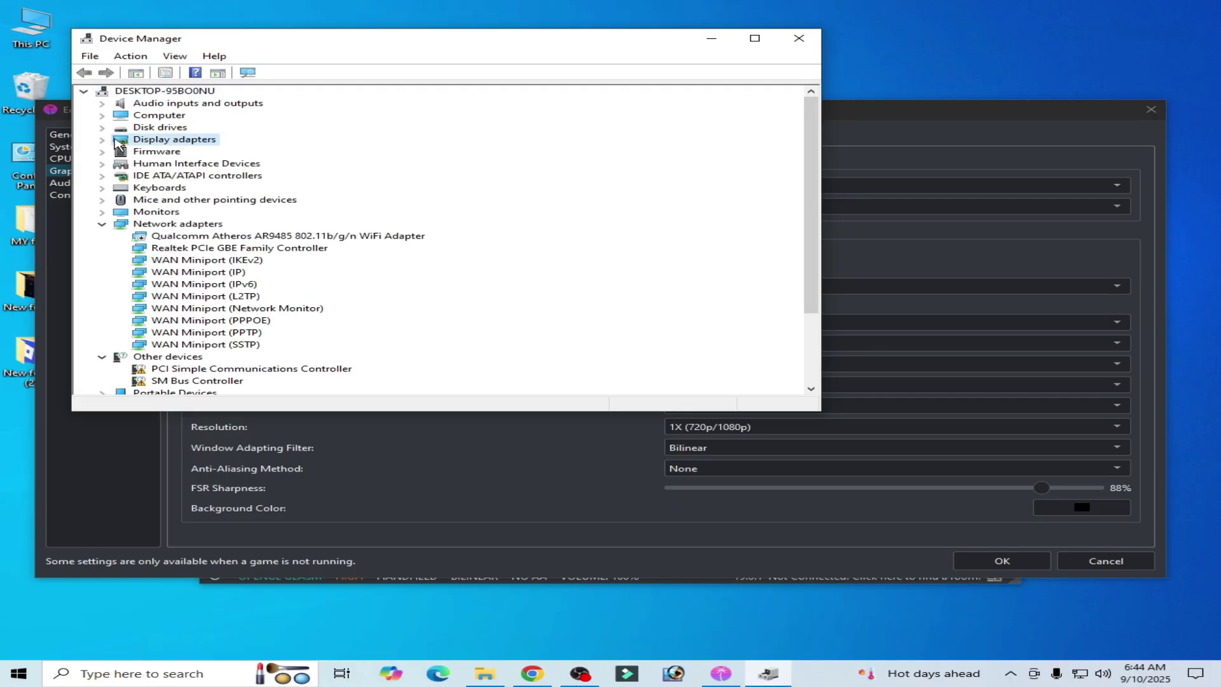
left_click(108, 140)
left_click(199, 154)
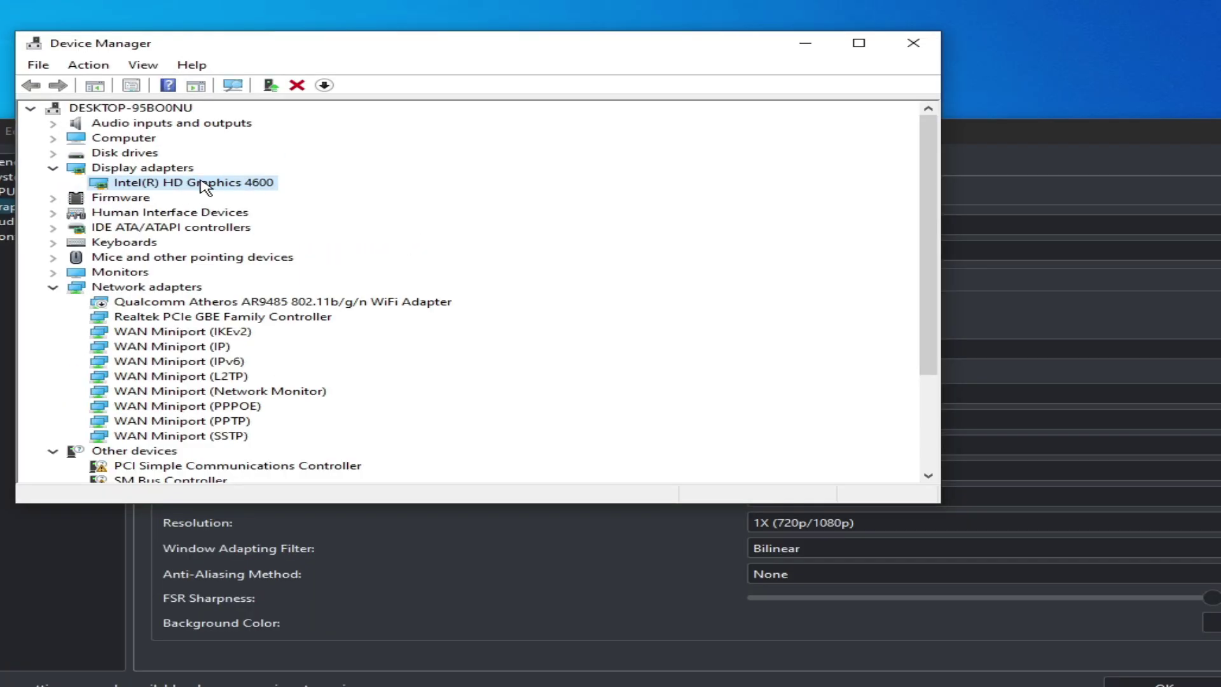
right_click(200, 181)
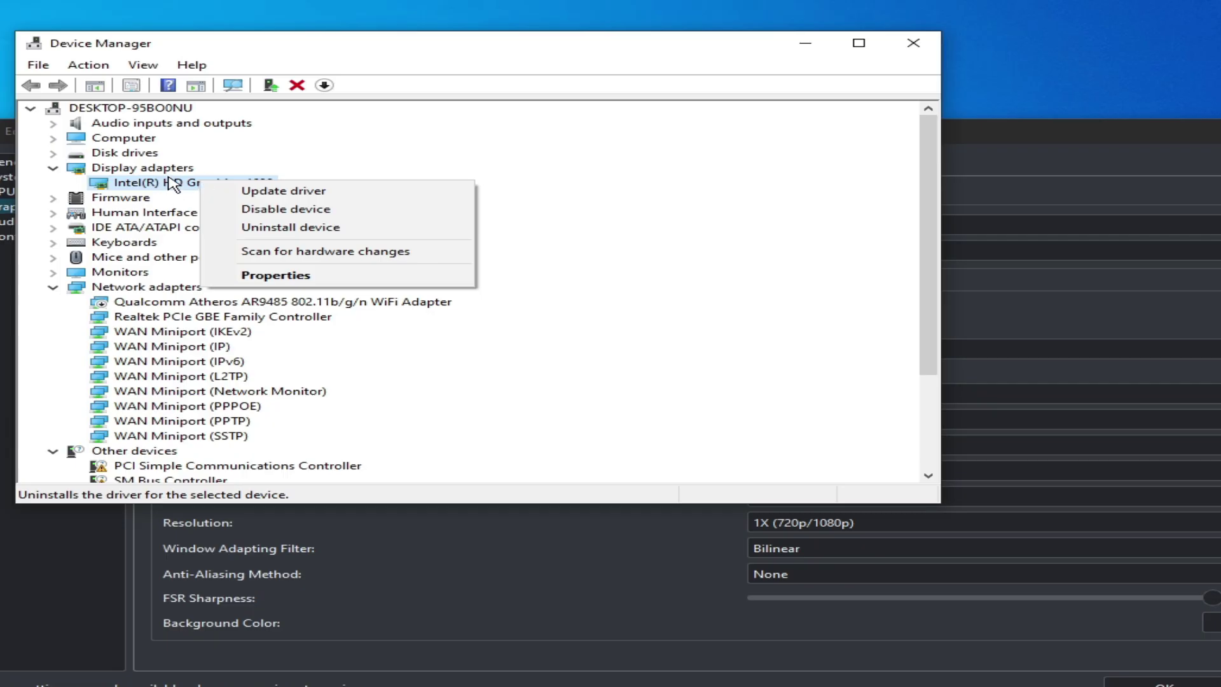
left_click(274, 275)
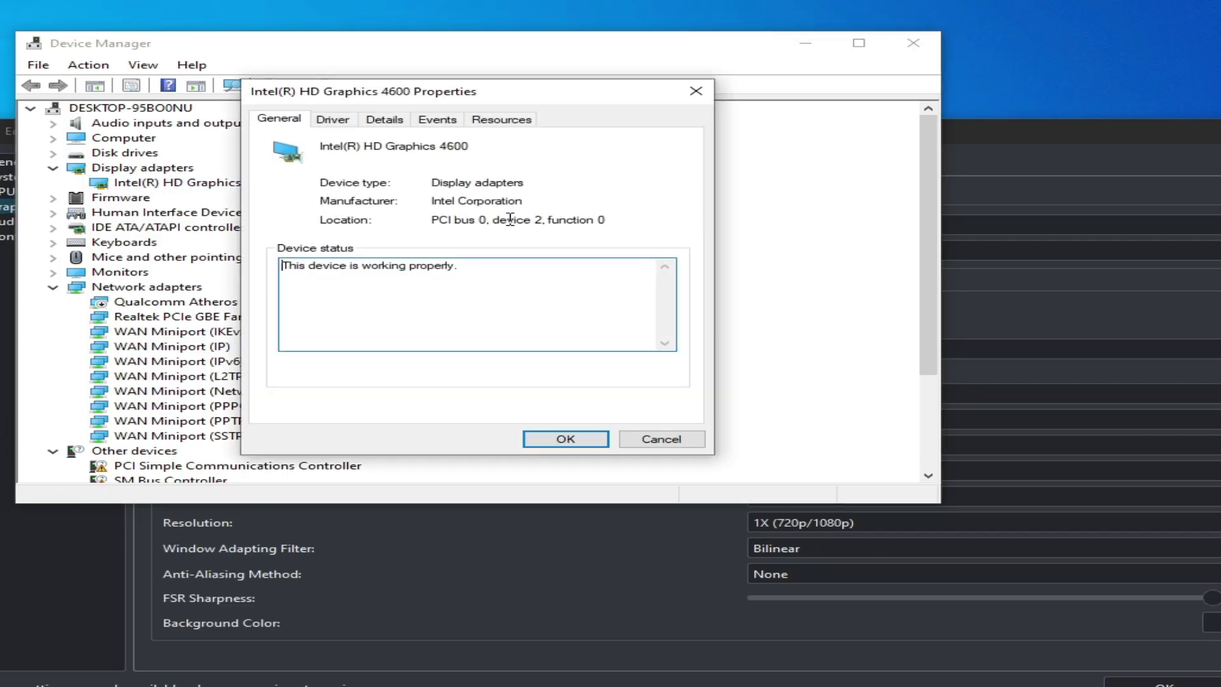
- Roll back the Intel HD Graphics 4600 driver, giving 'My apps don't work with this driver' as the reason
left_click(337, 121)
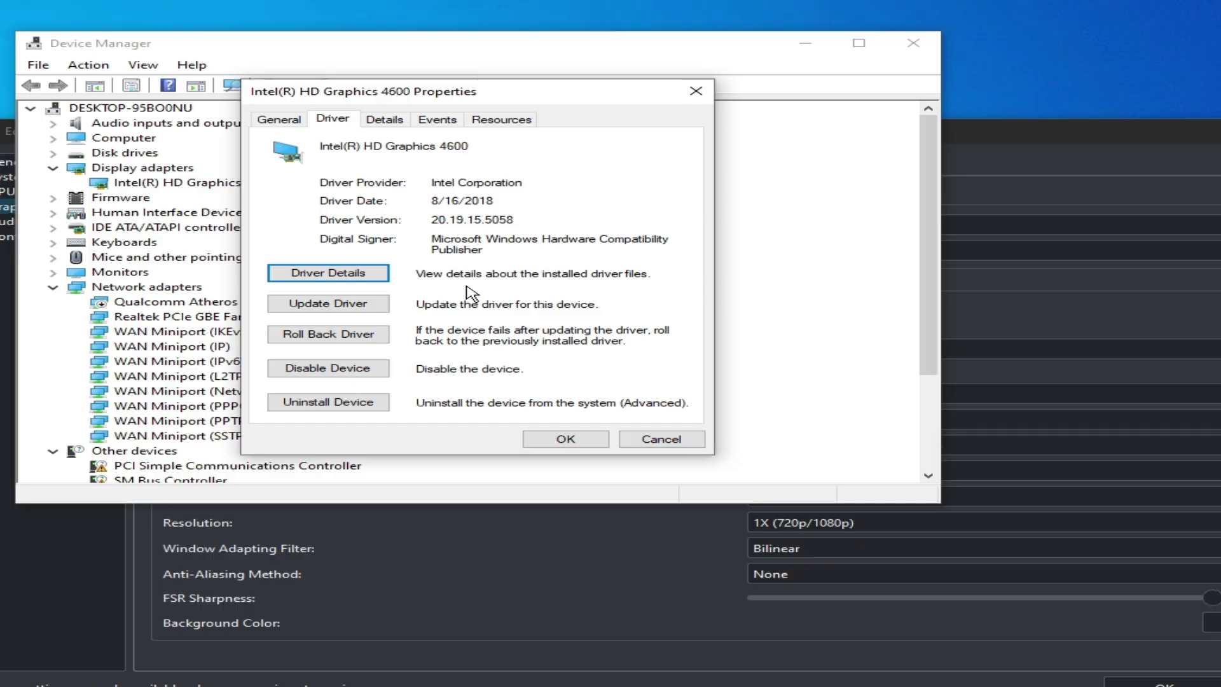
left_click(338, 337)
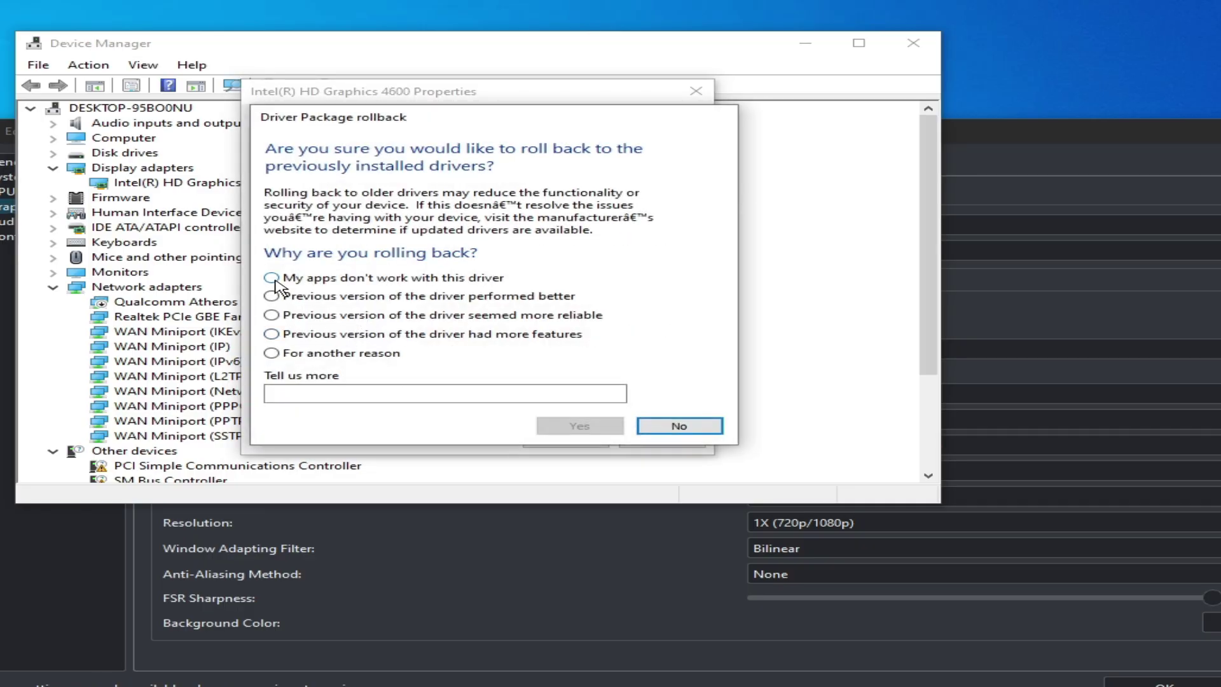
left_click(272, 279)
left_click(581, 427)
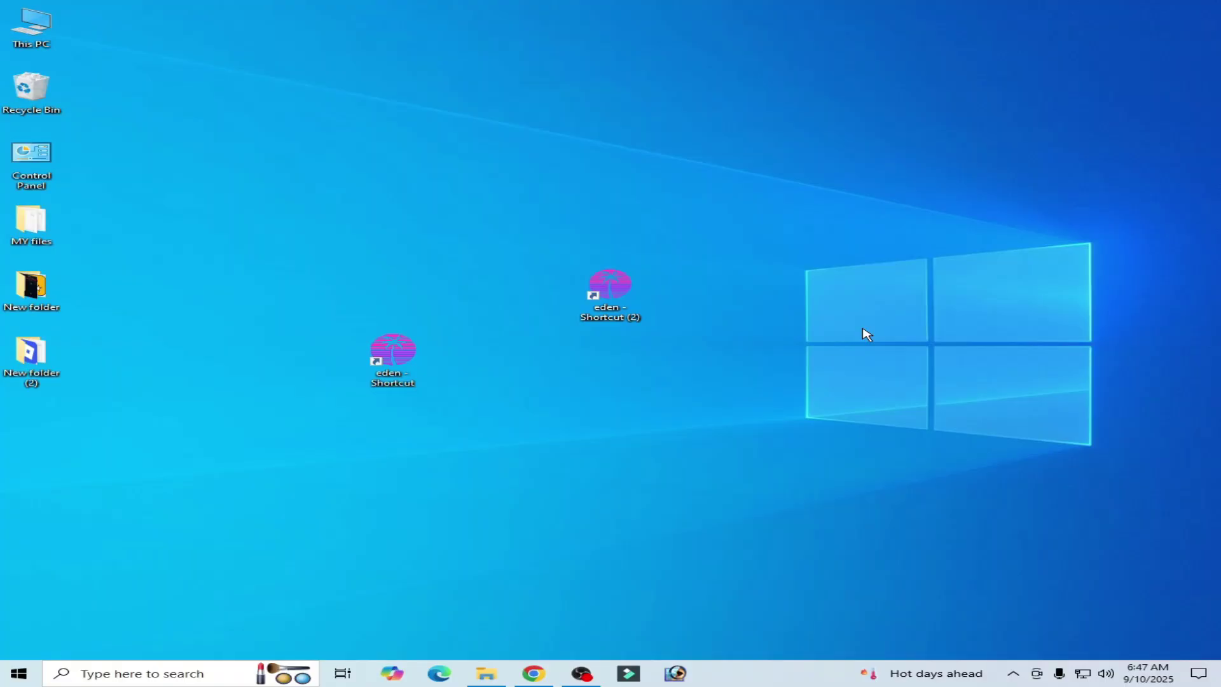
- In Display > Graphics settings, remove eden's existing graphics preference entry
right_click(771, 208)
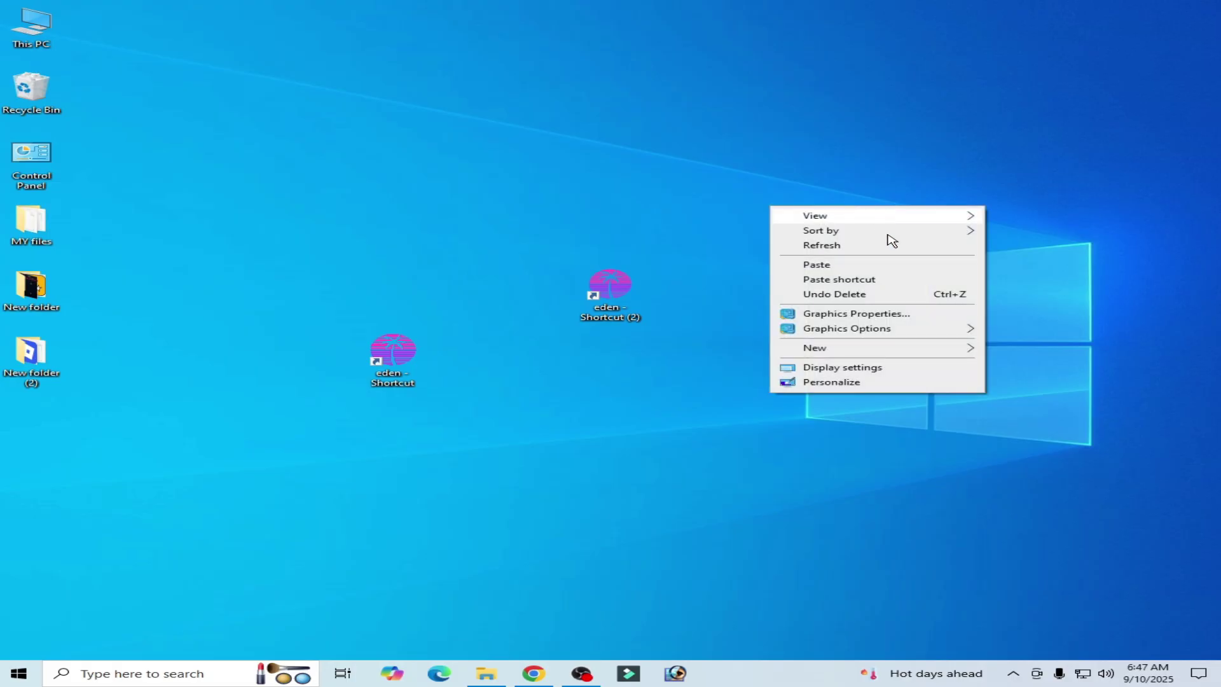
left_click(842, 369)
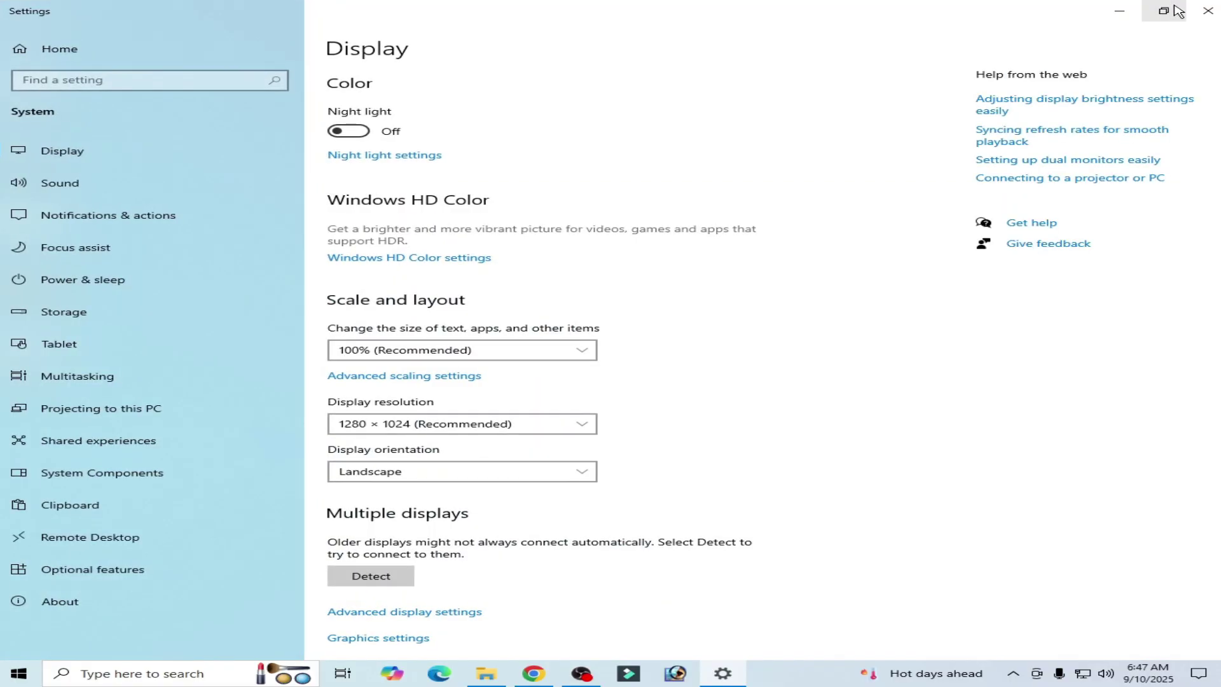
left_click(1177, 11)
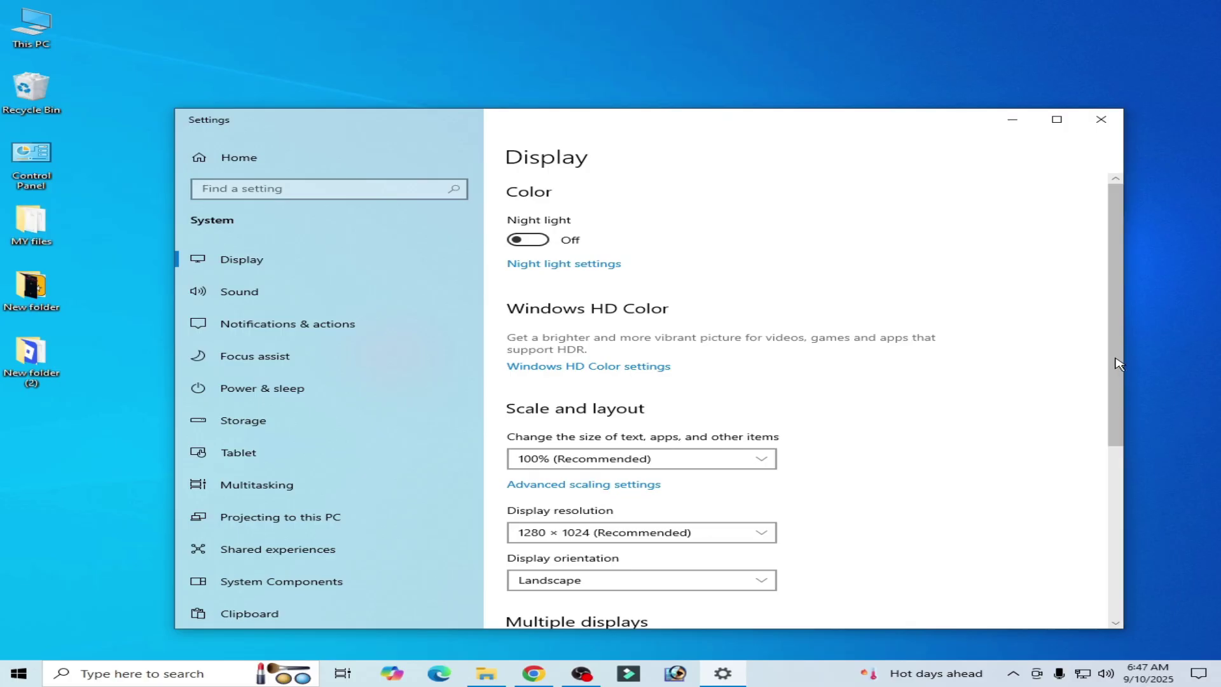
left_click_drag(1118, 363, 1101, 508)
left_click(554, 463)
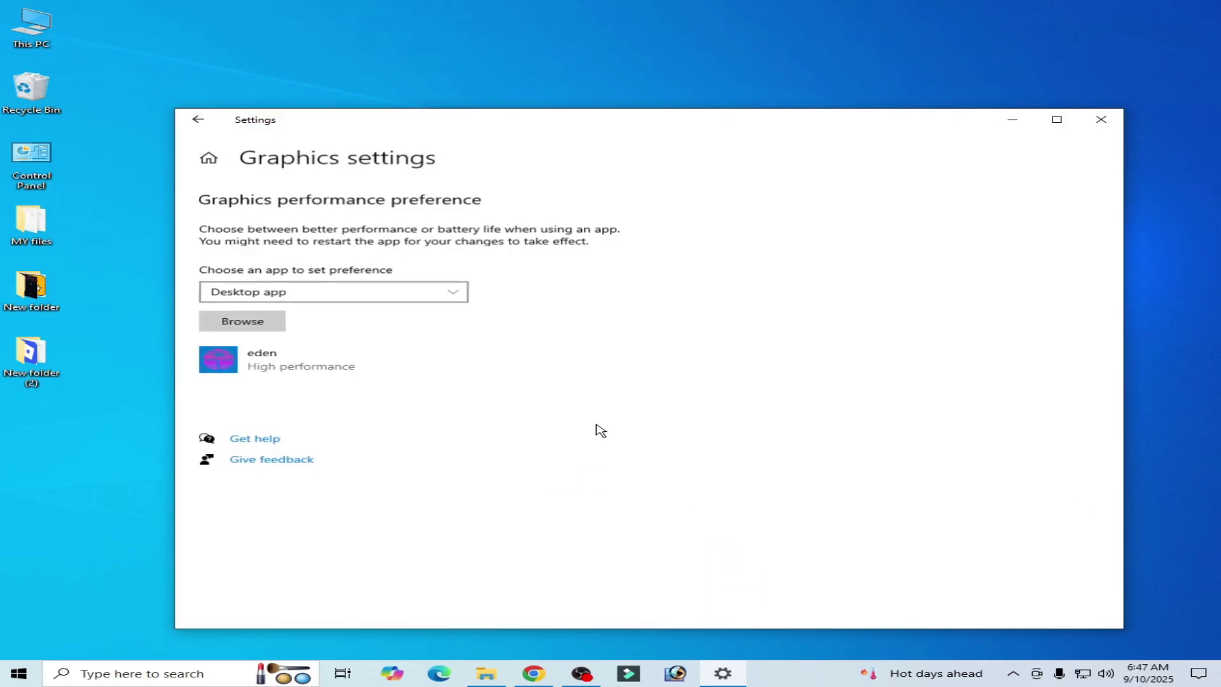
left_click(407, 366)
left_click(569, 431)
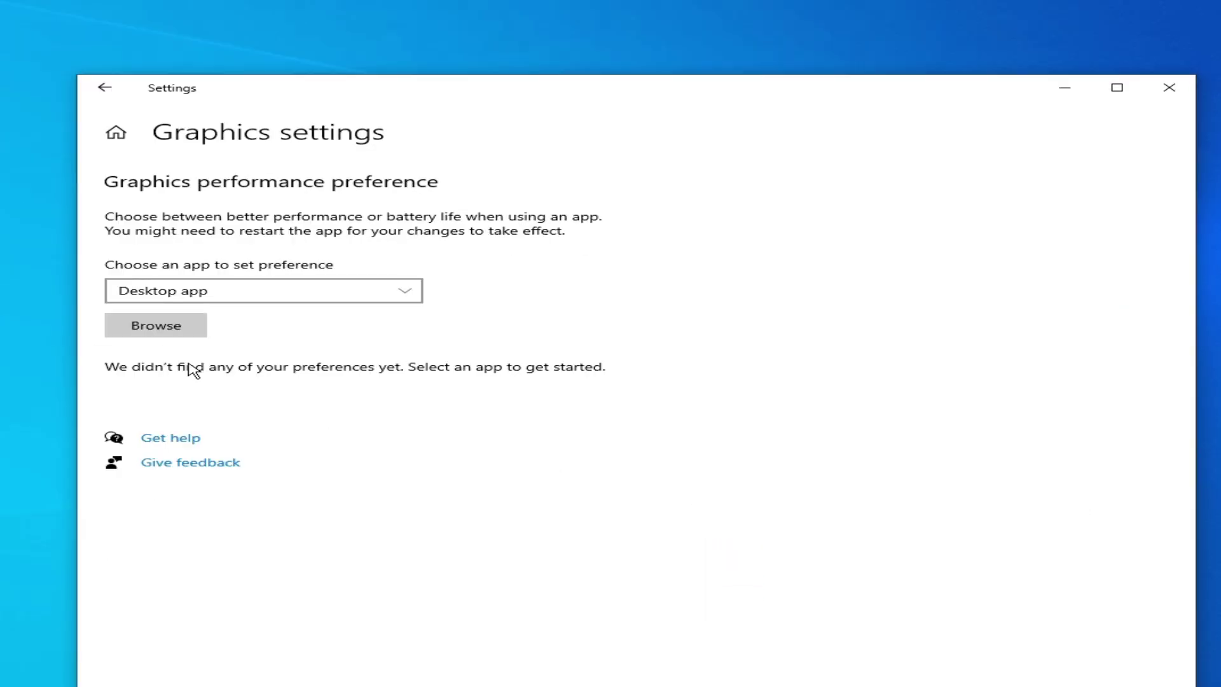
left_click(183, 334)
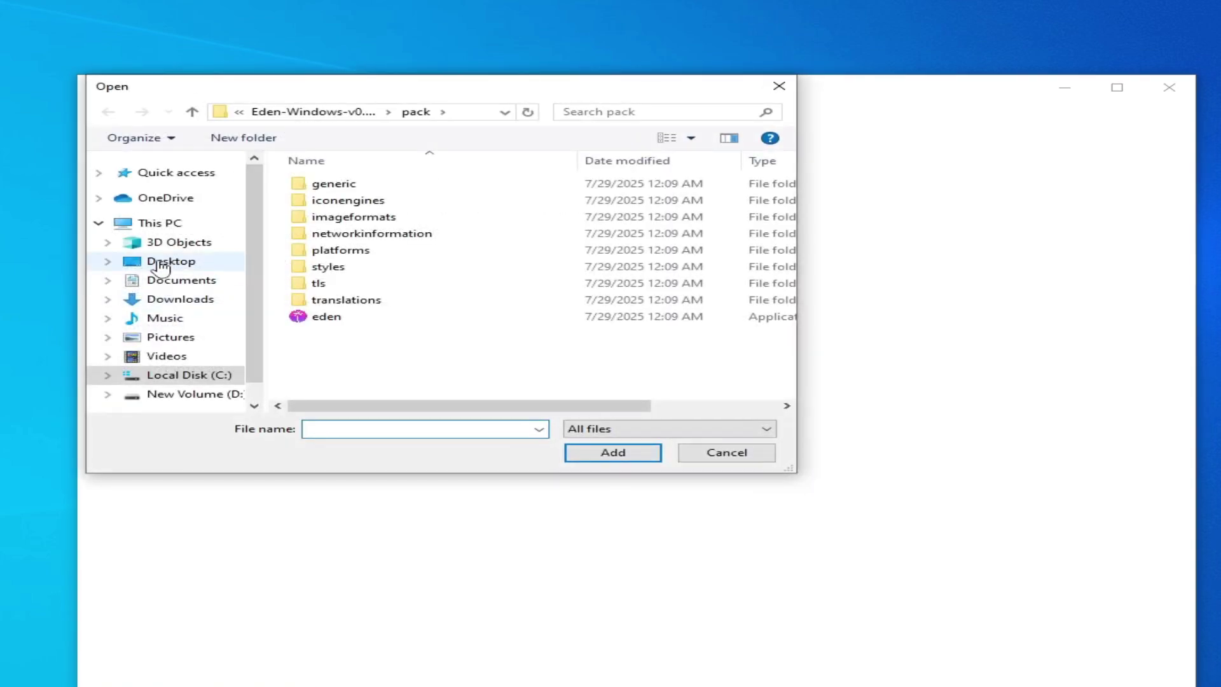
left_click(160, 266)
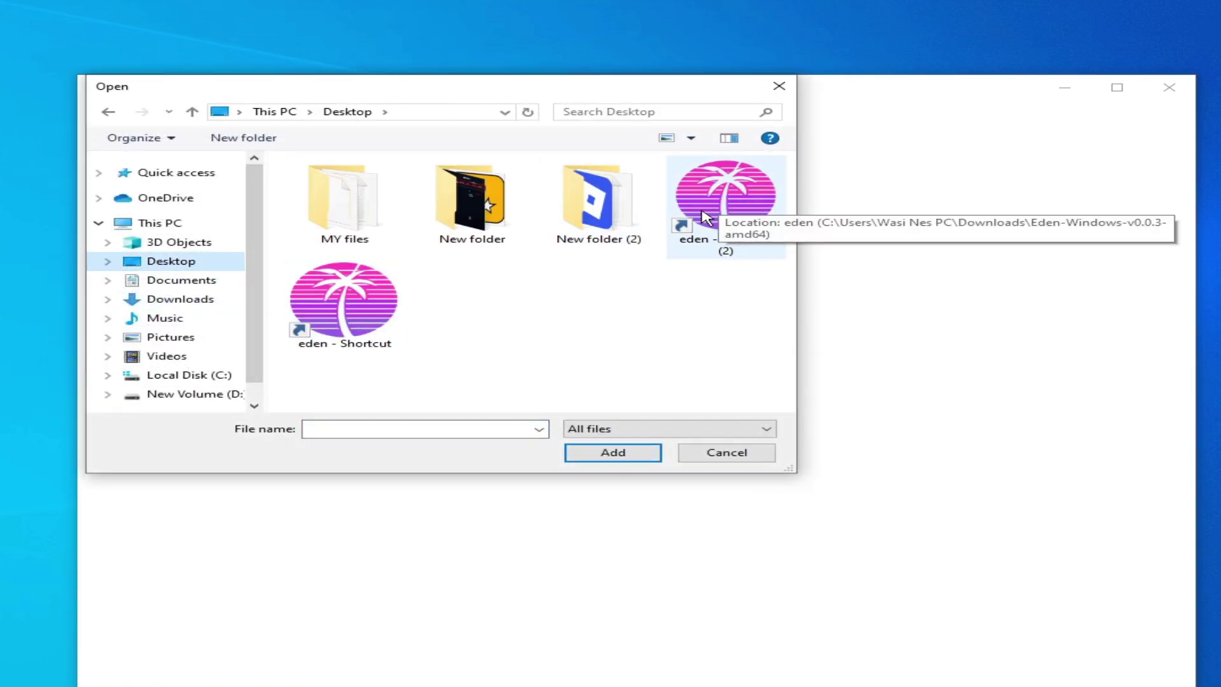
left_click(715, 458)
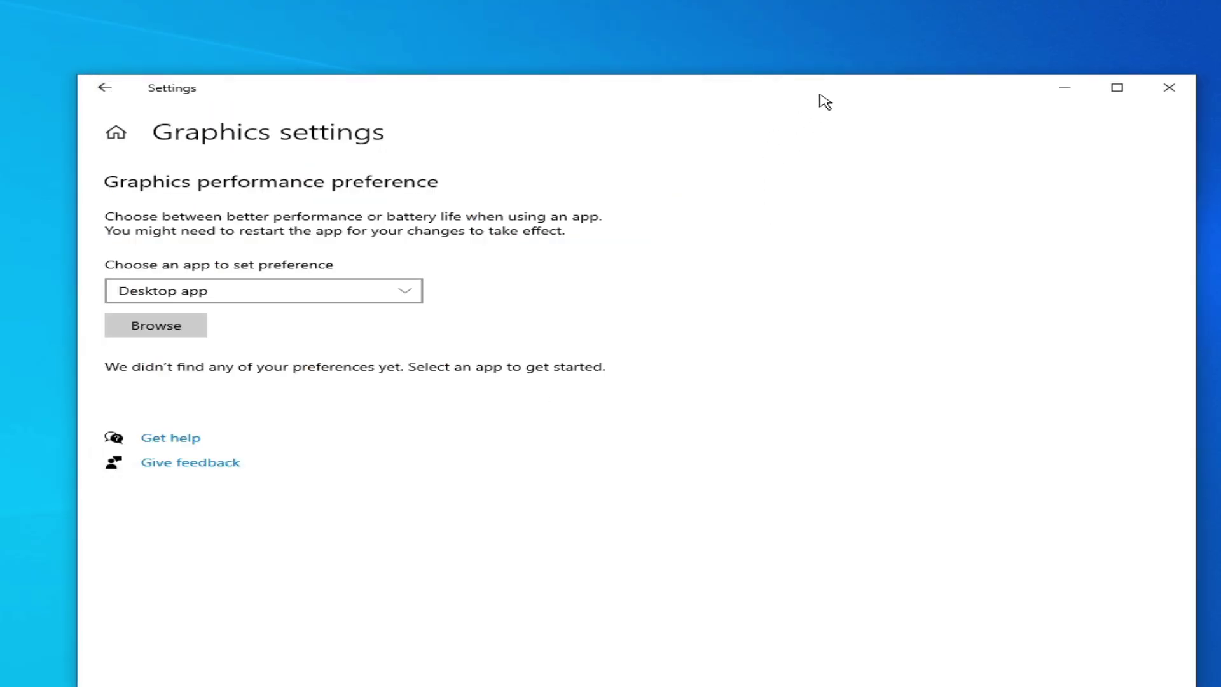
- Delete the eden - Shortcut icon from the desktop
left_click_drag(821, 95, 834, 509)
right_click(333, 360)
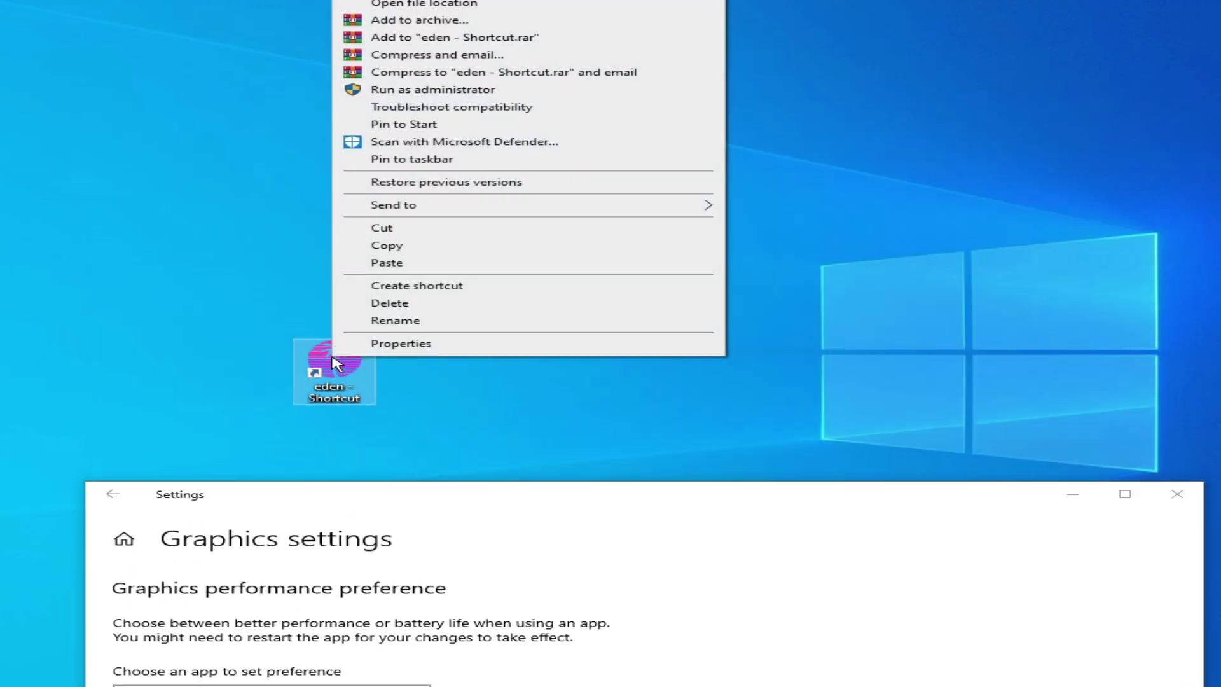
left_click(483, 407)
right_click(329, 372)
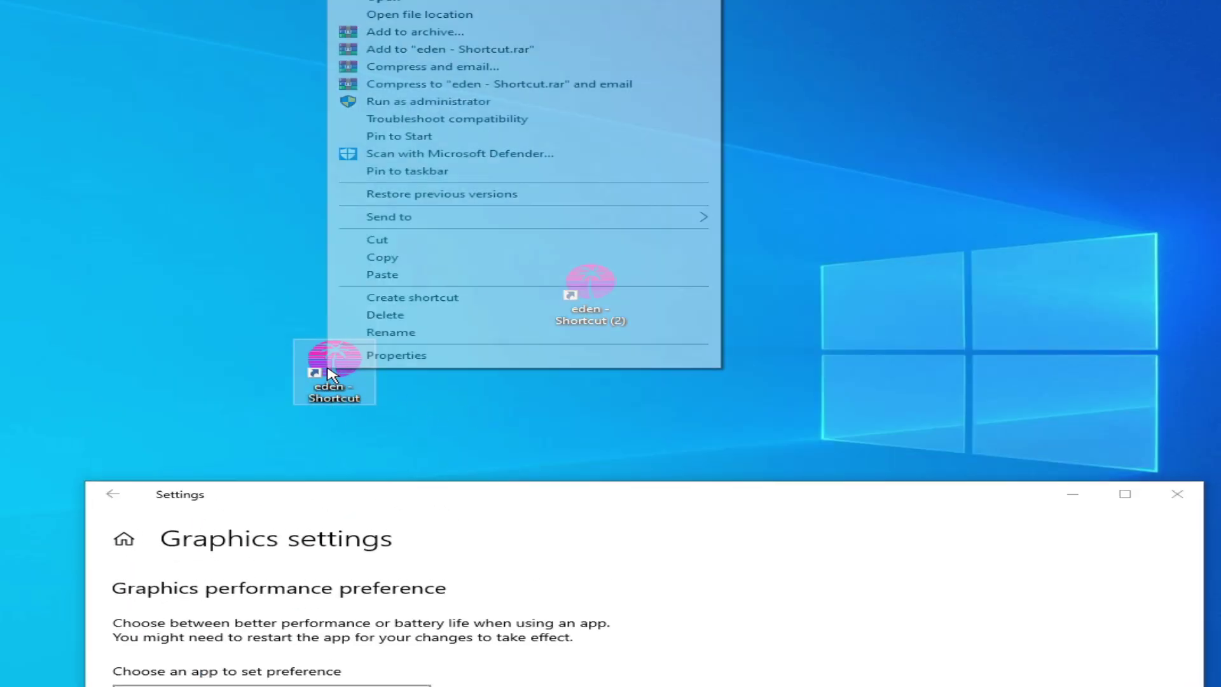
left_click(407, 318)
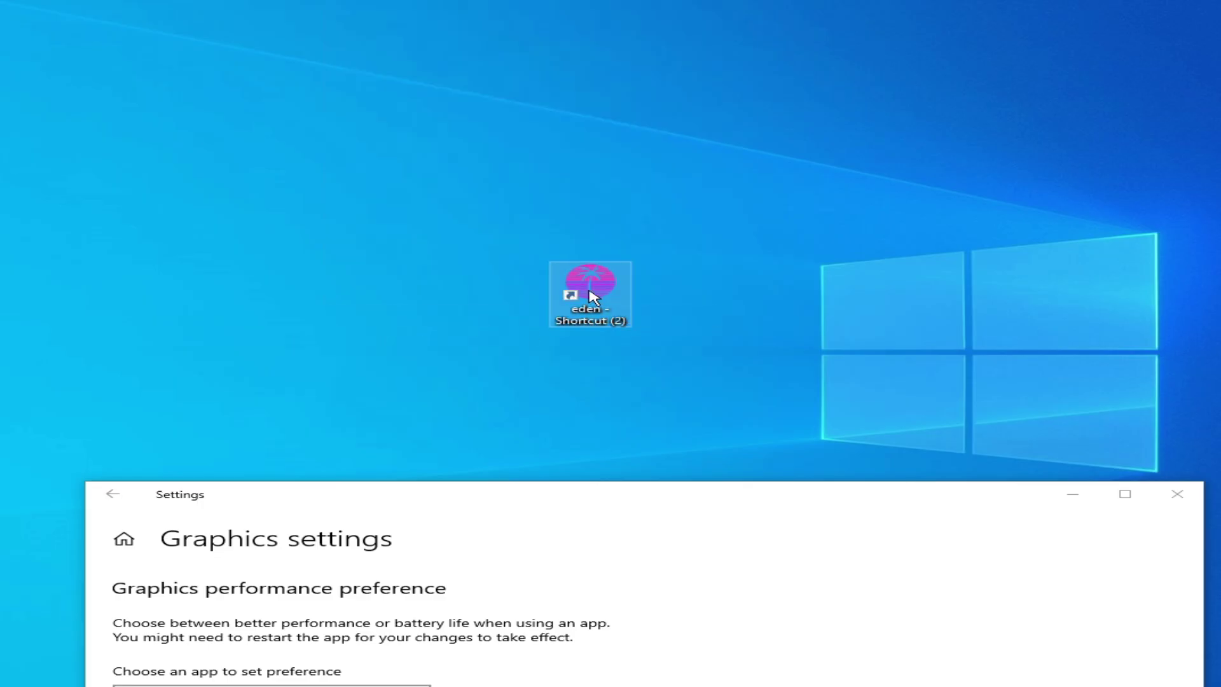
left_click_drag(638, 496, 642, 210)
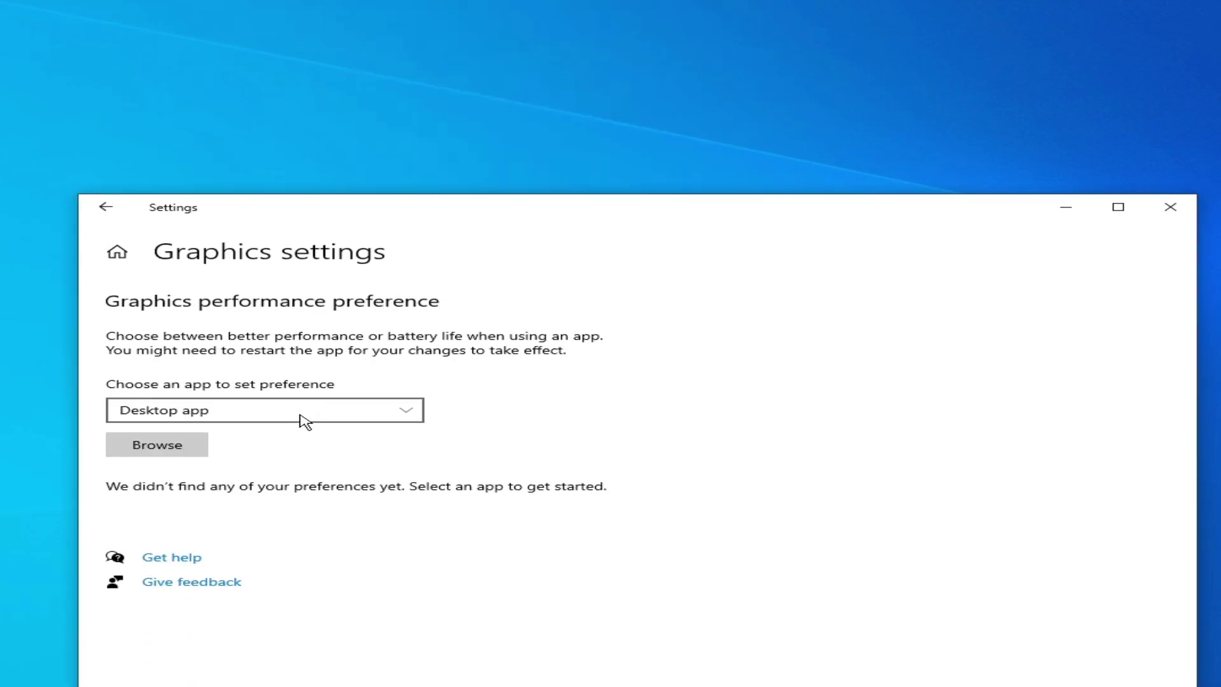
- Add the Desktop eden shortcut to Graphics settings and save its preference as High performance
left_click(197, 446)
left_click(173, 382)
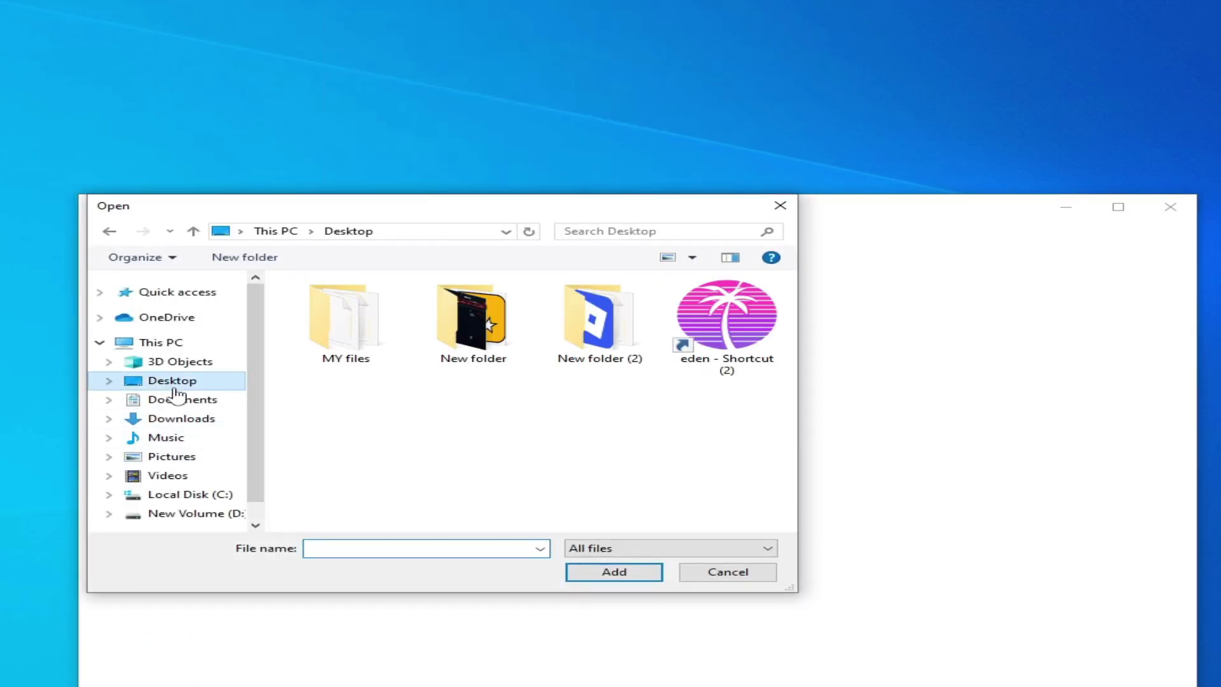
left_click(687, 321)
left_click(615, 572)
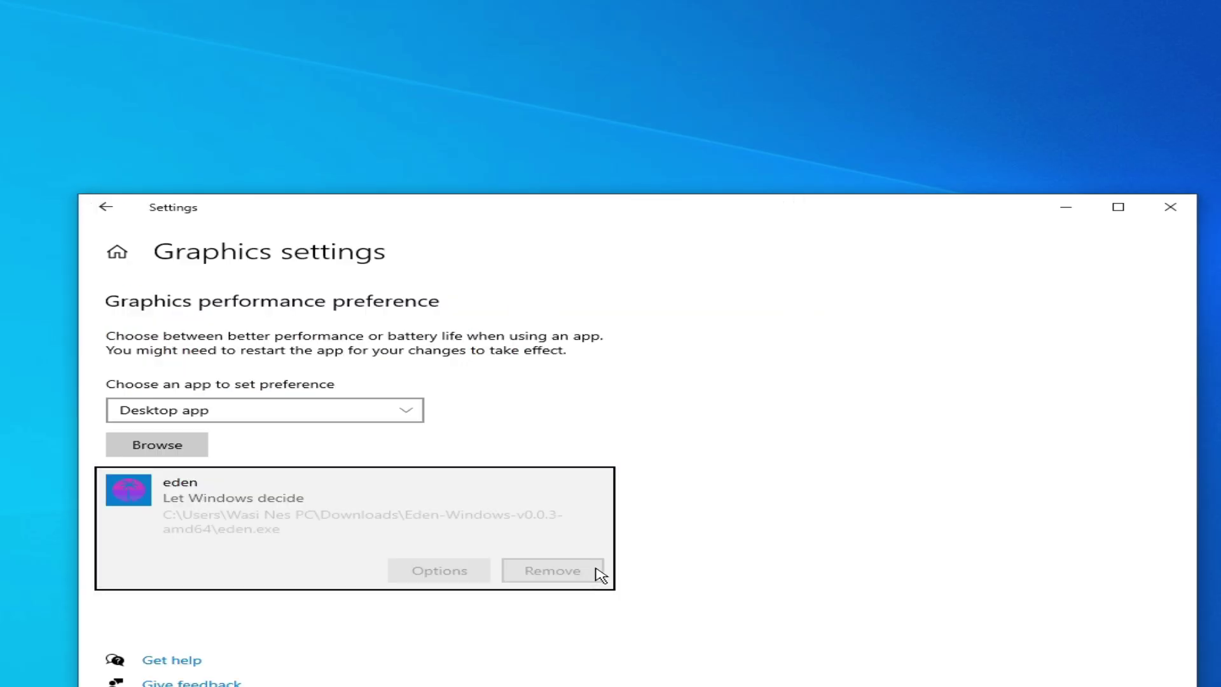
left_click(436, 572)
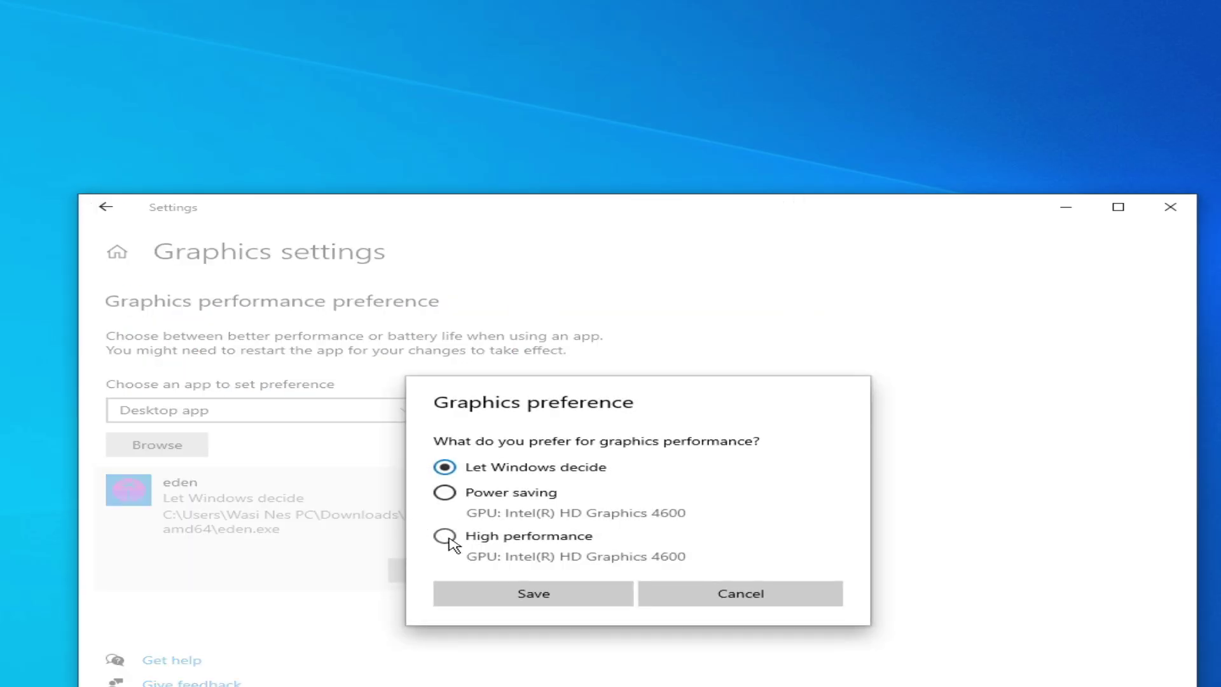
left_click(445, 537)
left_click(539, 603)
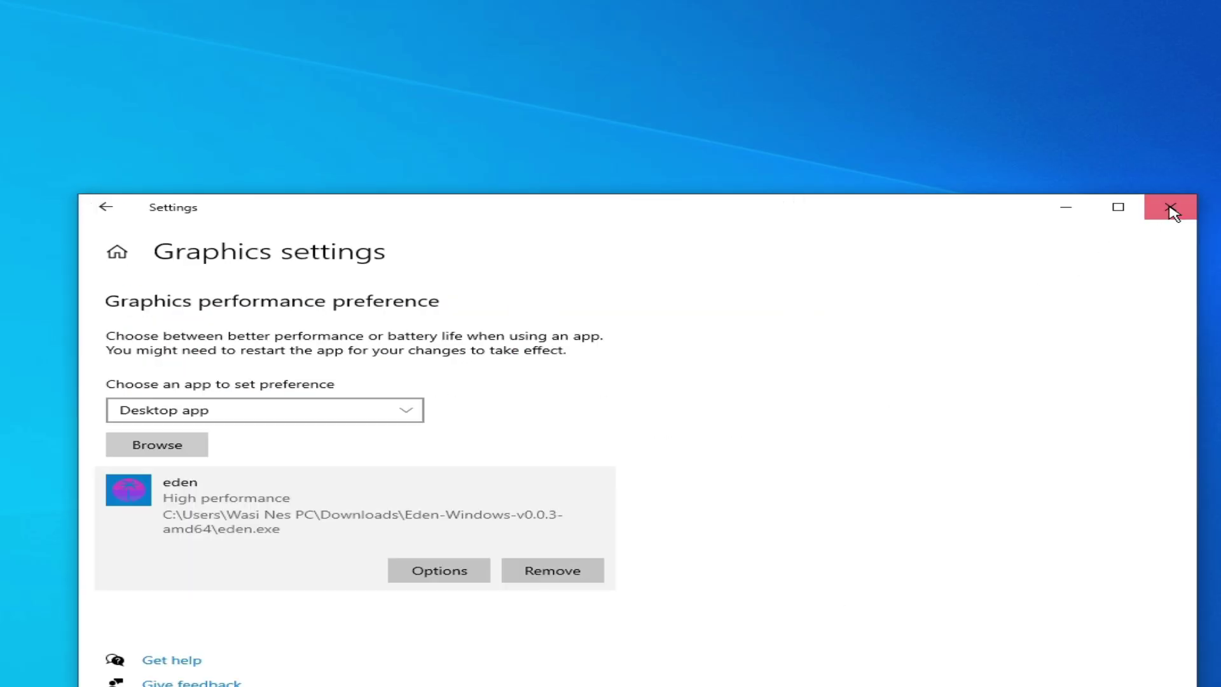
- Close Settings and launch Eden from its desktop shortcut
left_click(1172, 212)
left_click_drag(584, 290, 583, 212)
right_click(584, 212)
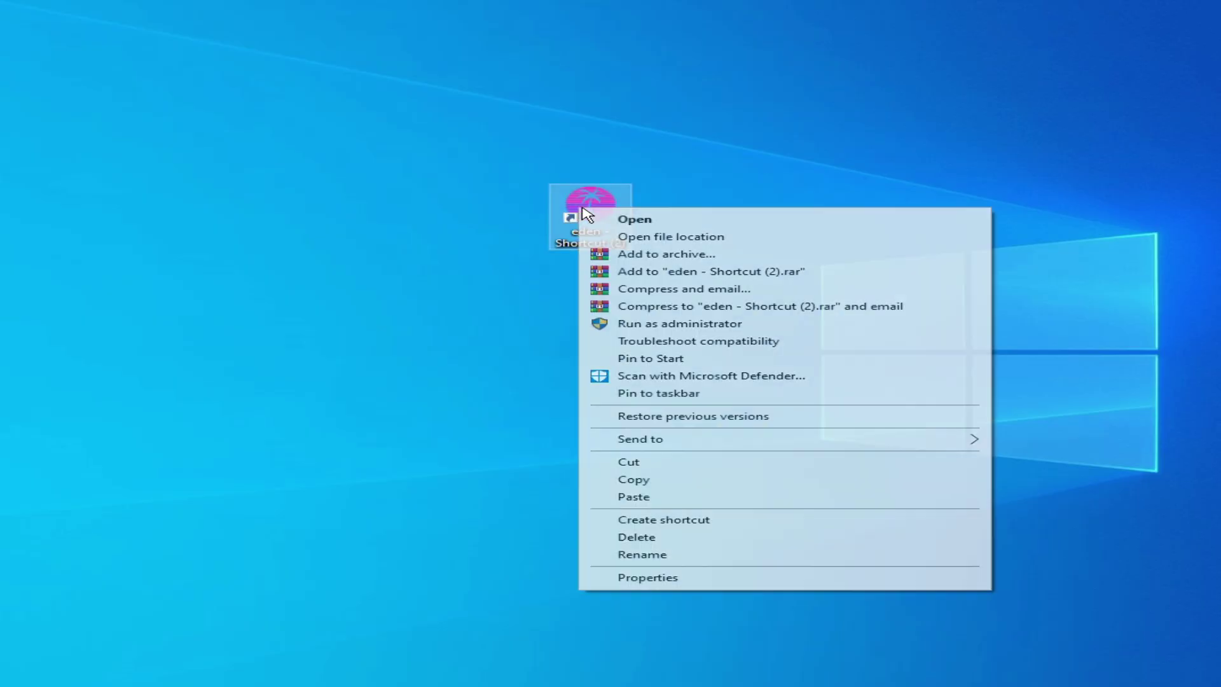
left_click(585, 218)
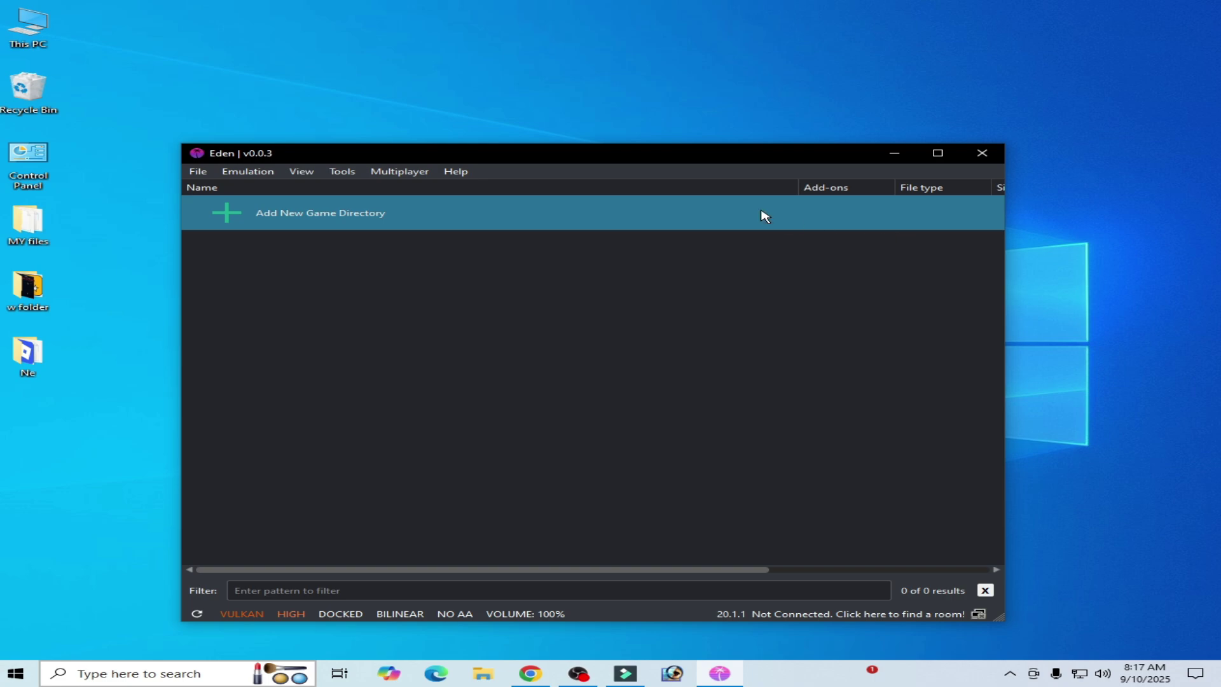
- In Eden's Graphics settings, switch the API between OpenGL and Vulkan, then confirm with OK
left_click_drag(605, 163, 618, 120)
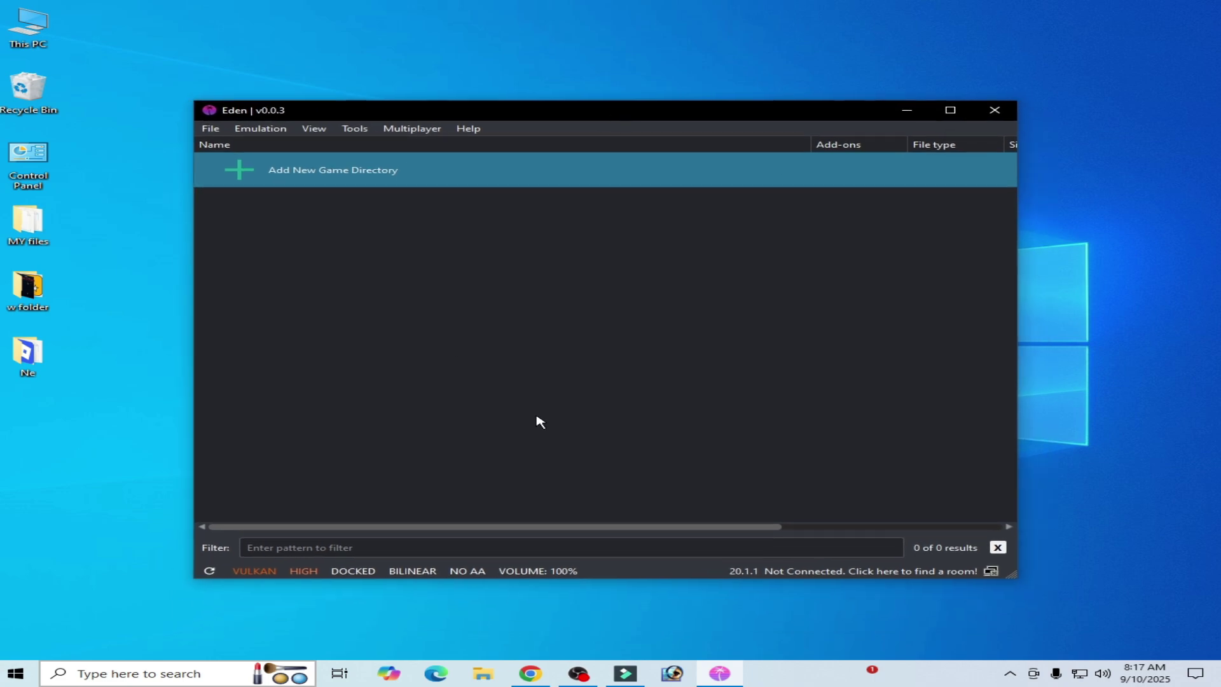
left_click_drag(357, 114, 360, 139)
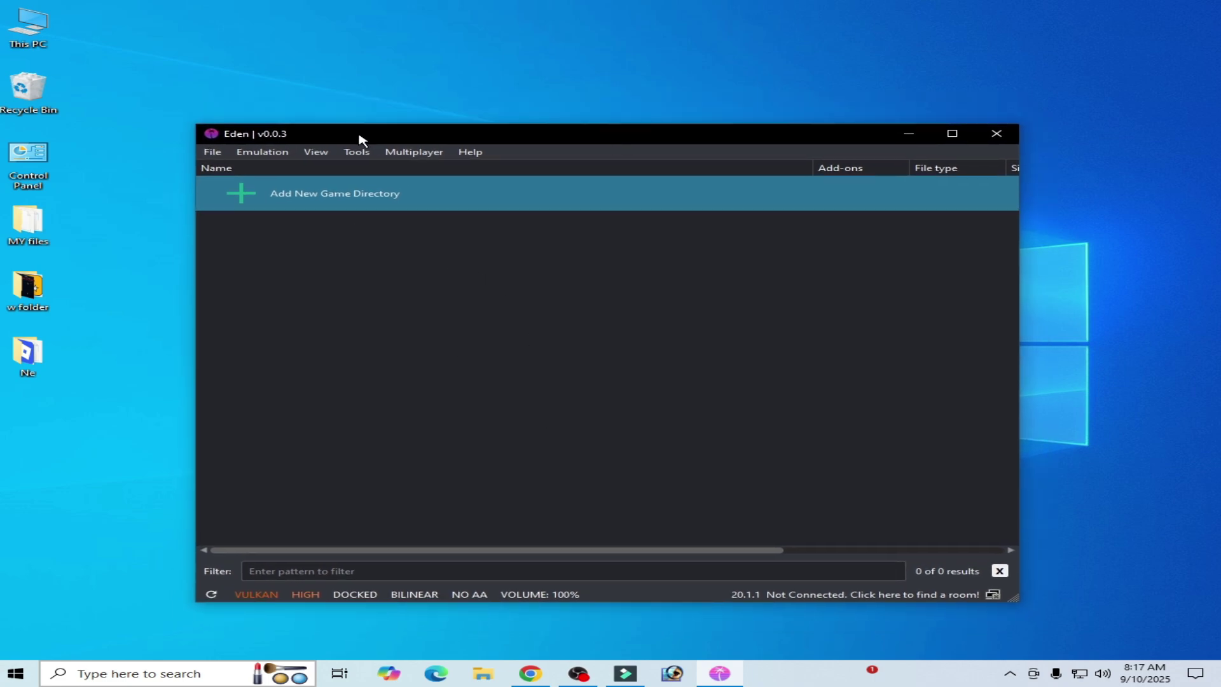
left_click(273, 154)
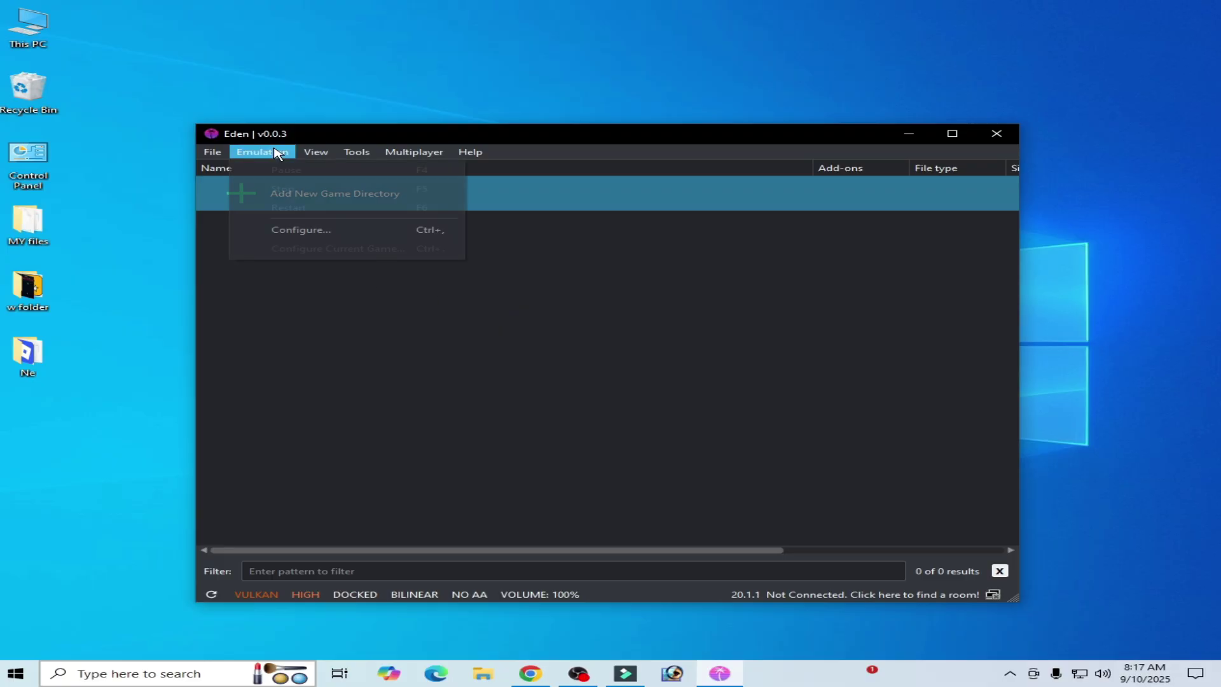
left_click(284, 233)
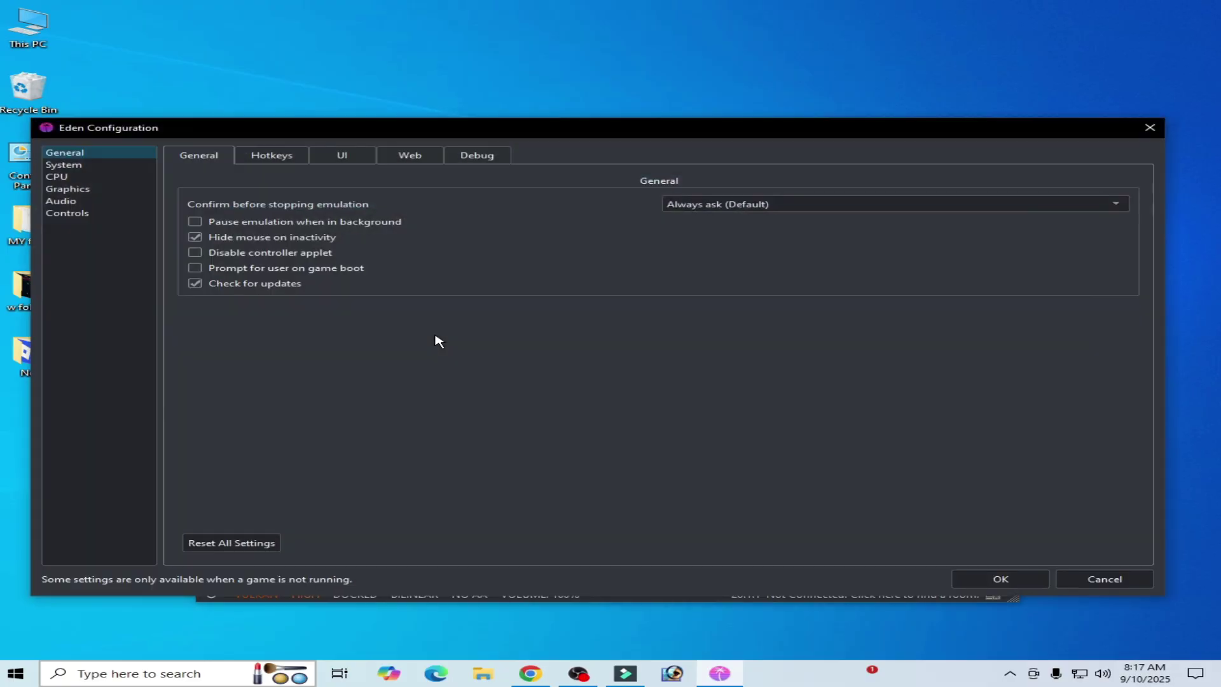
left_click(83, 190)
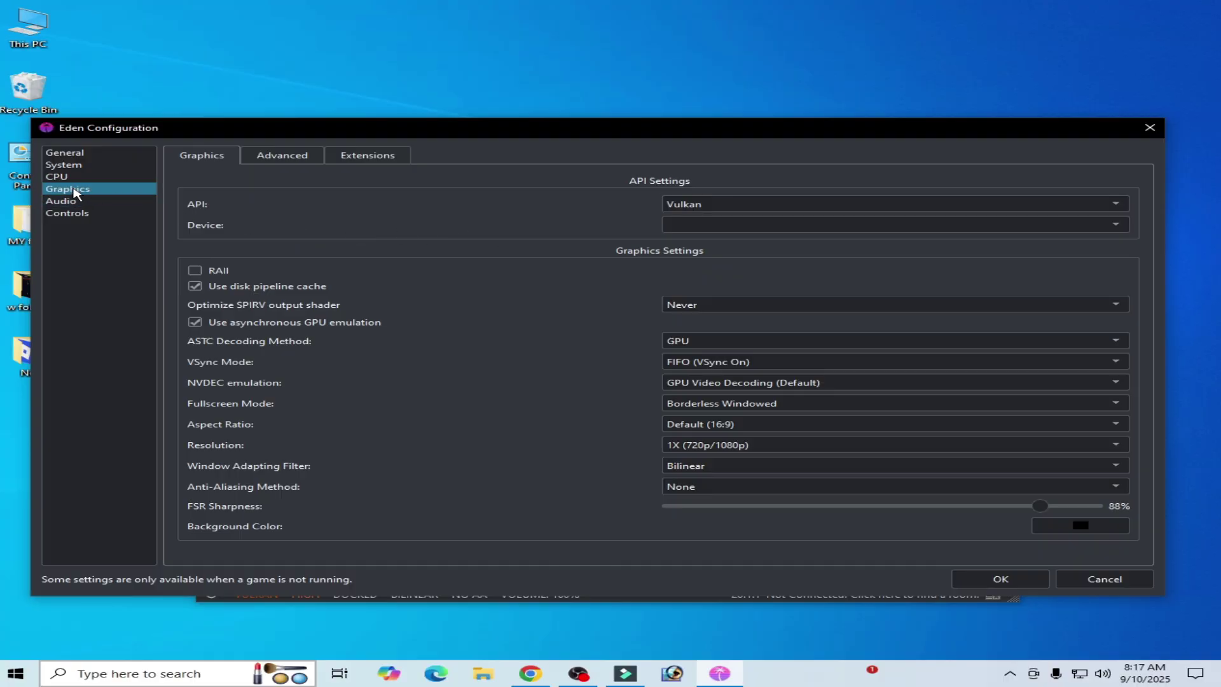
left_click(714, 205)
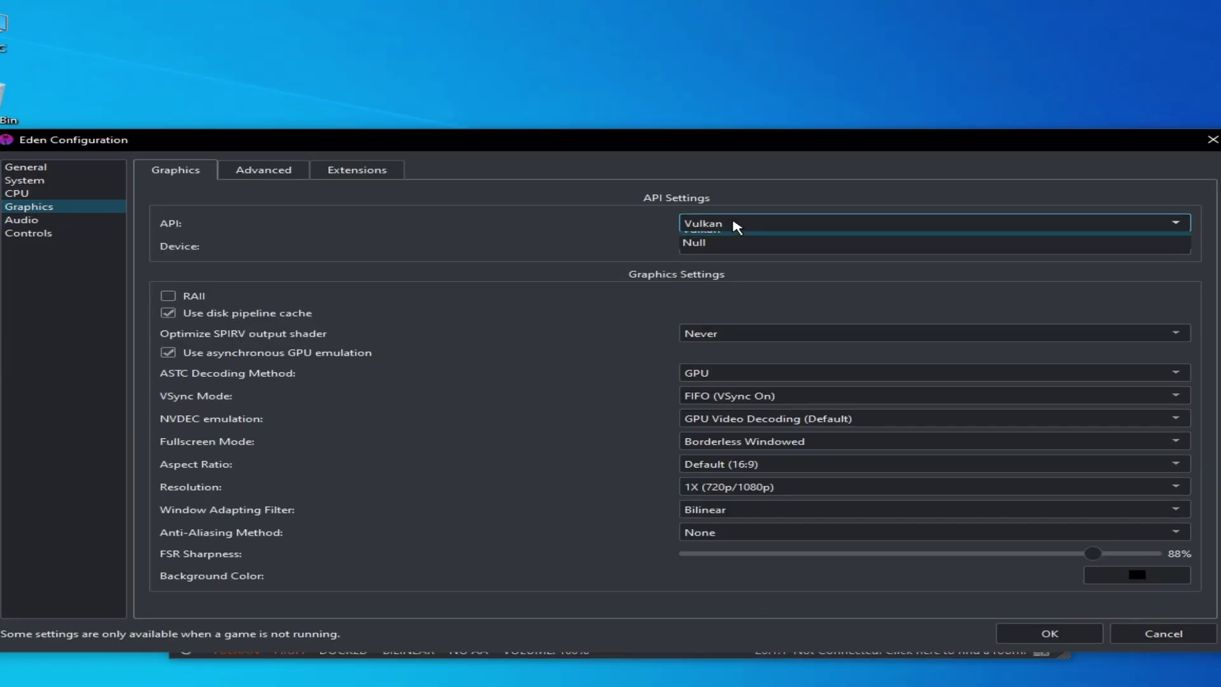
left_click(739, 239)
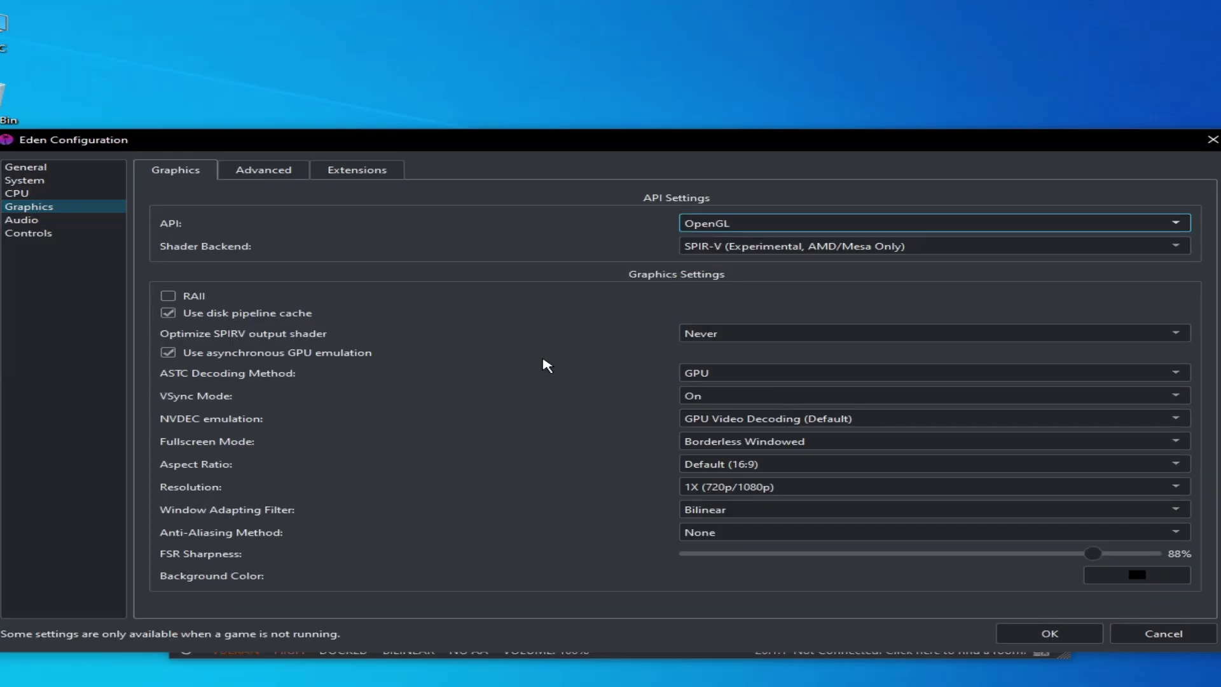
left_click(766, 224)
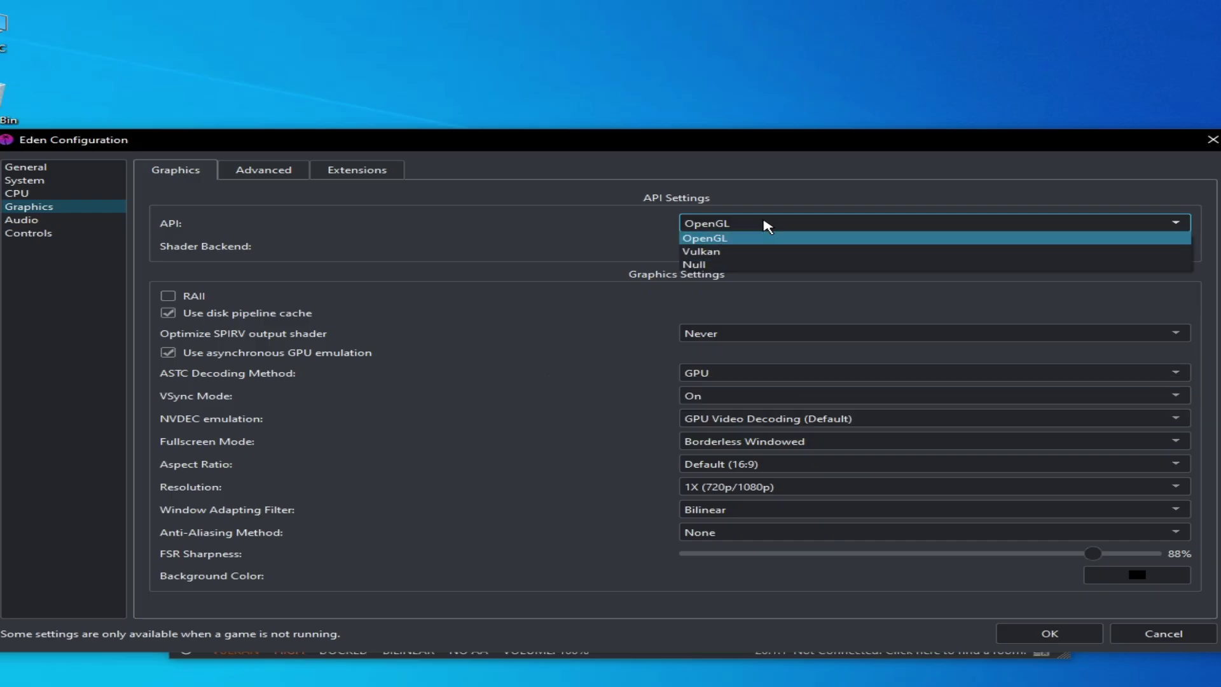
left_click(766, 225)
left_click(741, 225)
left_click(730, 250)
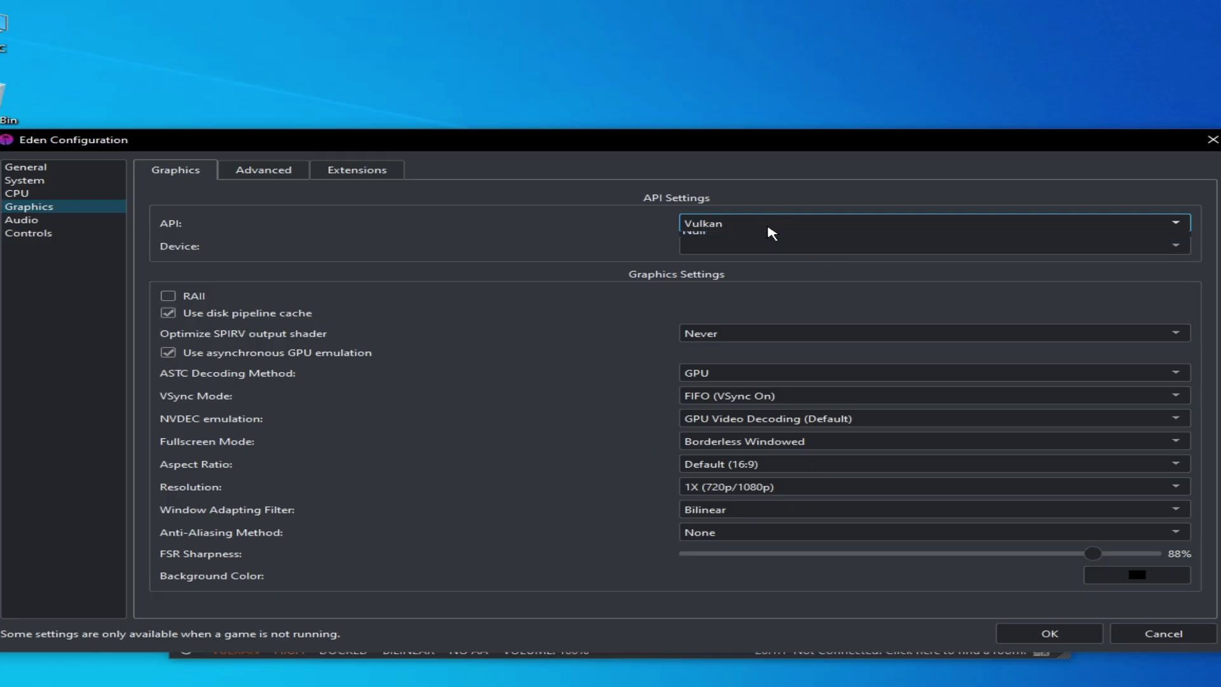
left_click(768, 227)
left_click(730, 240)
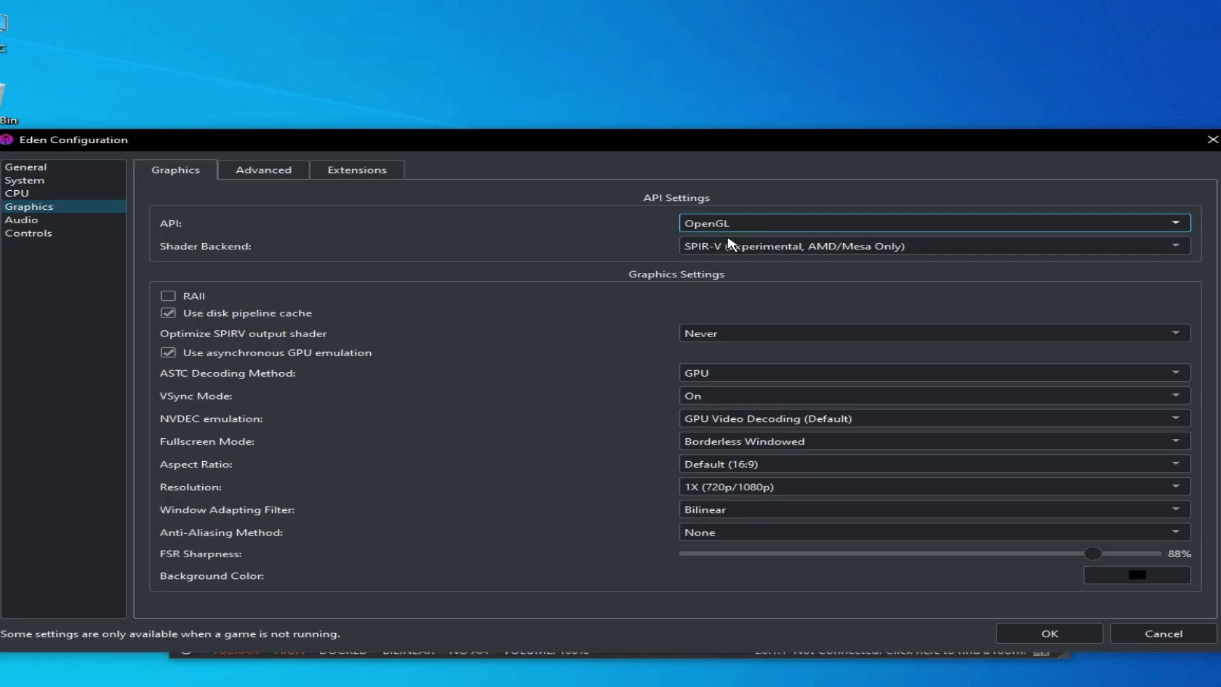
left_click(1011, 632)
- Open File > Load File and cancel without loading a game
left_click(185, 167)
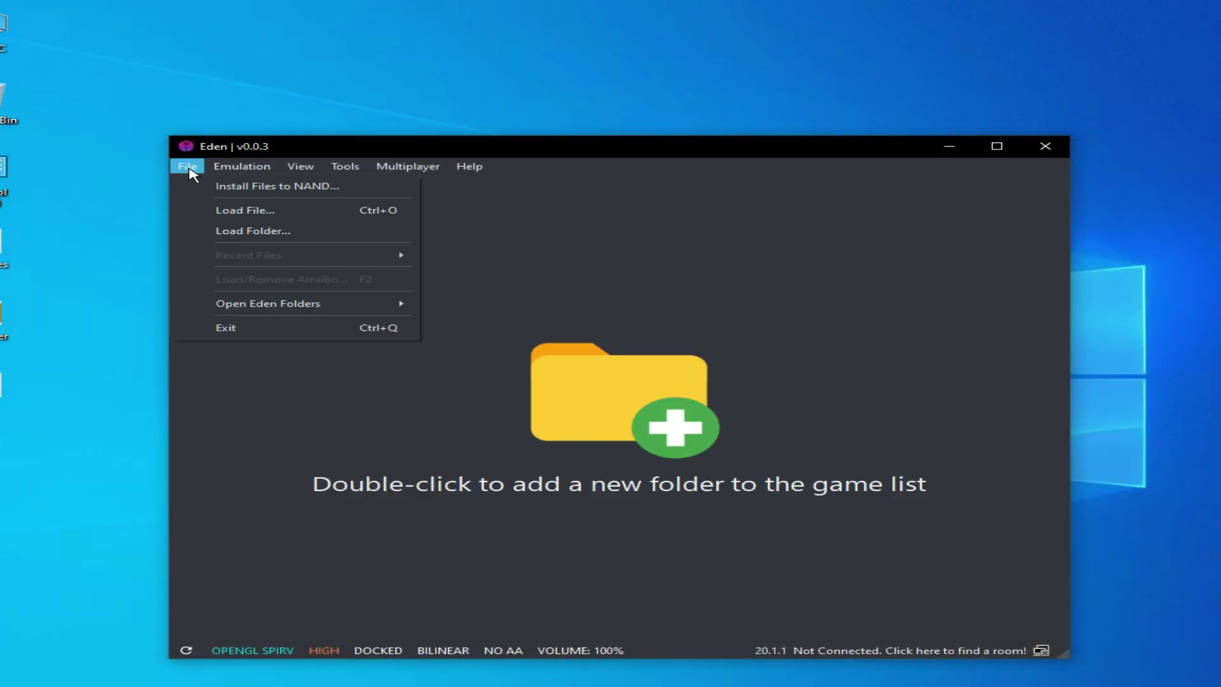
left_click(235, 212)
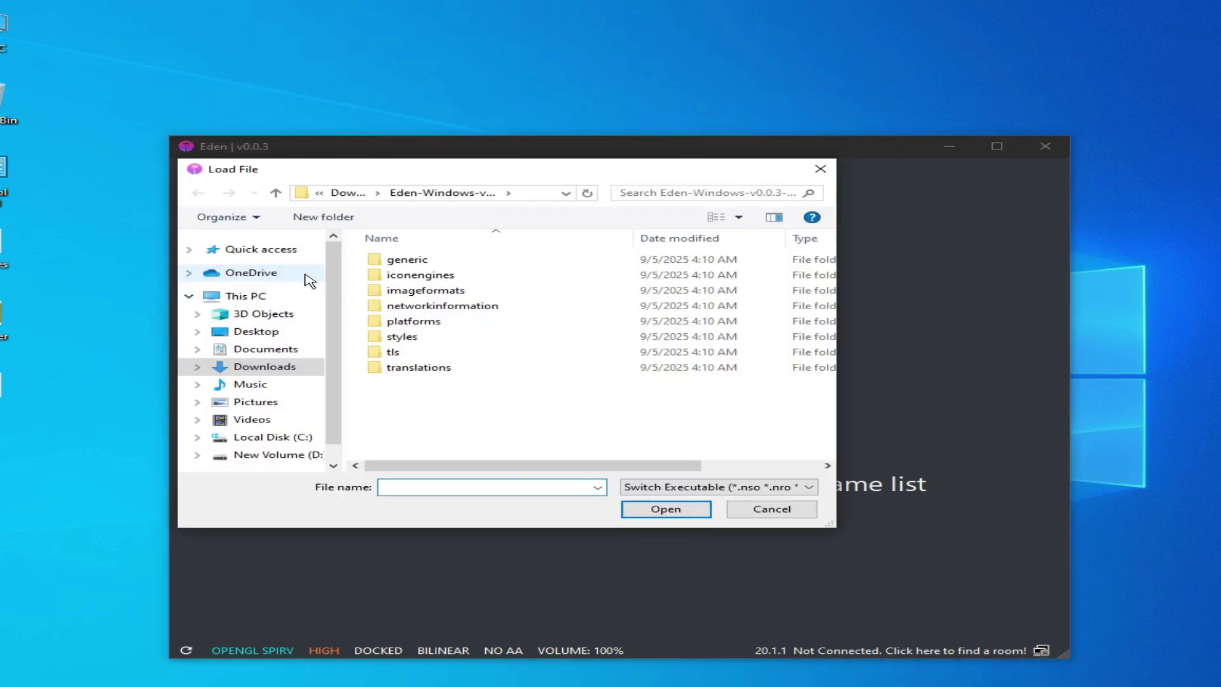
key("Escape")
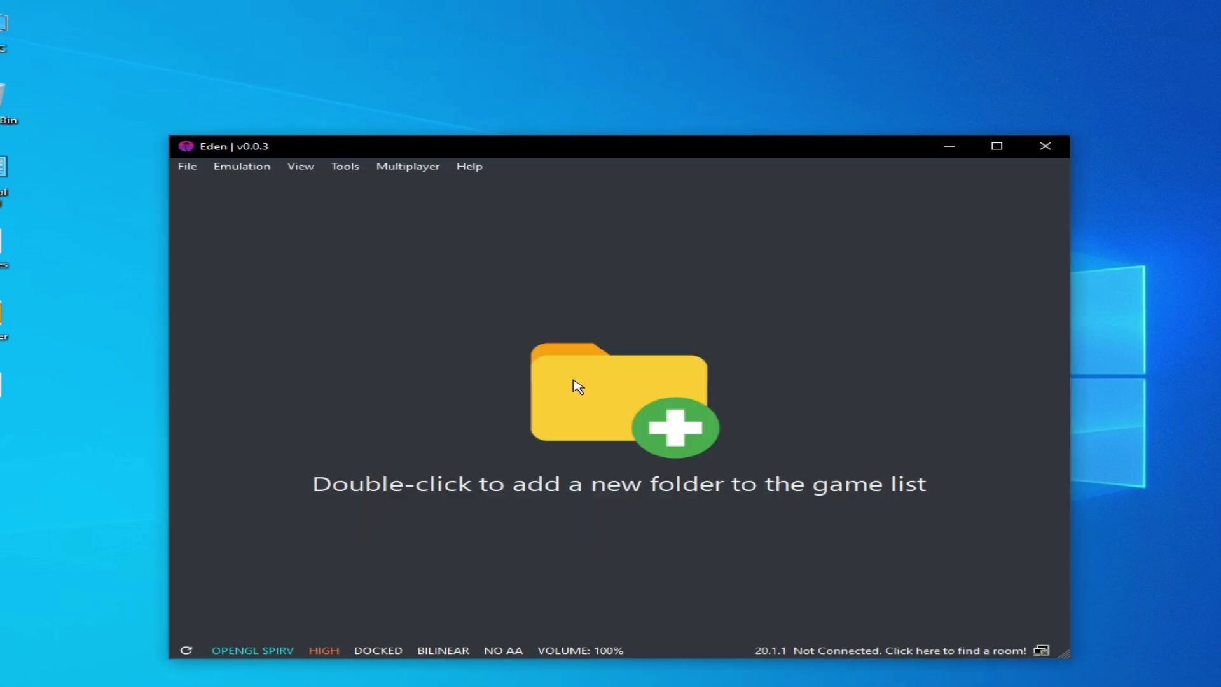
- Set the graphics API to Vulkan in Configure > Graphics and save the configuration
left_click(255, 170)
left_click(273, 254)
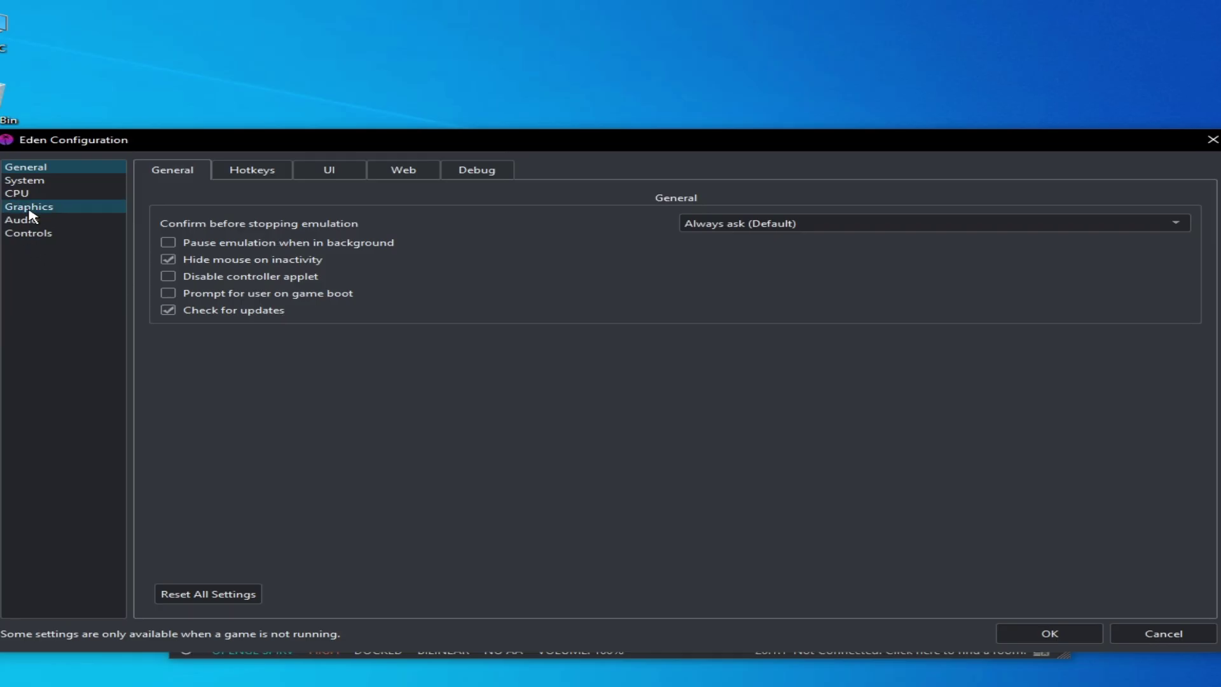
left_click(33, 208)
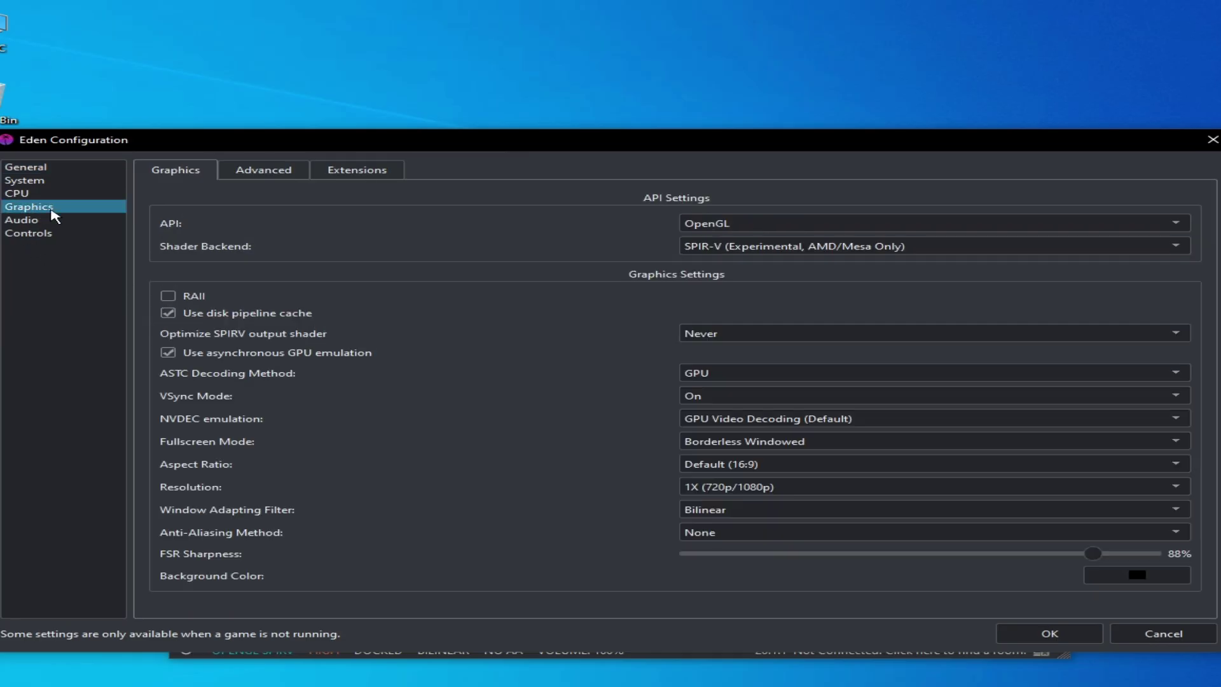
left_click(734, 224)
left_click(732, 252)
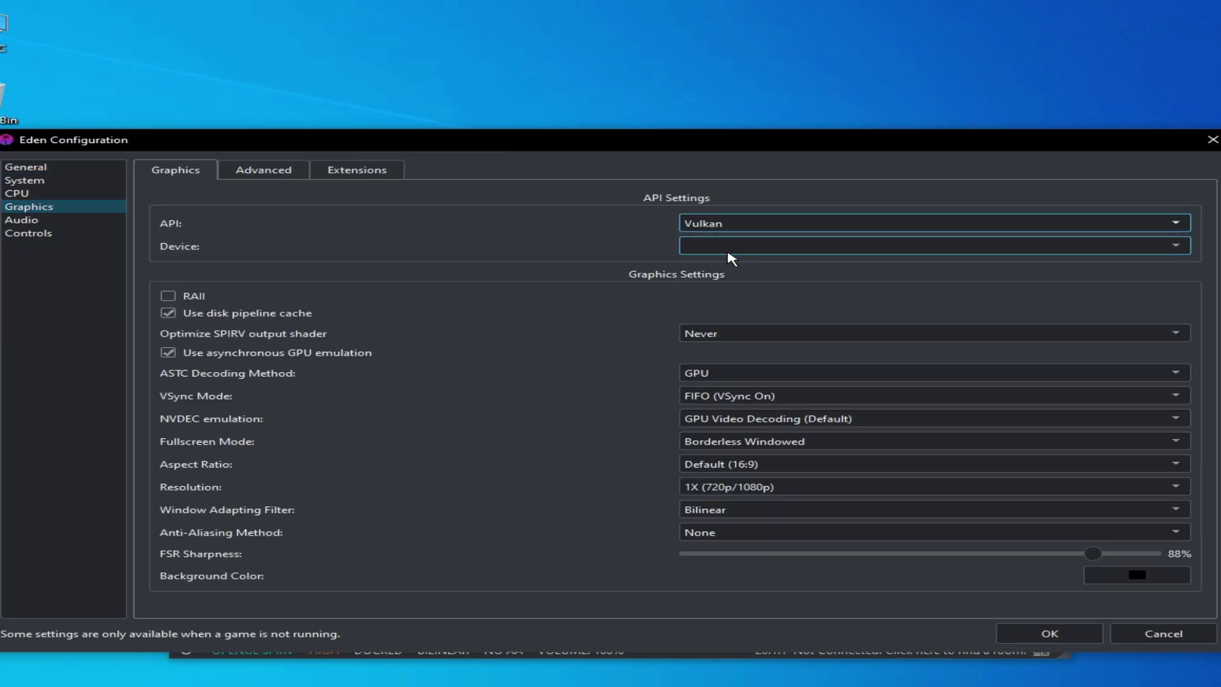
left_click(1167, 250)
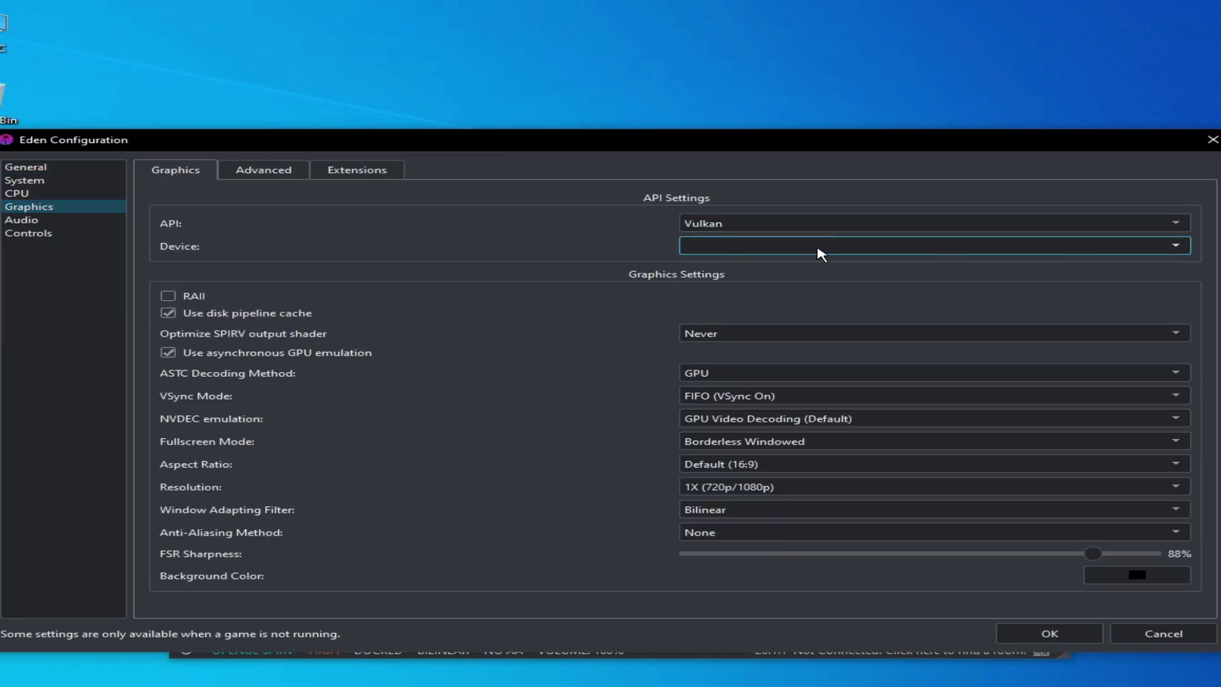
left_click(1048, 632)
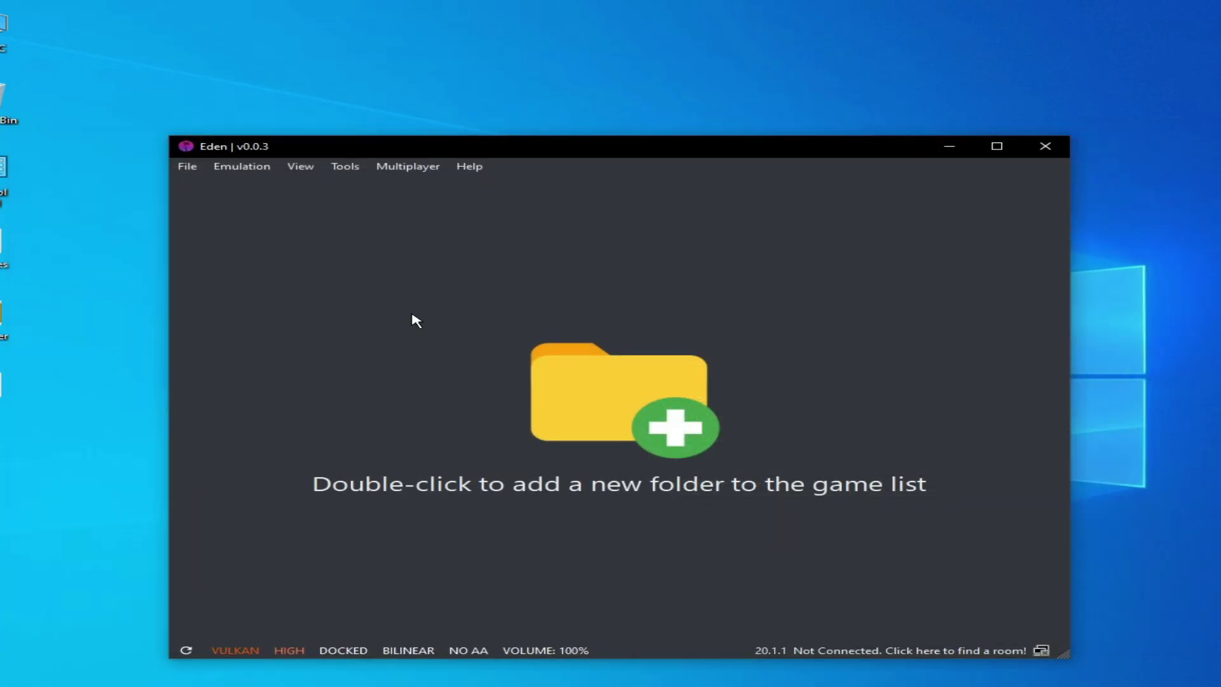
- Open and dismiss the Load File dialog, then close Eden
left_click(187, 166)
left_click(226, 209)
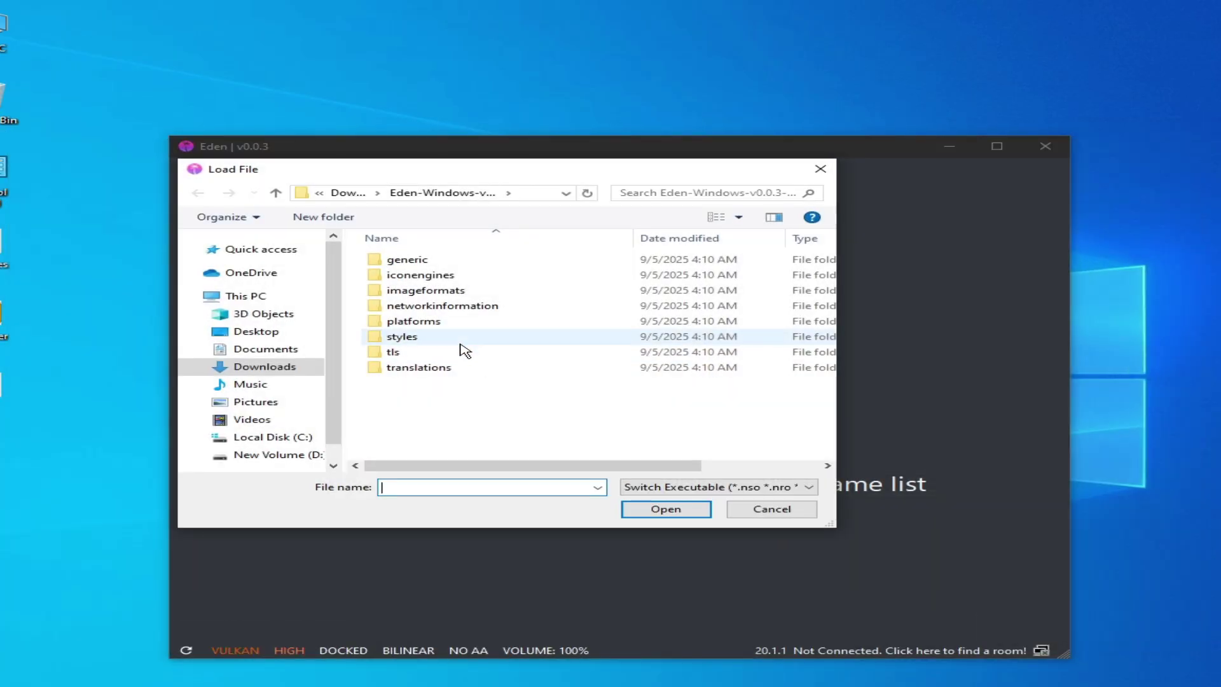
key("Escape")
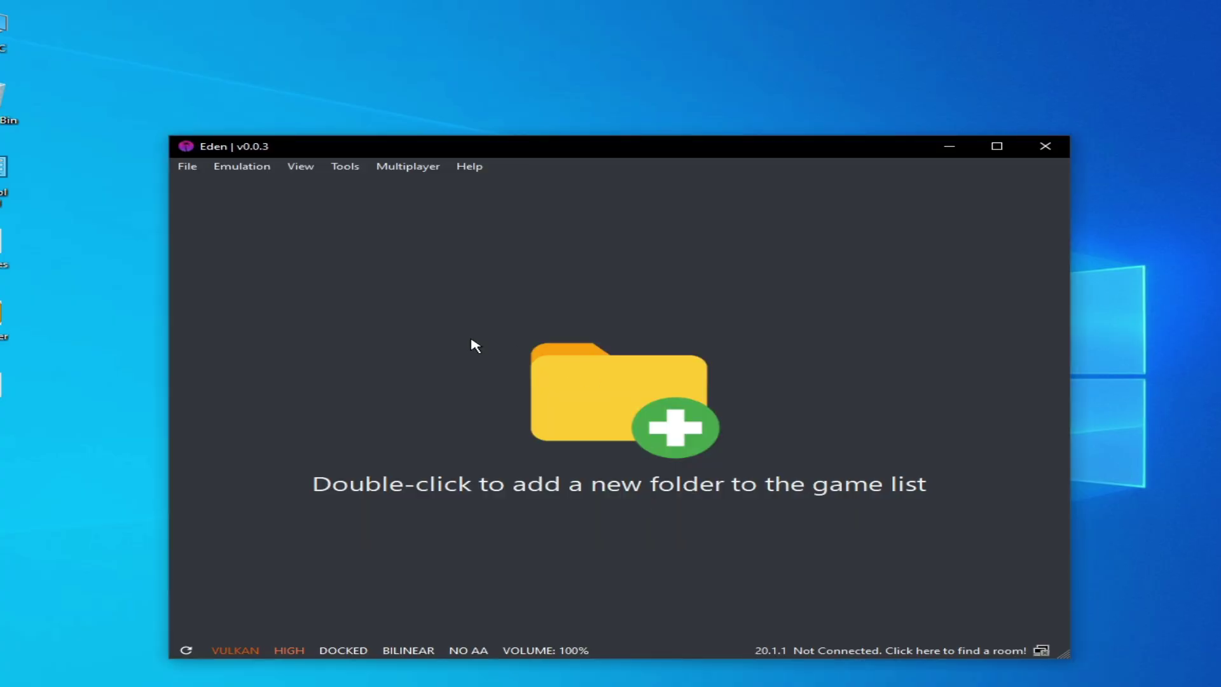
left_click(1043, 147)
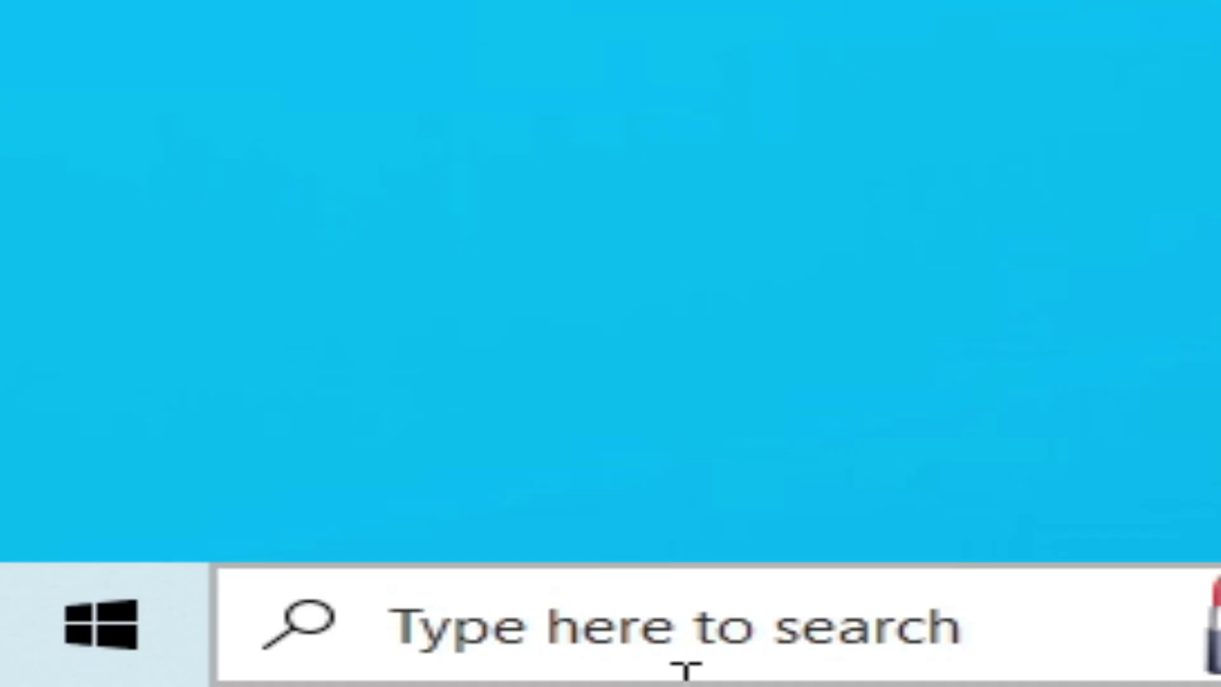
- Launch Run from Windows search and run %localappdata% to open AppData\Local
left_click(687, 662)
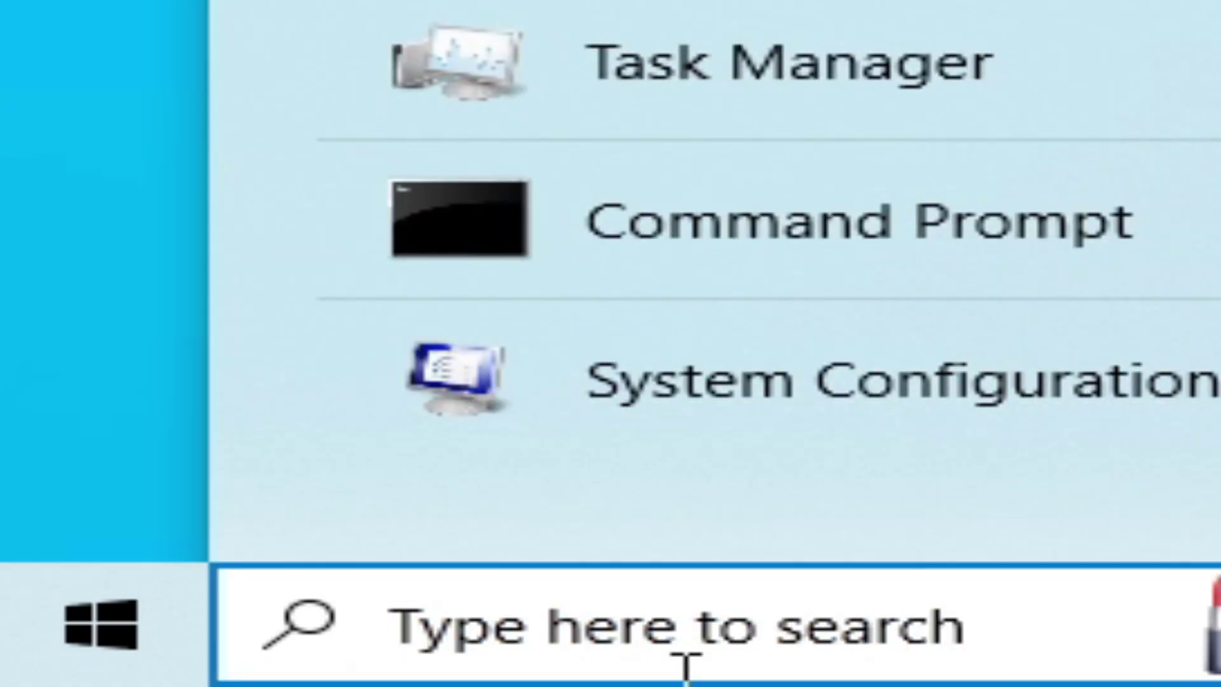
type("rub")
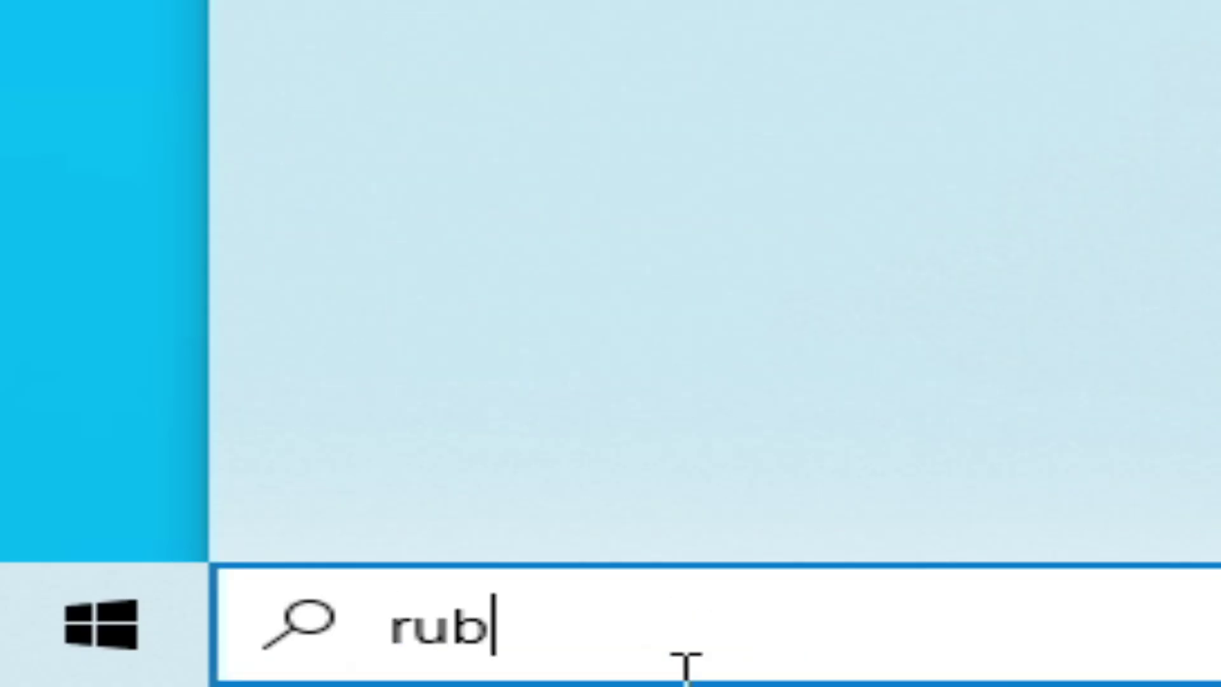
type("n")
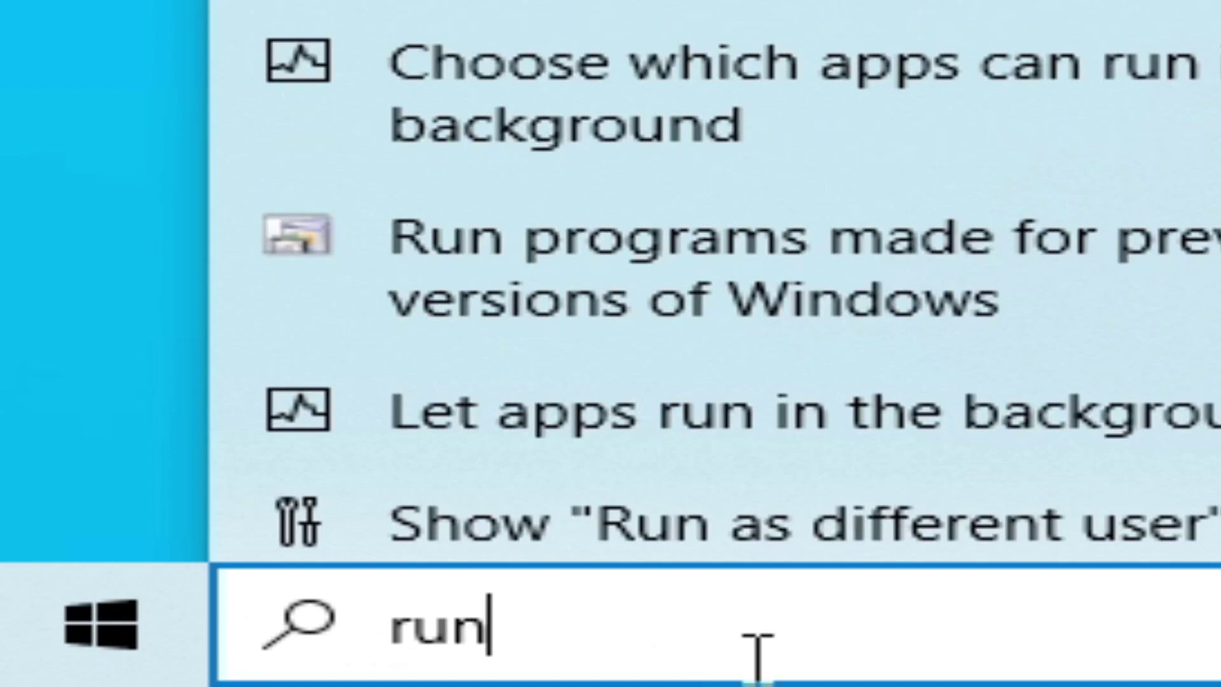
key("Return")
left_click(1193, 248)
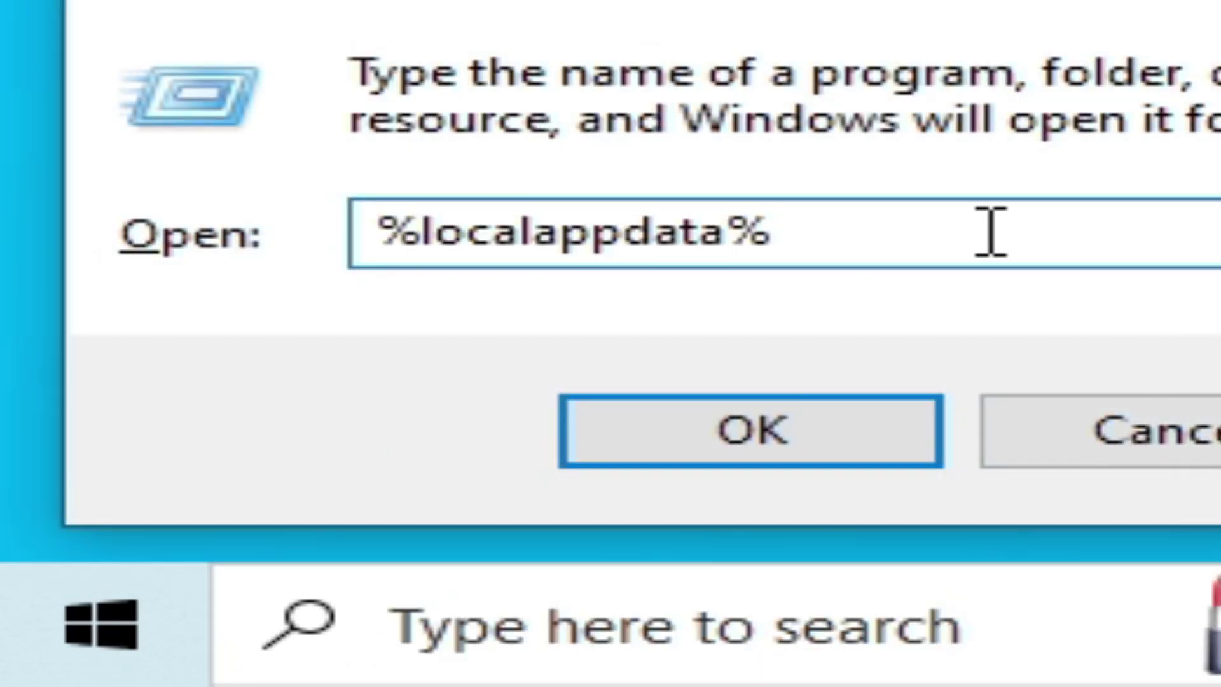
left_click(706, 420)
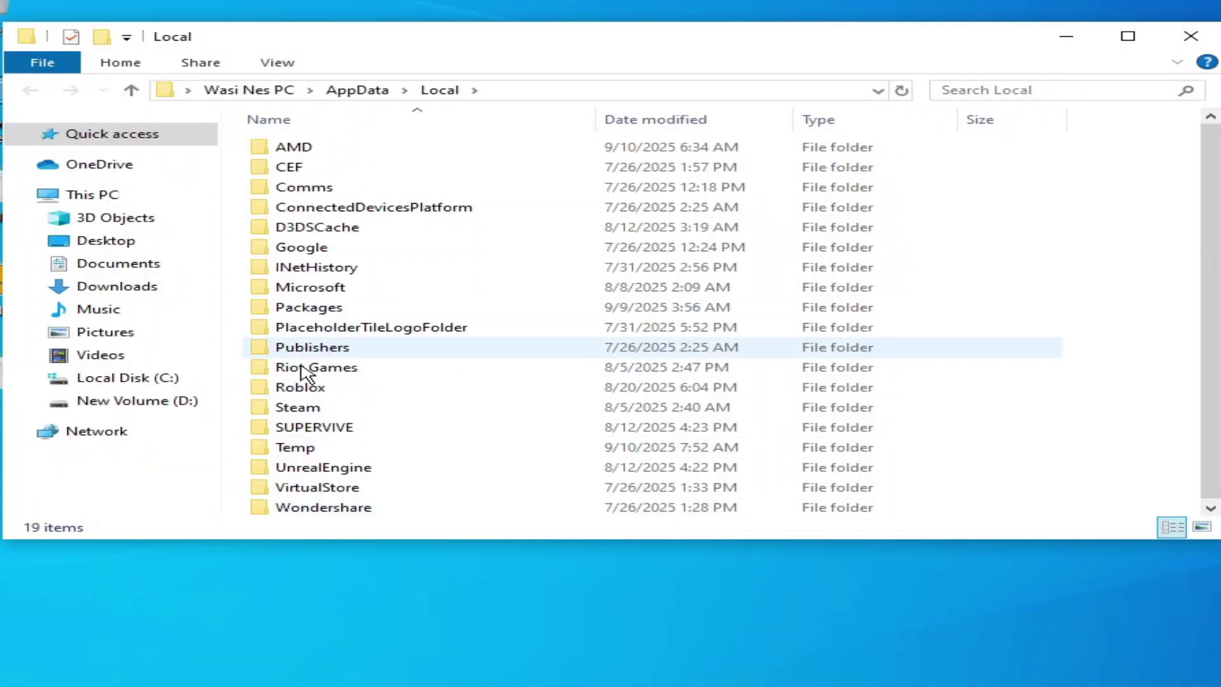
- Delete all items in Temp, skipping in-use files for all, then go back to Local
double_click(299, 449)
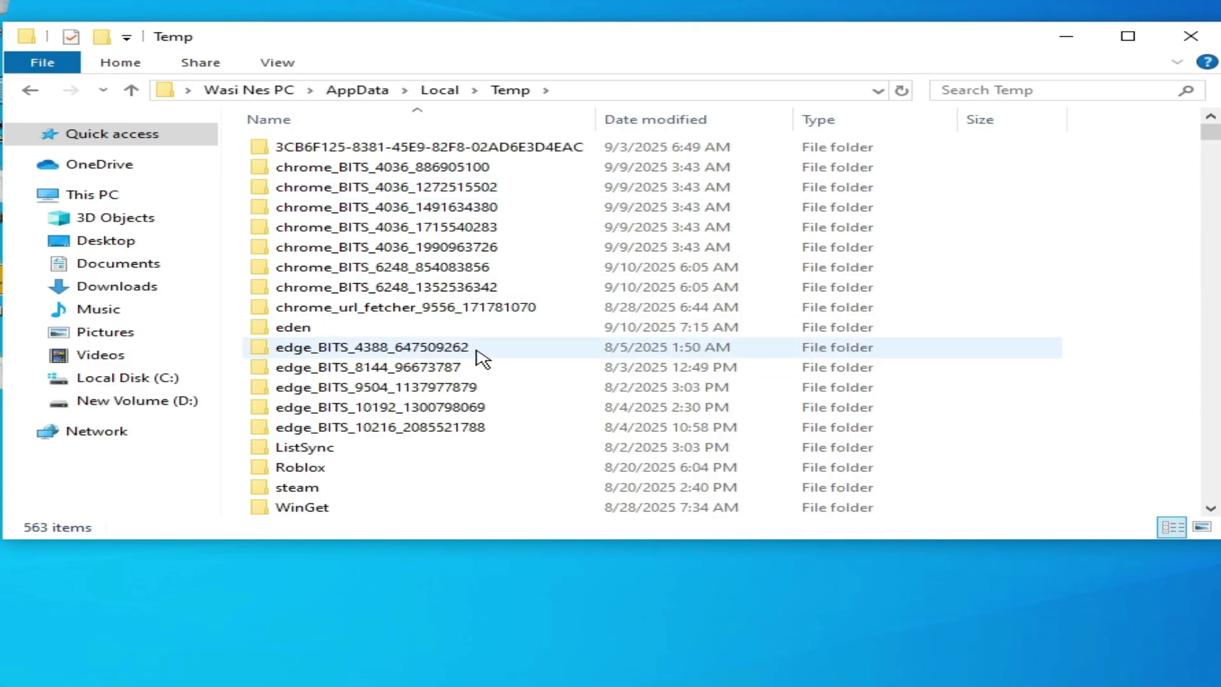
left_click_drag(240, 171, 395, 518)
right_click(390, 503)
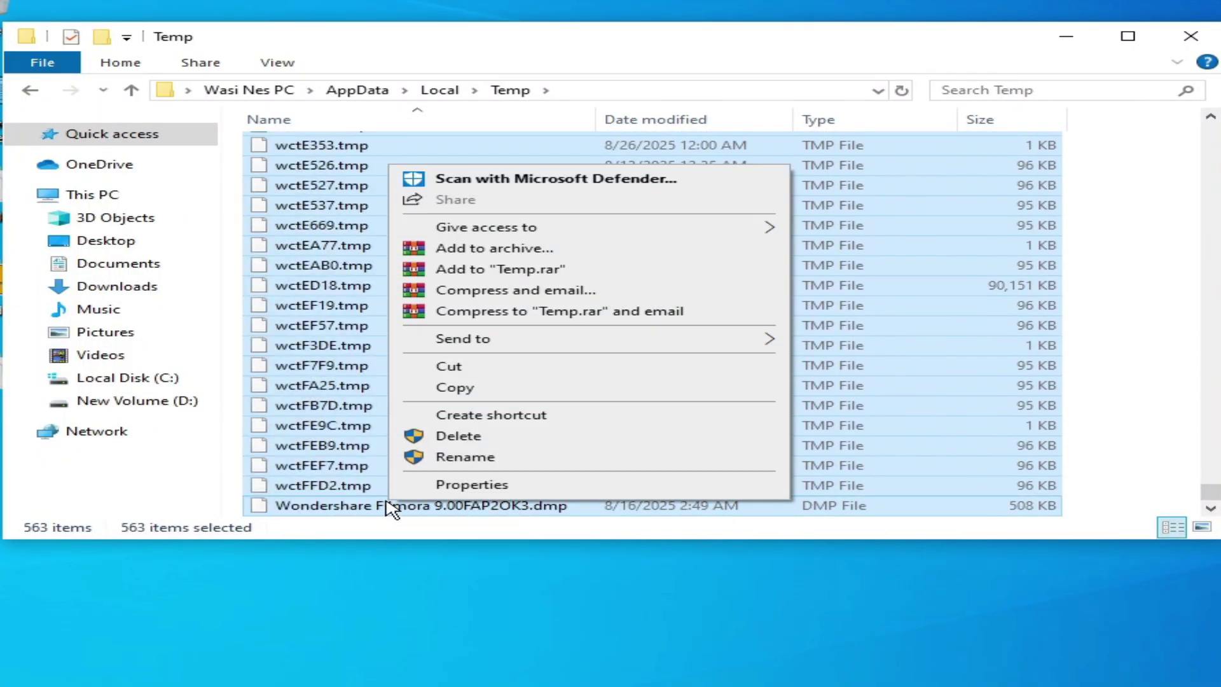
left_click(458, 437)
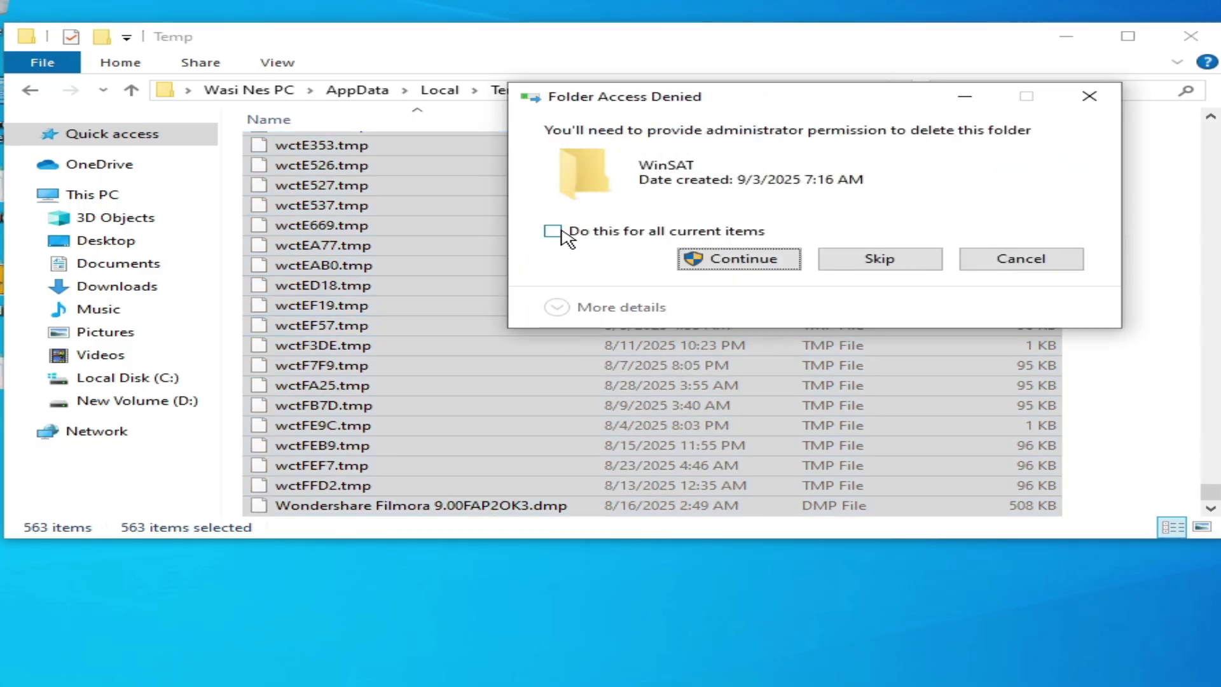
left_click(750, 268)
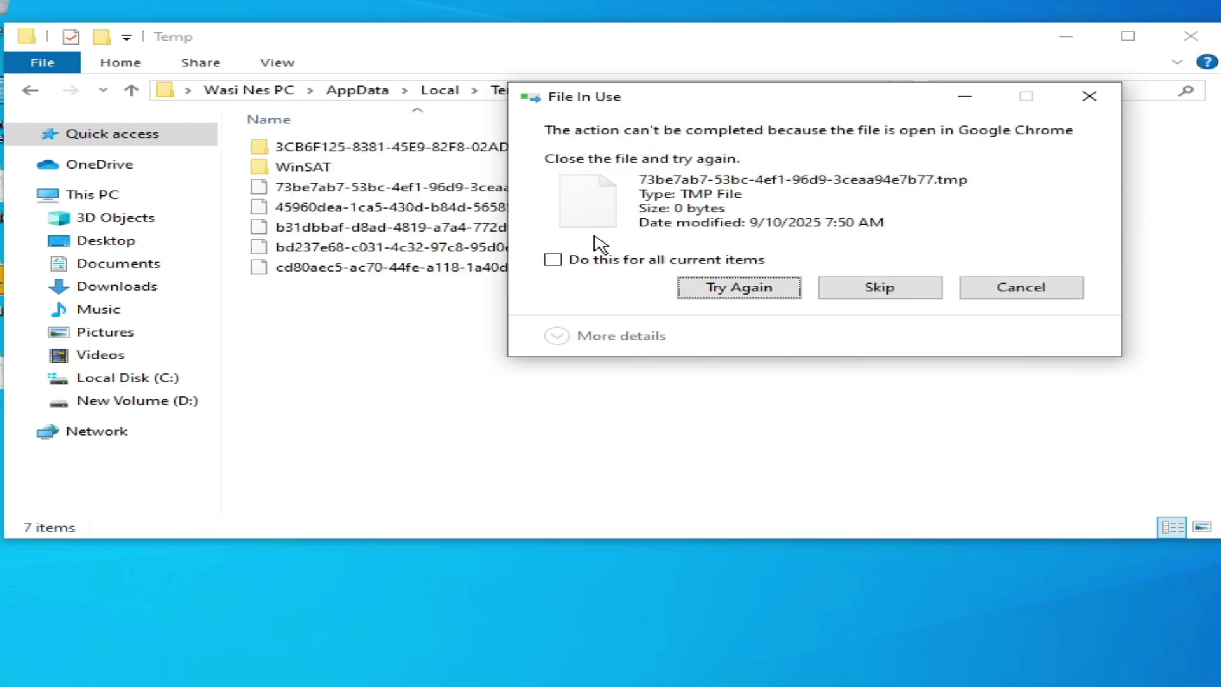
left_click(552, 261)
left_click(875, 294)
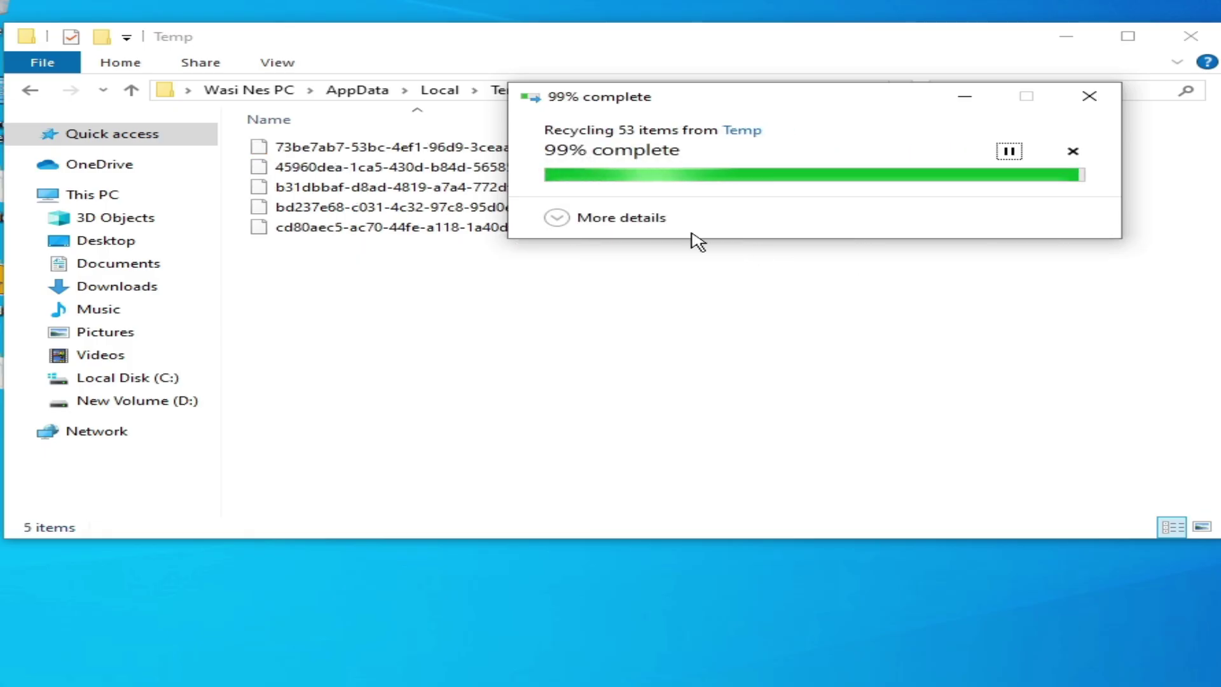
left_click(30, 89)
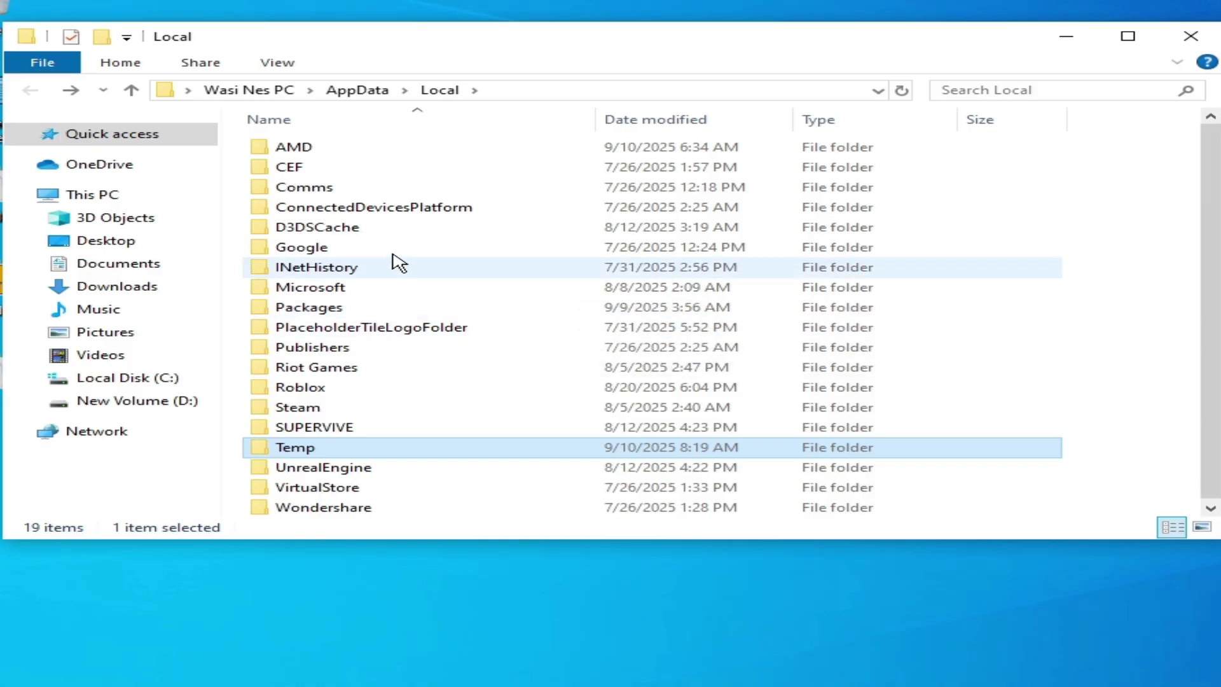
- Delete both subfolders inside D3DSCache and return to the Local folder
double_click(359, 229)
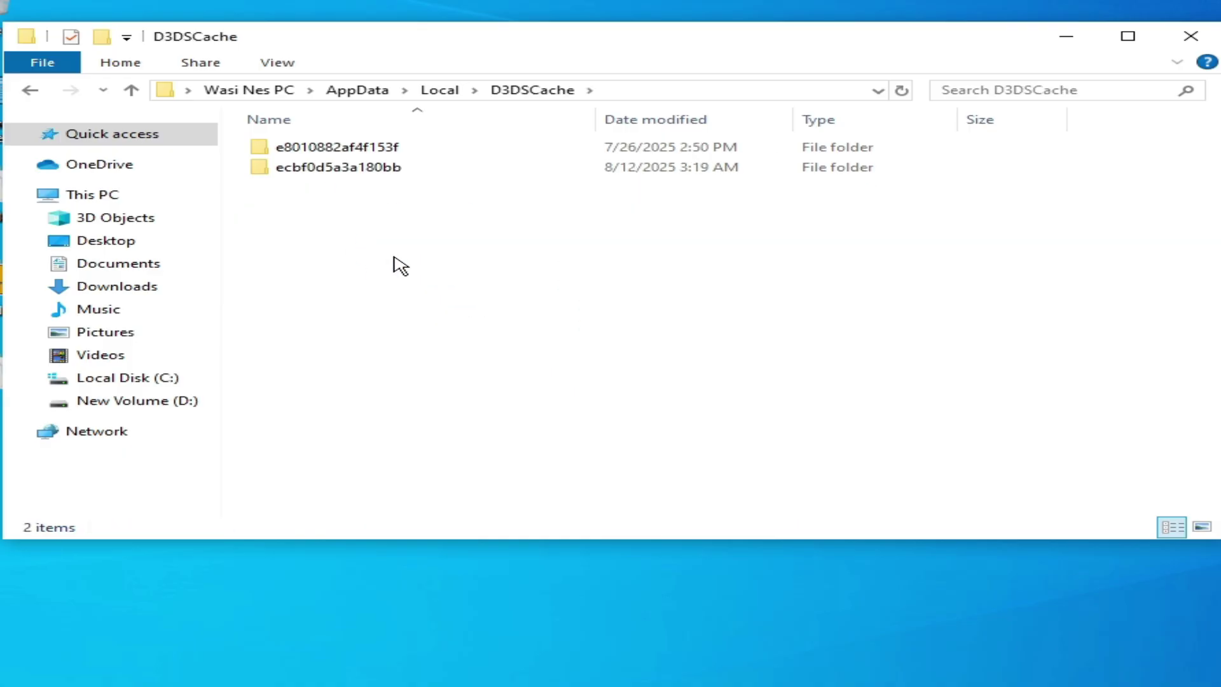
left_click_drag(288, 260, 337, 156)
right_click(337, 148)
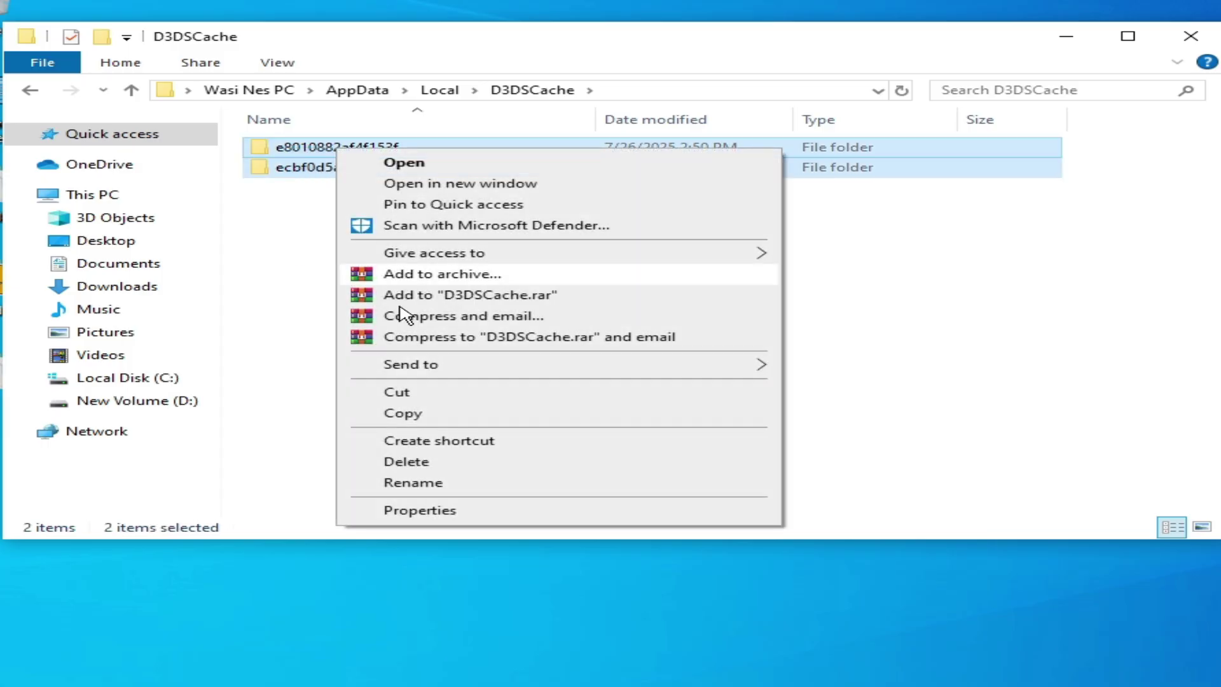
left_click(405, 460)
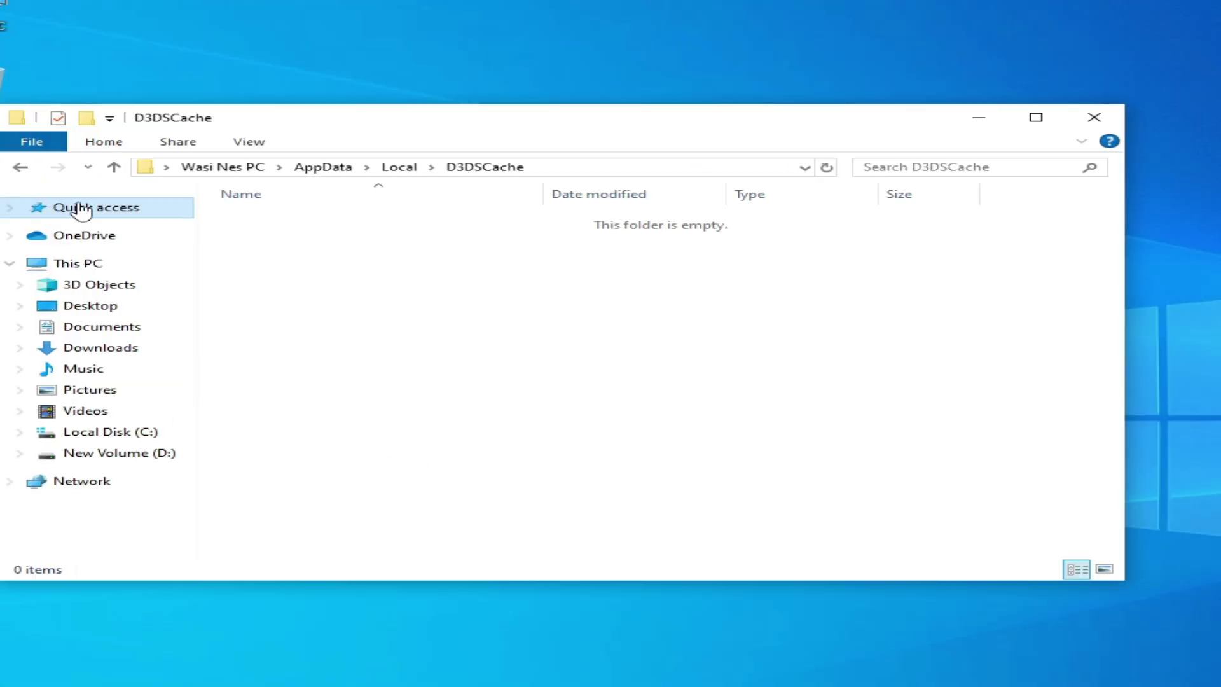
left_click(21, 167)
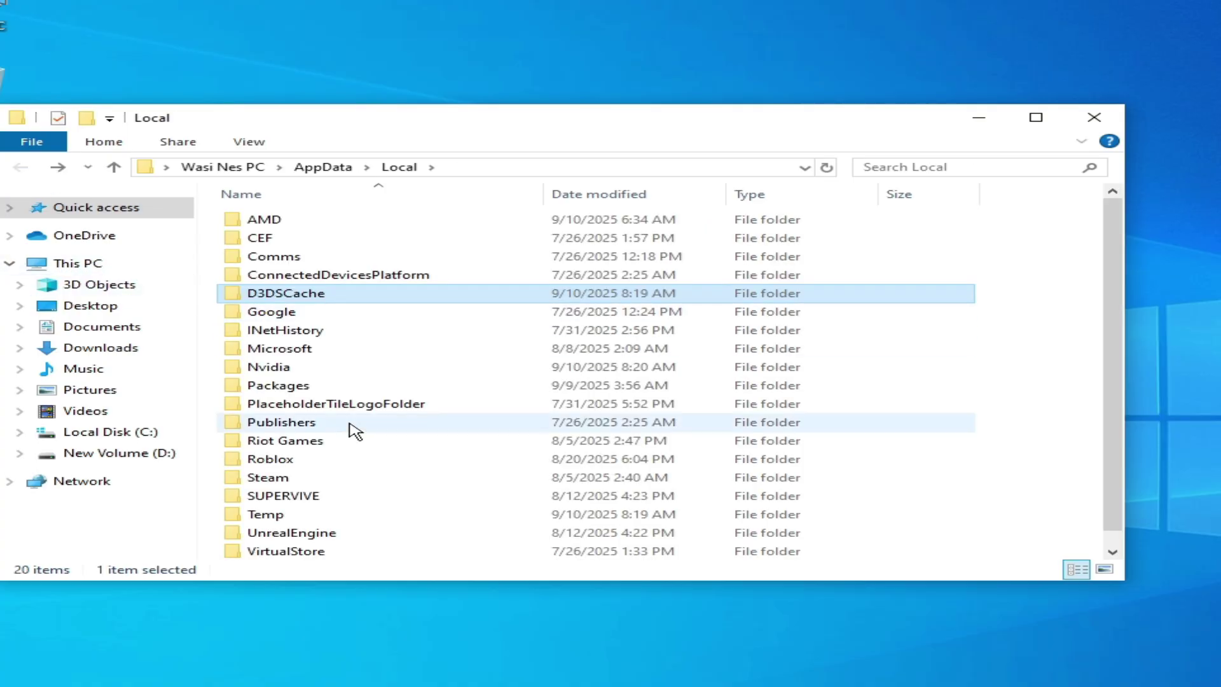
- Delete the glcache folder inside Nvidia and close File Explorer
left_click(285, 367)
double_click(285, 369)
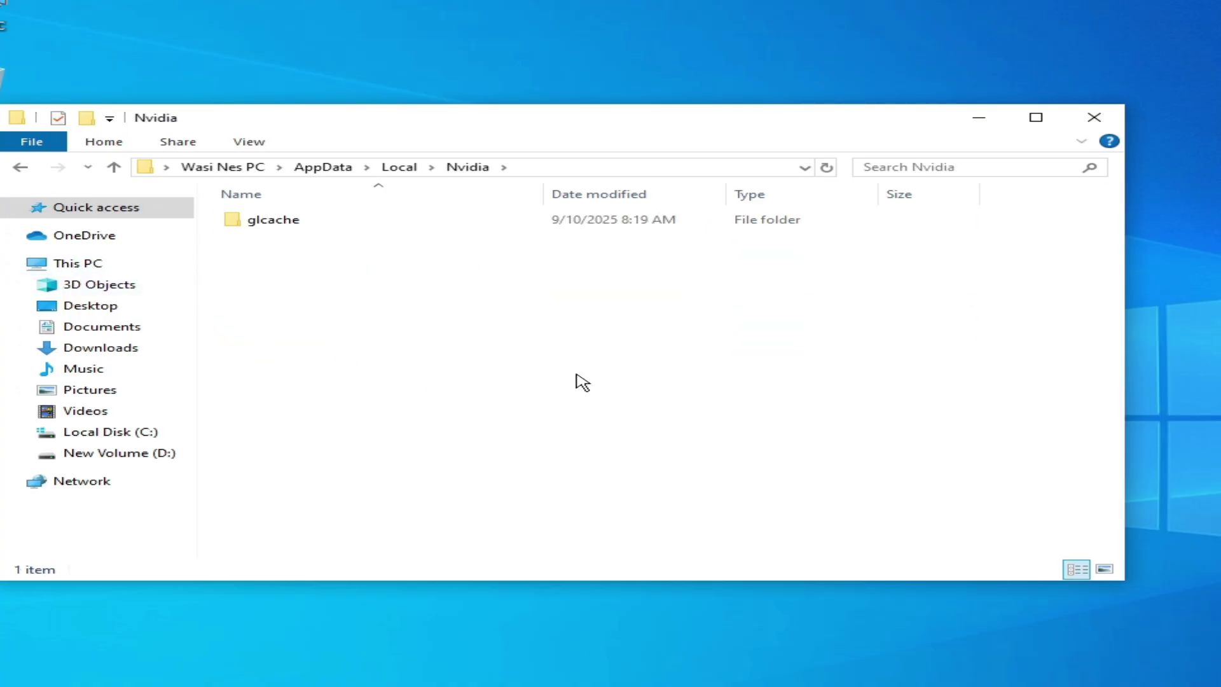
left_click_drag(659, 128, 702, 134)
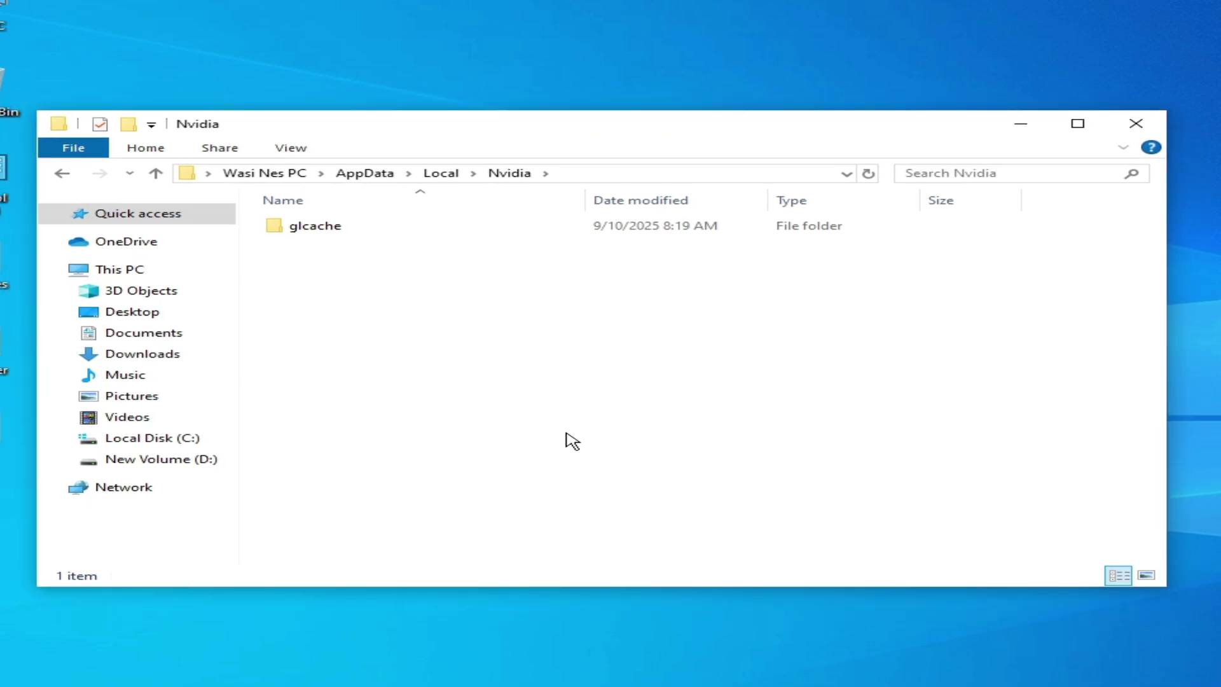
left_click_drag(274, 360, 335, 235)
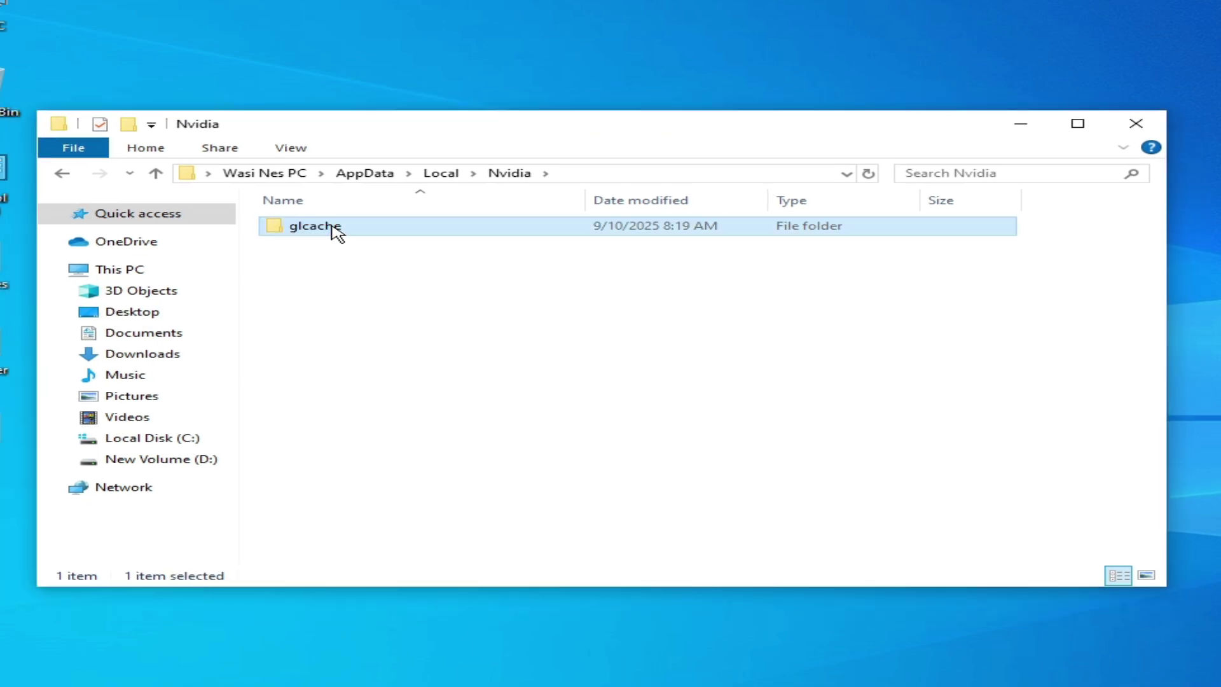
right_click(333, 228)
left_click(404, 573)
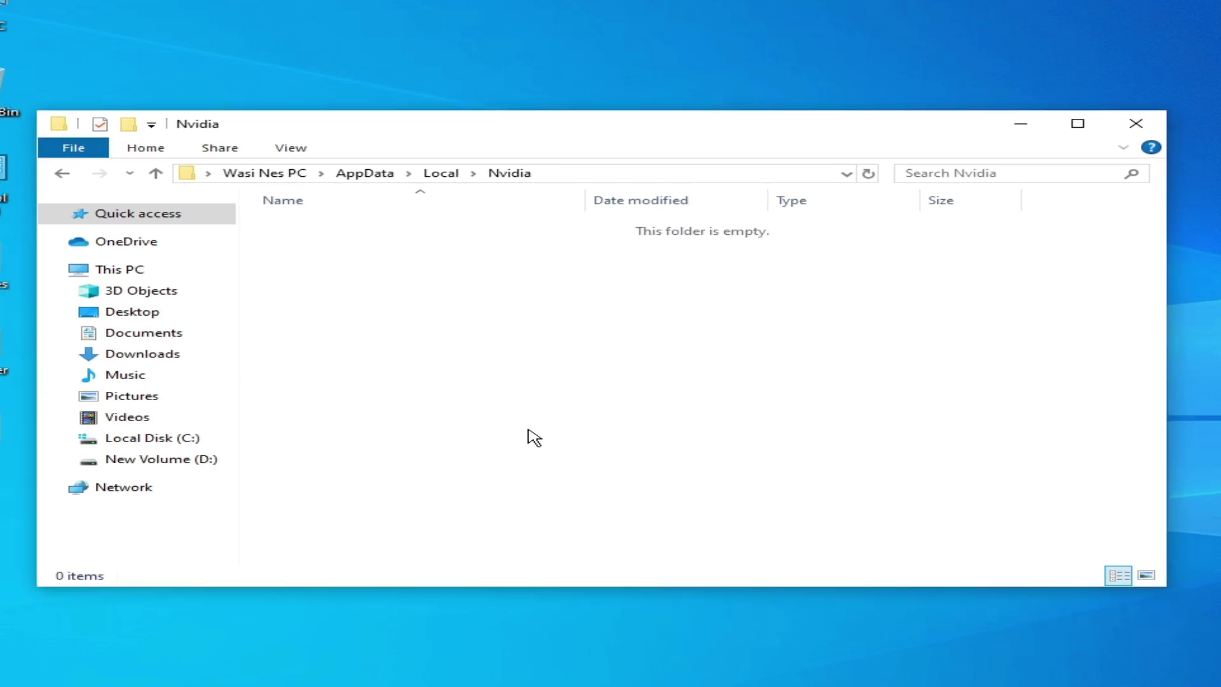
key("alt+F4")
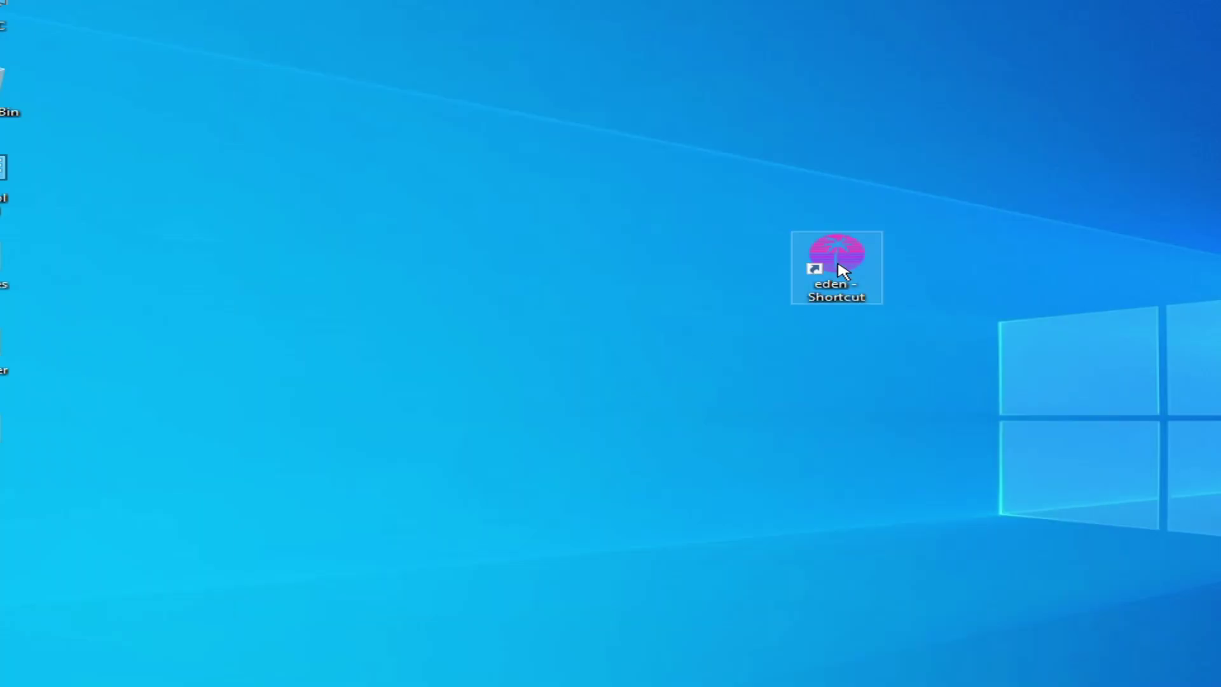
- Move the eden - Shortcut icon on the desktop and open it to relaunch Eden v0.0.3
left_click_drag(840, 263, 650, 350)
right_click(651, 358)
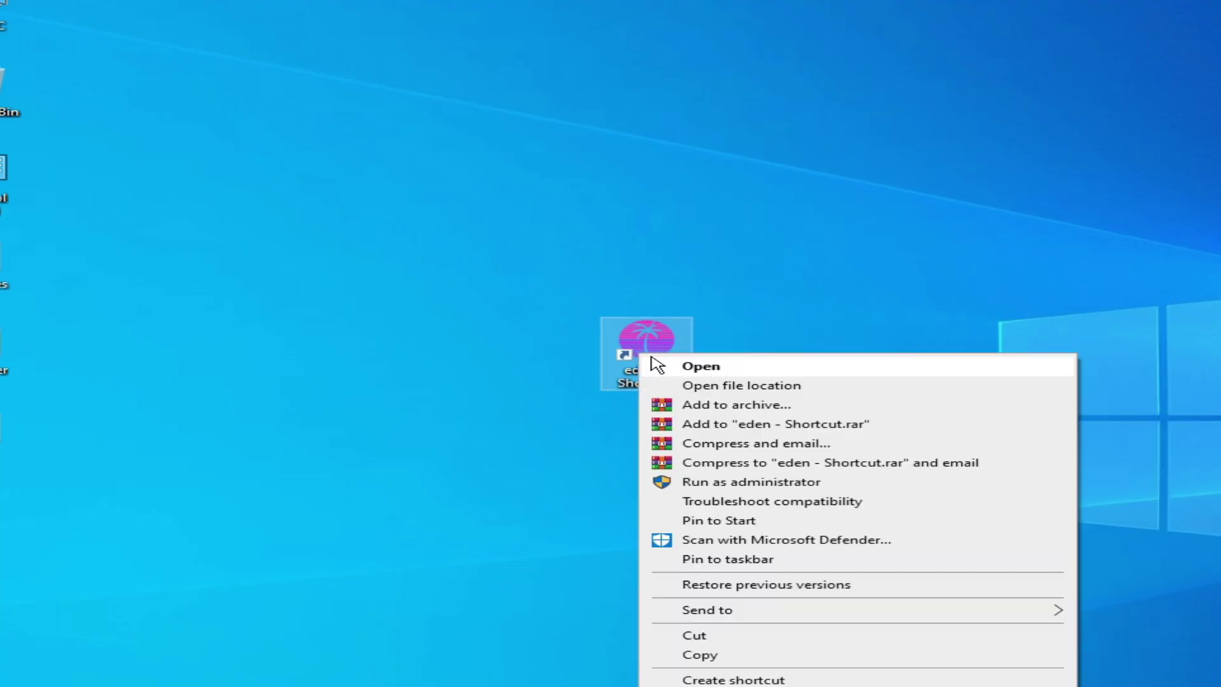
left_click(698, 366)
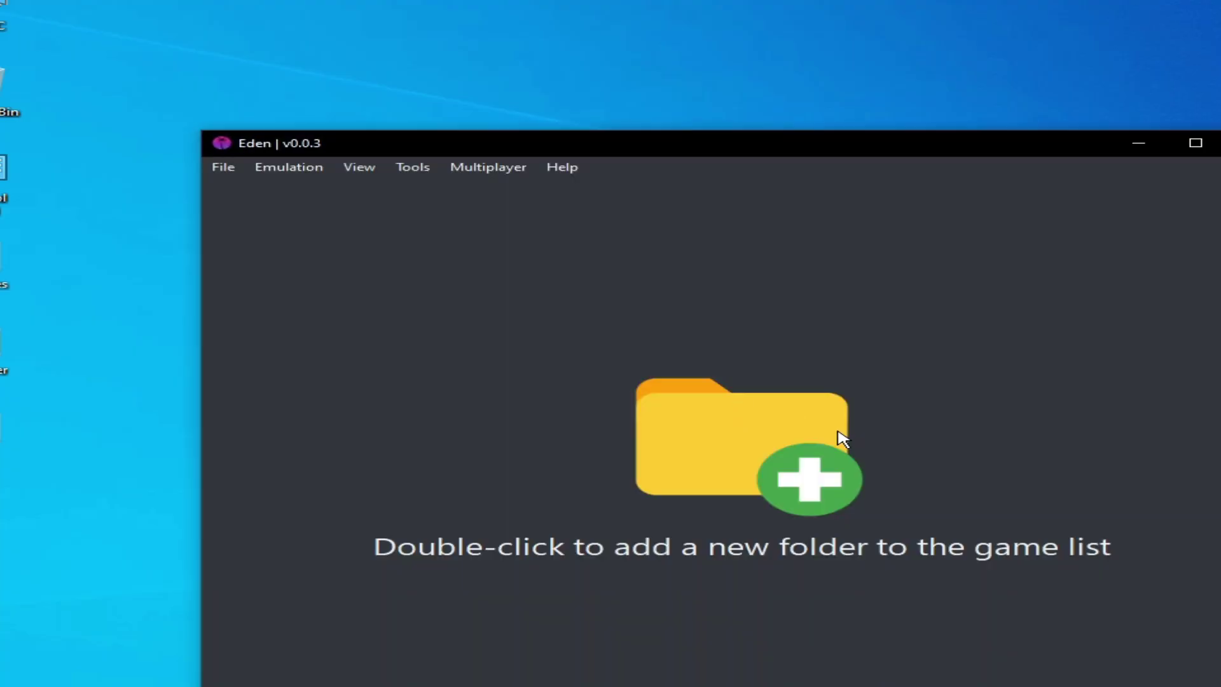